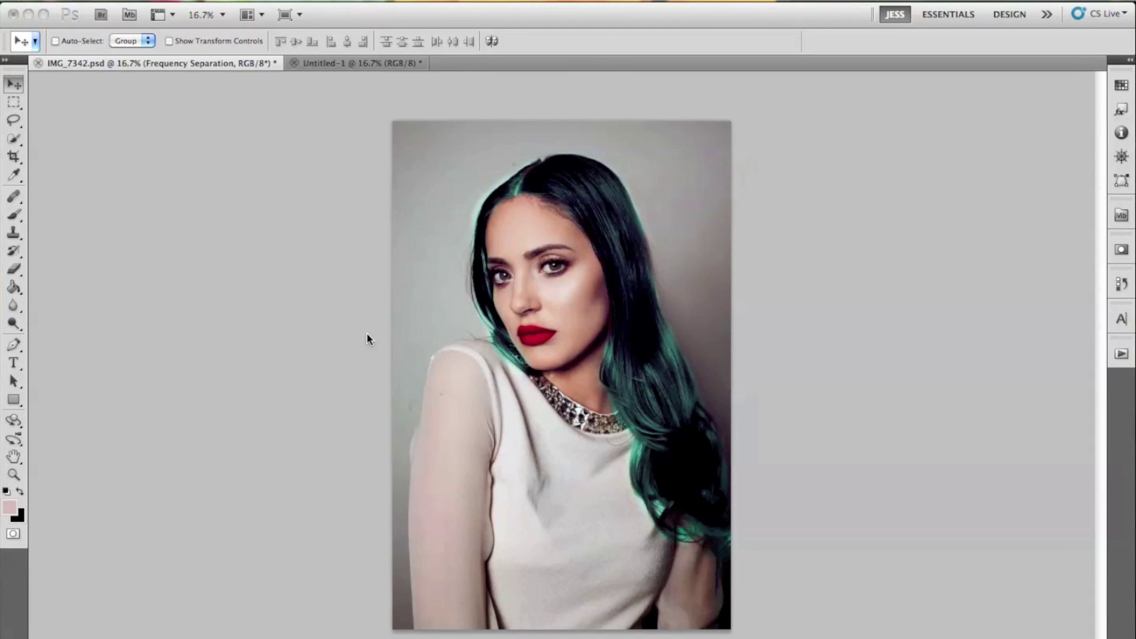
Shift the Layers and Adjustments panels right, then toggle the WHOLE group off and on to compare
{"action": "left_click", "coordinate": [391, 306]}
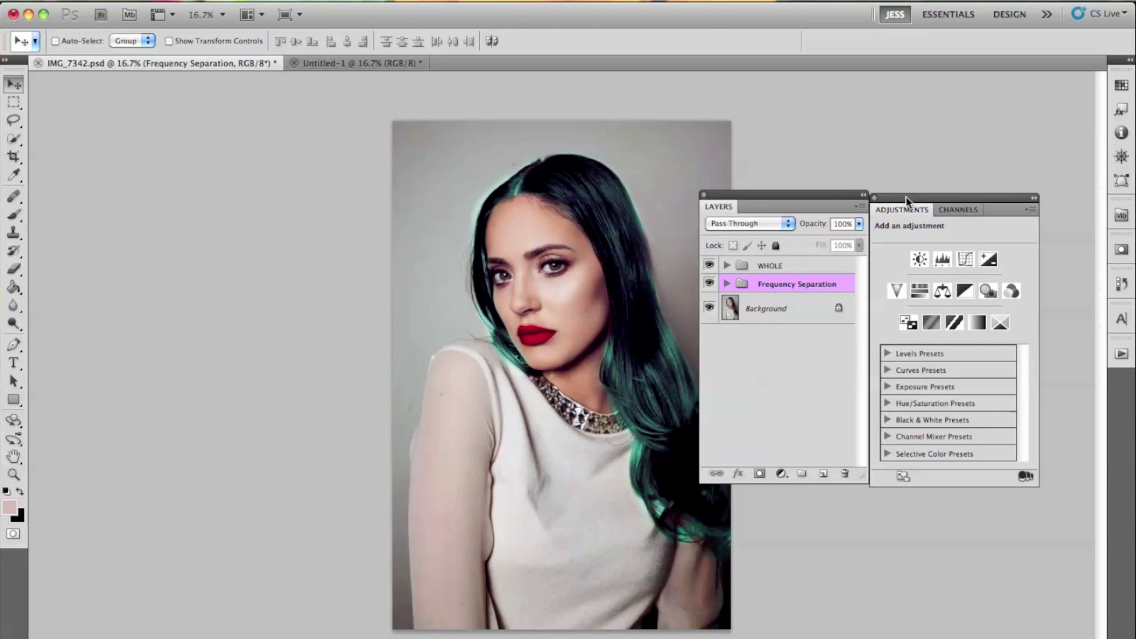
{"action": "left_click_drag", "start_coordinate": [887, 213], "coordinate": [920, 209]}
{"action": "left_click_drag", "start_coordinate": [844, 199], "coordinate": [876, 195]}
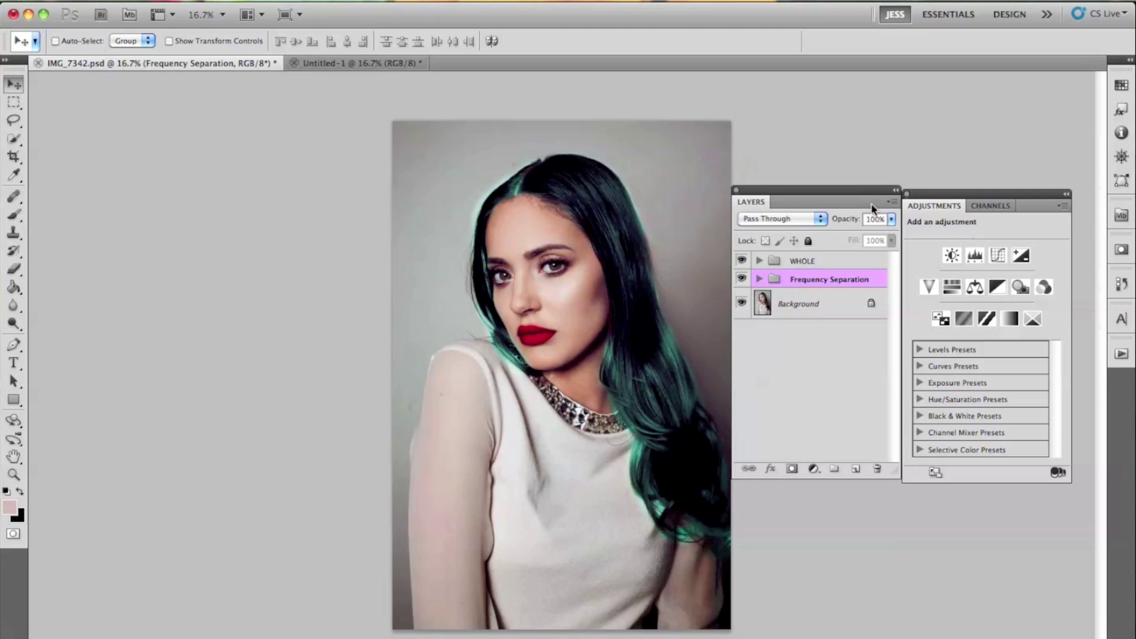
{"action": "left_click", "coordinate": [742, 261]}
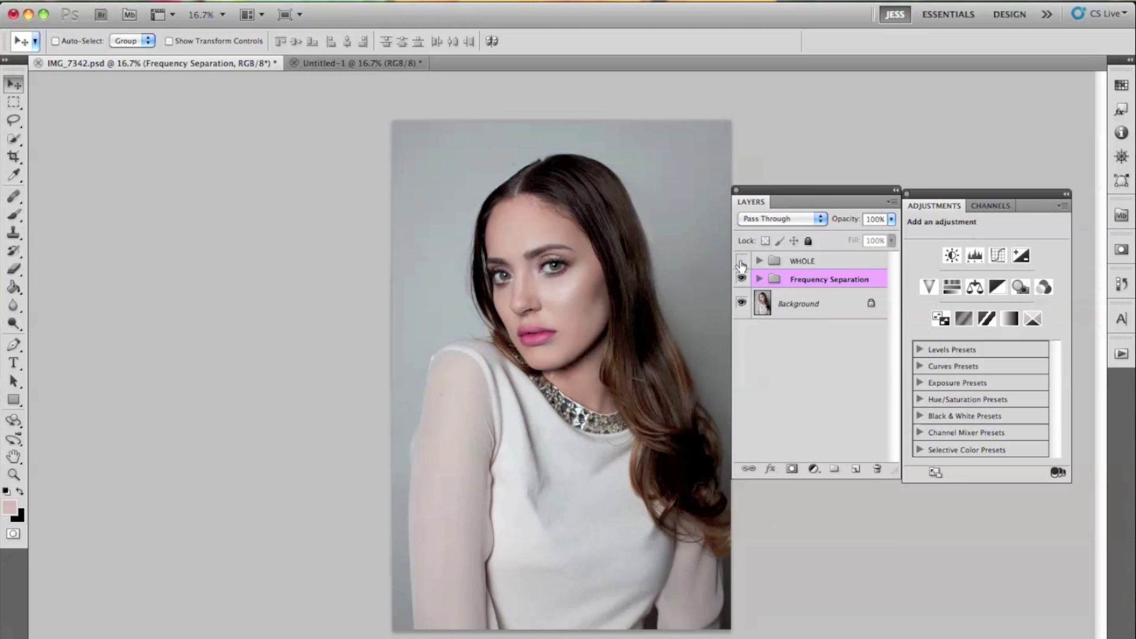
{"action": "left_click", "coordinate": [741, 261]}
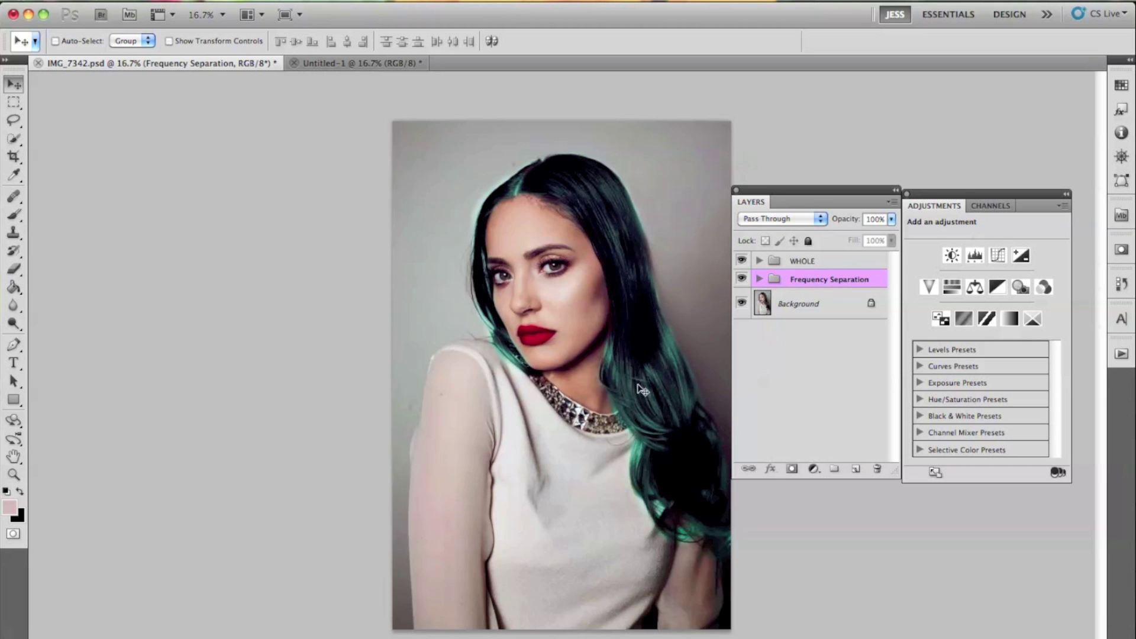
Switch to the unedited Untitled-1 document and dock the Adjustments and Layers panels side by side
{"action": "left_click", "coordinate": [330, 61]}
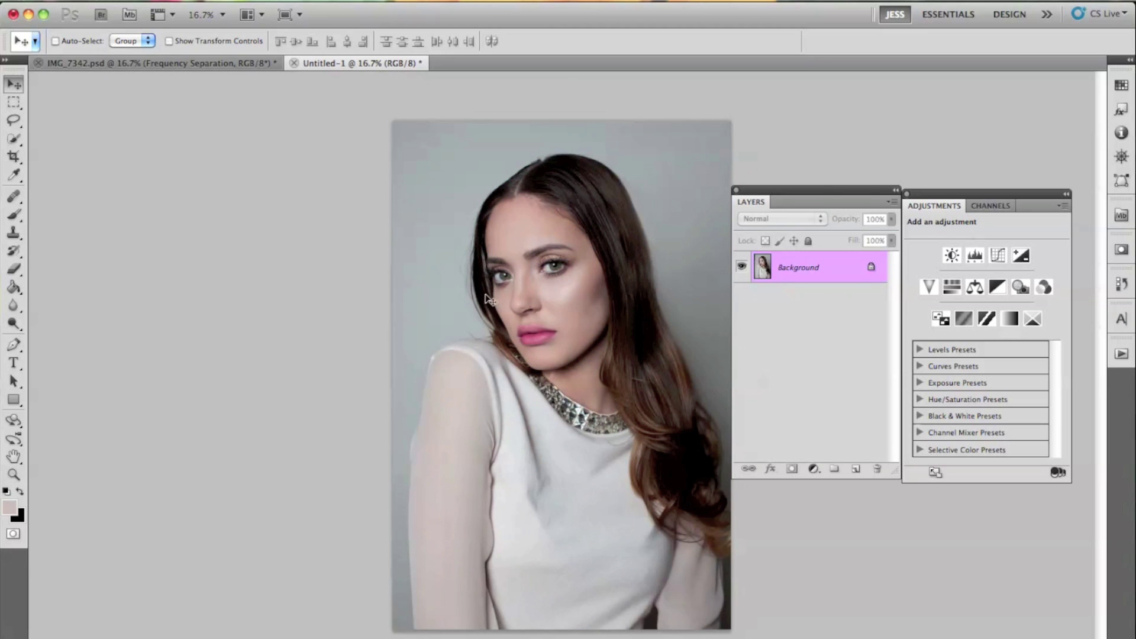
{"action": "left_click_drag", "start_coordinate": [949, 197], "coordinate": [957, 191]}
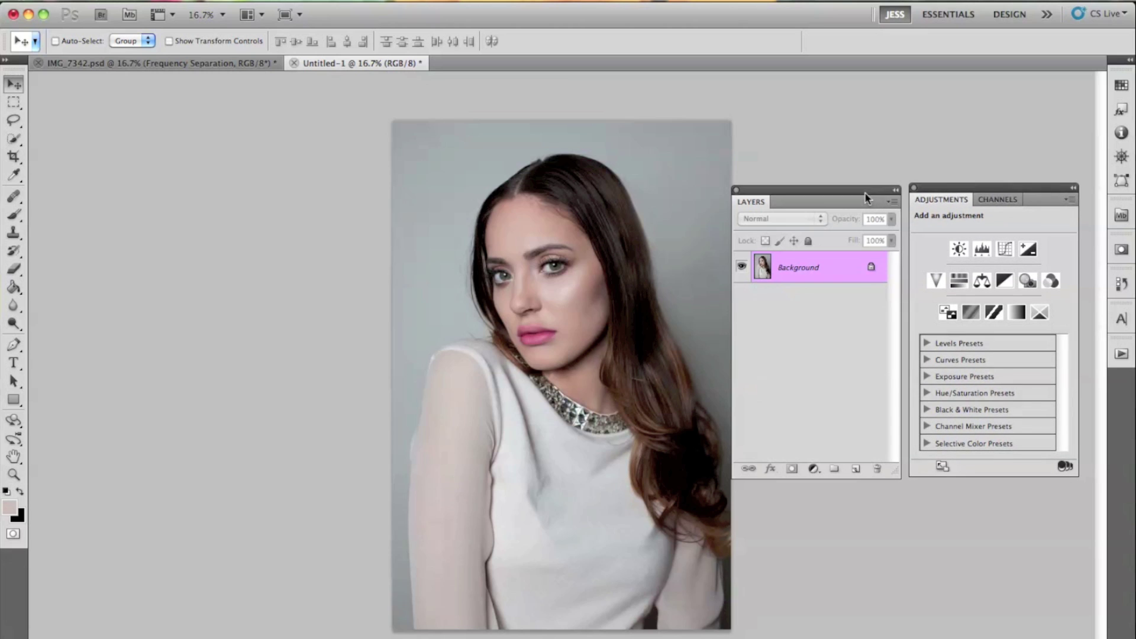
{"action": "left_click_drag", "start_coordinate": [876, 203], "coordinate": [883, 200]}
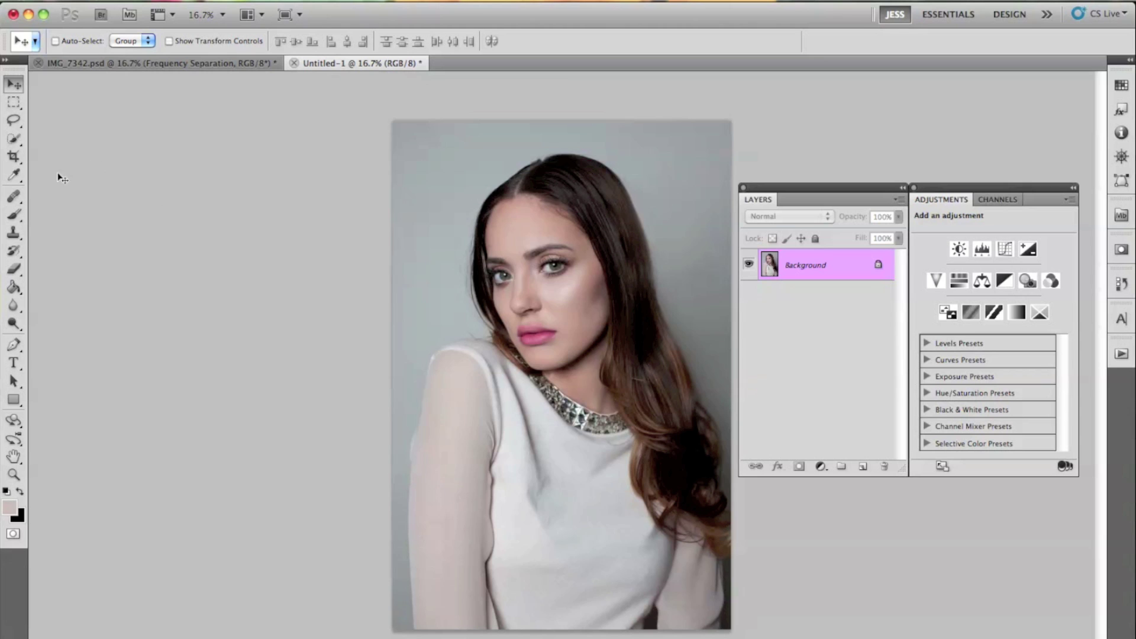
Choose the Brush tool, reset colours and enter Quick Mask mode, undoing a test stroke
{"action": "left_click", "coordinate": [15, 217]}
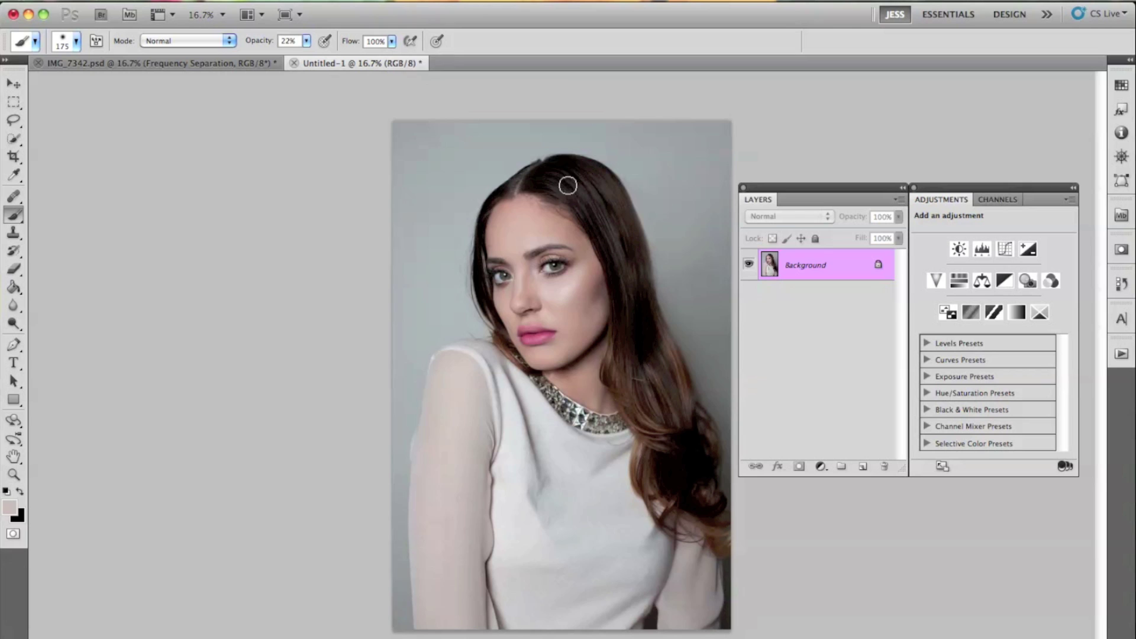
{"action": "key", "text": "d"}
{"action": "key", "text": "q"}
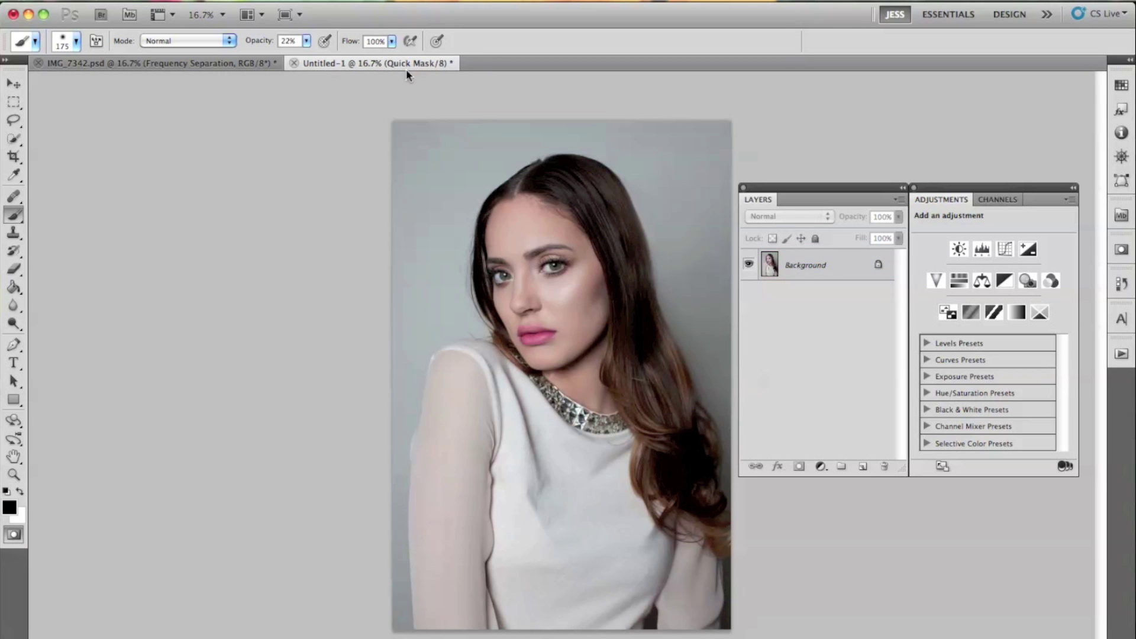
{"action": "mouse_move", "coordinate": [560, 188]}
{"action": "left_mouse_down"}
{"action": "mouse_move", "coordinate": [605, 225]}
{"action": "mouse_move", "coordinate": [597, 212]}
{"action": "mouse_move", "coordinate": [594, 228]}
{"action": "mouse_move", "coordinate": [578, 194]}
{"action": "left_mouse_up"}
{"action": "key", "text": "super+z"}
Set the brush to 100% opacity and raise its hardness to about 78%
{"action": "left_click", "coordinate": [307, 40]}
{"action": "left_click_drag", "start_coordinate": [309, 57], "coordinate": [372, 57]}
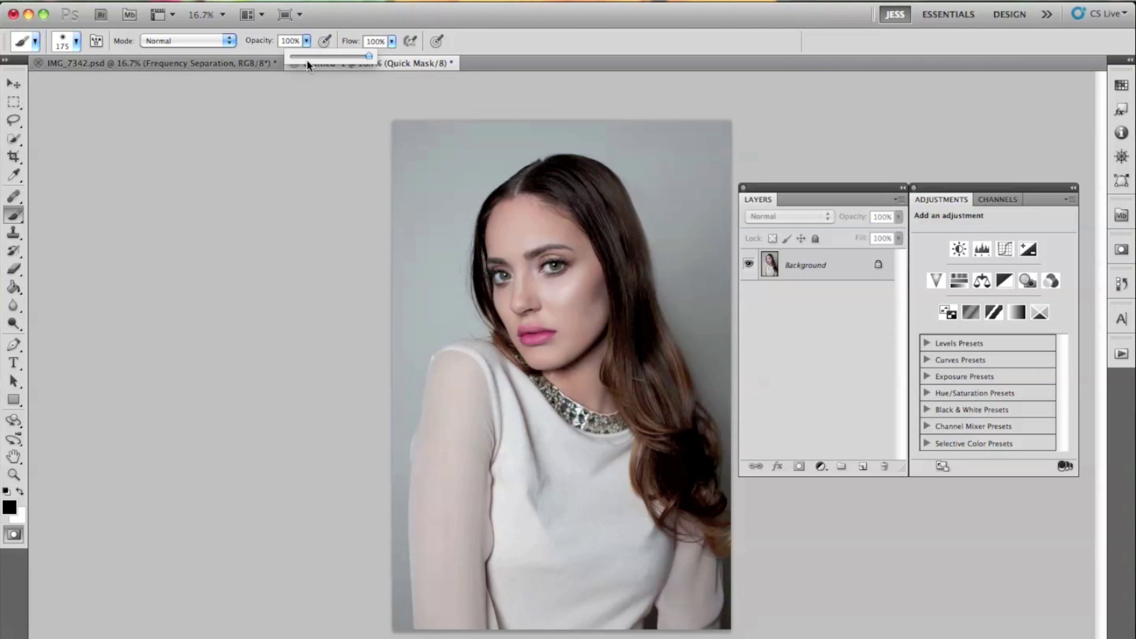
{"action": "left_click", "coordinate": [76, 41]}
{"action": "left_click_drag", "start_coordinate": [98, 116], "coordinate": [82, 115]}
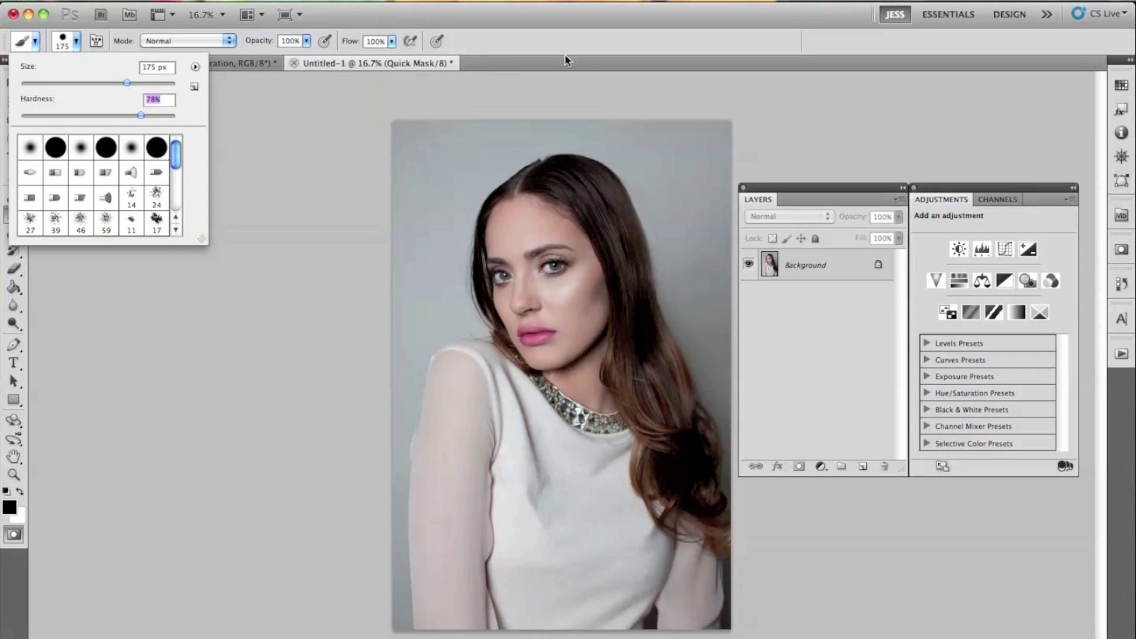
{"action": "left_click", "coordinate": [578, 28]}
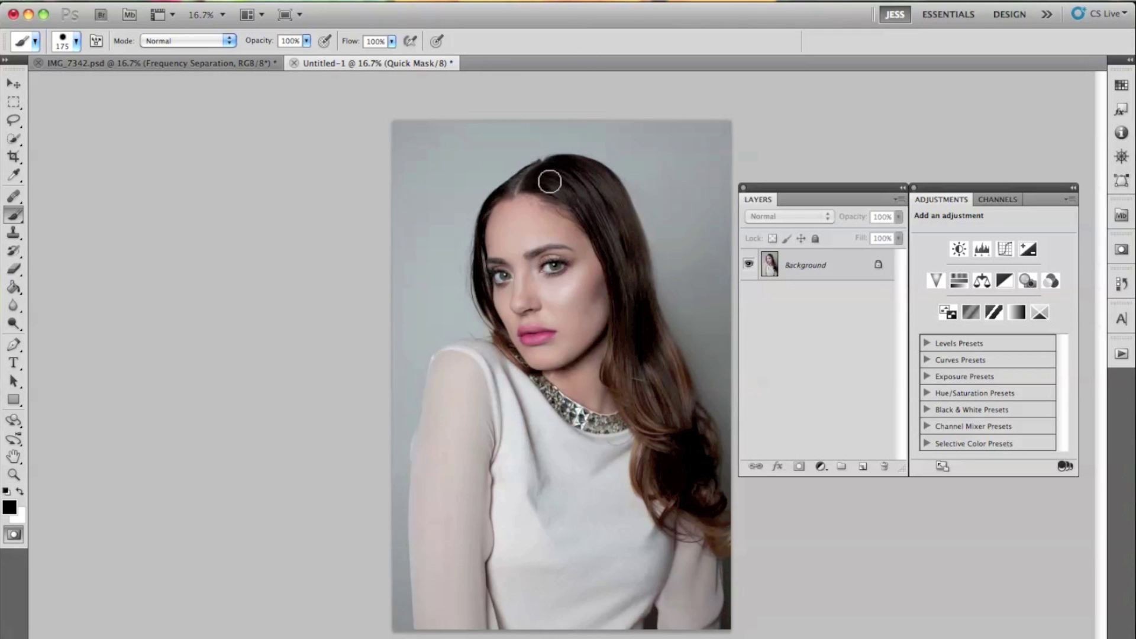
Paint Quick Mask over the hair from the parting down and across the crown
{"action": "mouse_move", "coordinate": [565, 189]}
{"action": "left_mouse_down"}
{"action": "mouse_move", "coordinate": [617, 272]}
{"action": "mouse_move", "coordinate": [578, 185]}
{"action": "mouse_move", "coordinate": [532, 183]}
{"action": "mouse_move", "coordinate": [583, 195]}
{"action": "mouse_move", "coordinate": [548, 182]}
{"action": "mouse_move", "coordinate": [619, 261]}
{"action": "mouse_move", "coordinate": [585, 201]}
{"action": "mouse_move", "coordinate": [611, 254]}
{"action": "mouse_move", "coordinate": [592, 211]}
{"action": "mouse_move", "coordinate": [609, 253]}
{"action": "mouse_move", "coordinate": [598, 286]}
{"action": "left_mouse_up"}
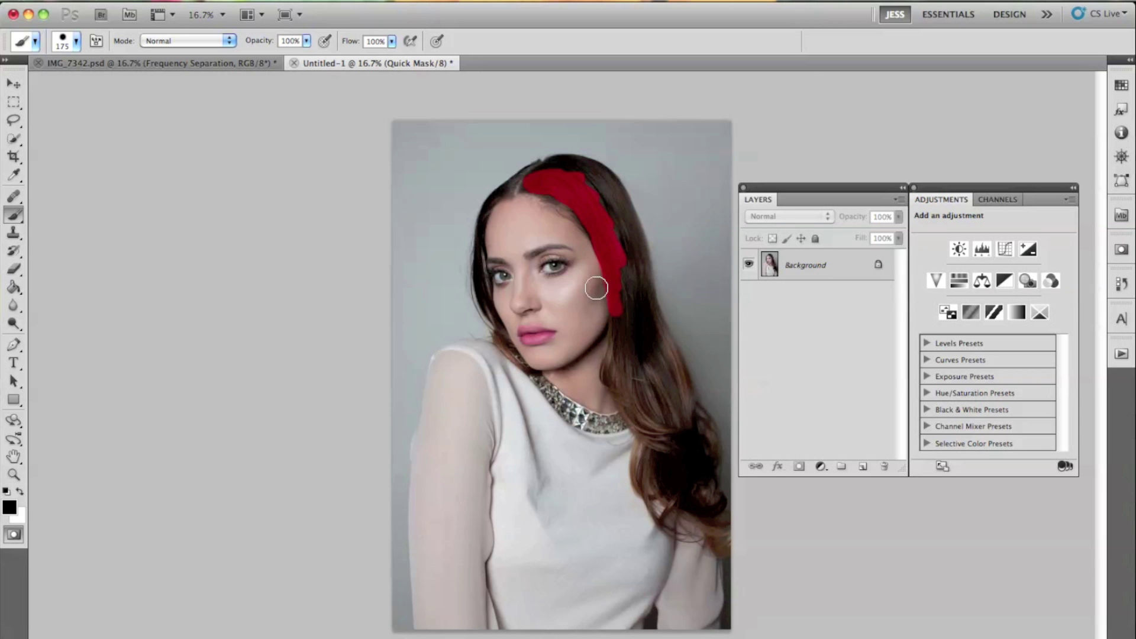
{"action": "key", "text": "super+equal"}
{"action": "scroll", "coordinate": [520, 241], "scroll_direction": "right", "scroll_amount": 3}
{"action": "mouse_move", "coordinate": [534, 256]}
{"action": "left_mouse_down"}
{"action": "mouse_move", "coordinate": [543, 314]}
{"action": "mouse_move", "coordinate": [531, 344]}
{"action": "mouse_move", "coordinate": [536, 242]}
{"action": "mouse_move", "coordinate": [541, 275]}
{"action": "mouse_move", "coordinate": [548, 260]}
{"action": "mouse_move", "coordinate": [556, 268]}
{"action": "mouse_move", "coordinate": [556, 318]}
{"action": "mouse_move", "coordinate": [551, 300]}
{"action": "mouse_move", "coordinate": [534, 380]}
{"action": "mouse_move", "coordinate": [527, 371]}
{"action": "mouse_move", "coordinate": [528, 360]}
{"action": "mouse_move", "coordinate": [534, 392]}
{"action": "mouse_move", "coordinate": [562, 388]}
{"action": "mouse_move", "coordinate": [587, 466]}
{"action": "mouse_move", "coordinate": [571, 493]}
{"action": "mouse_move", "coordinate": [593, 581]}
{"action": "mouse_move", "coordinate": [673, 564]}
{"action": "mouse_move", "coordinate": [601, 487]}
{"action": "mouse_move", "coordinate": [591, 276]}
{"action": "left_mouse_up"}
{"action": "scroll", "coordinate": [591, 276], "scroll_direction": "up", "scroll_amount": 5}
{"action": "mouse_move", "coordinate": [446, 260]}
{"action": "left_mouse_down"}
{"action": "mouse_move", "coordinate": [519, 282]}
{"action": "mouse_move", "coordinate": [506, 266]}
{"action": "mouse_move", "coordinate": [563, 330]}
{"action": "left_mouse_up"}
{"action": "right_click", "coordinate": [13, 214]}
{"action": "left_click", "coordinate": [59, 213]}
{"action": "mouse_move", "coordinate": [497, 278]}
{"action": "left_mouse_down"}
{"action": "mouse_move", "coordinate": [463, 267]}
{"action": "mouse_move", "coordinate": [533, 368]}
{"action": "mouse_move", "coordinate": [580, 400]}
{"action": "mouse_move", "coordinate": [576, 441]}
{"action": "left_mouse_up"}
Mask the left hair, lower right strands and tips, fixing edges with X
{"action": "key", "text": "bracketleft"}
{"action": "key", "text": "bracketleft"}
{"action": "key", "text": "bracketleft"}
{"action": "key", "text": "bracketleft"}
{"action": "key", "text": "bracketleft"}
{"action": "key", "text": "bracketleft"}
{"action": "mouse_move", "coordinate": [414, 272]}
{"action": "left_mouse_down"}
{"action": "mouse_move", "coordinate": [350, 337]}
{"action": "mouse_move", "coordinate": [339, 473]}
{"action": "mouse_move", "coordinate": [355, 503]}
{"action": "left_mouse_up"}
{"action": "scroll", "coordinate": [355, 503], "scroll_direction": "down", "scroll_amount": 6}
{"action": "mouse_move", "coordinate": [355, 340]}
{"action": "left_mouse_down"}
{"action": "mouse_move", "coordinate": [411, 390]}
{"action": "mouse_move", "coordinate": [355, 308]}
{"action": "left_mouse_up"}
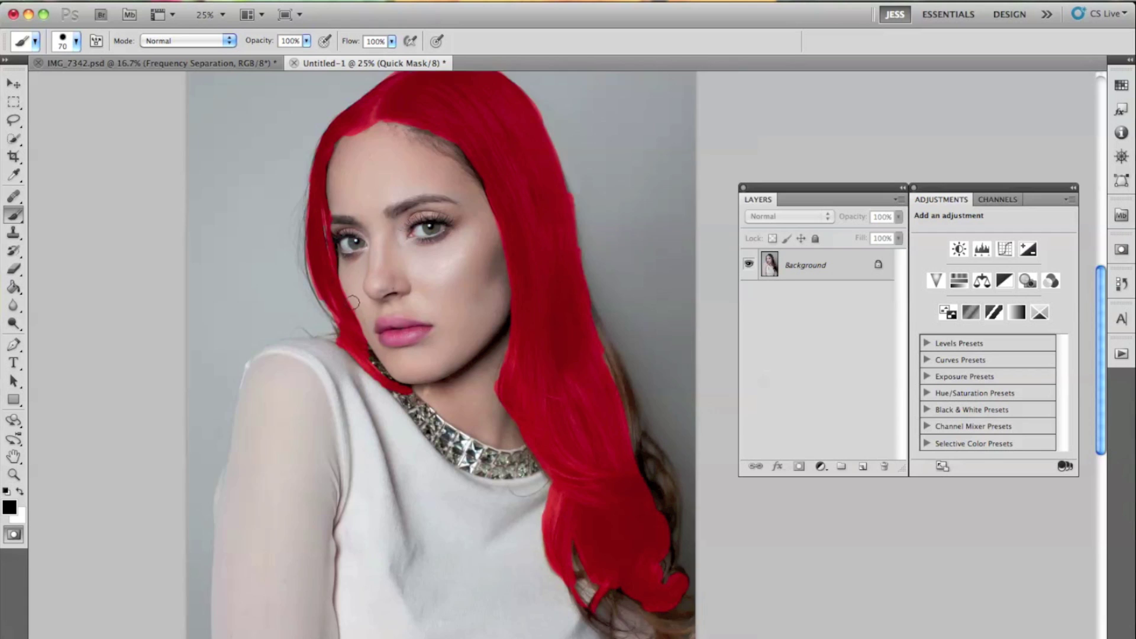
{"action": "scroll", "coordinate": [355, 307], "scroll_direction": "down", "scroll_amount": 5}
{"action": "mouse_move", "coordinate": [512, 310]}
{"action": "left_mouse_down"}
{"action": "mouse_move", "coordinate": [528, 420]}
{"action": "mouse_move", "coordinate": [552, 527]}
{"action": "mouse_move", "coordinate": [535, 473]}
{"action": "left_mouse_up"}
{"action": "key", "text": "bracketright"}
{"action": "key", "text": "bracketright"}
{"action": "key", "text": "bracketright"}
{"action": "key", "text": "Return"}
{"action": "key", "text": "Return"}
{"action": "left_click_drag", "start_coordinate": [450, 452], "coordinate": [509, 500]}
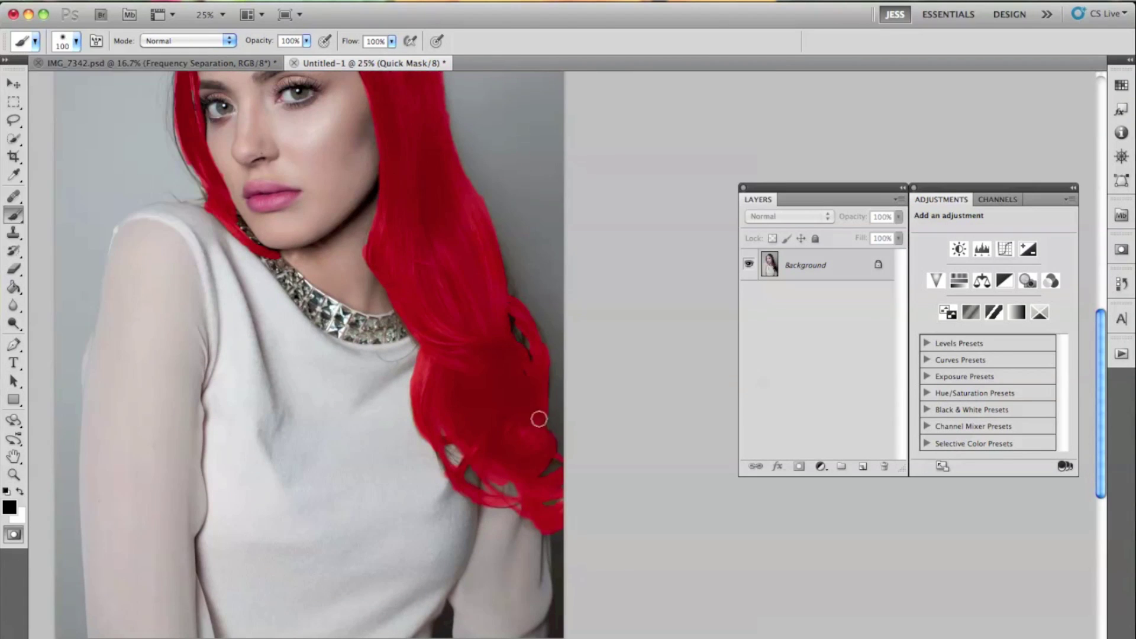
{"action": "scroll", "coordinate": [495, 482], "scroll_direction": "up", "scroll_amount": 6}
{"action": "scroll", "coordinate": [494, 482], "scroll_direction": "left", "scroll_amount": 3}
{"action": "key", "text": "x"}
{"action": "key", "text": "x"}
{"action": "key", "text": "x"}
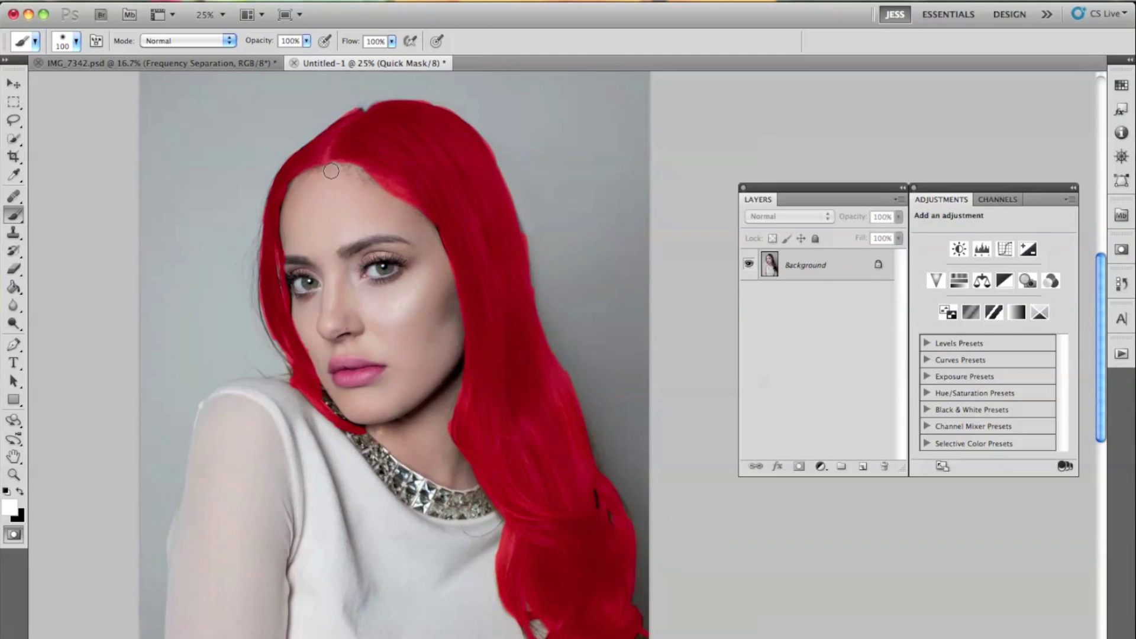
{"action": "key", "text": "x"}
{"action": "key", "text": "x"}
{"action": "key", "text": "x"}
{"action": "key", "text": "x"}
{"action": "key", "text": "x"}
{"action": "key", "text": "x"}
{"action": "key", "text": "x"}
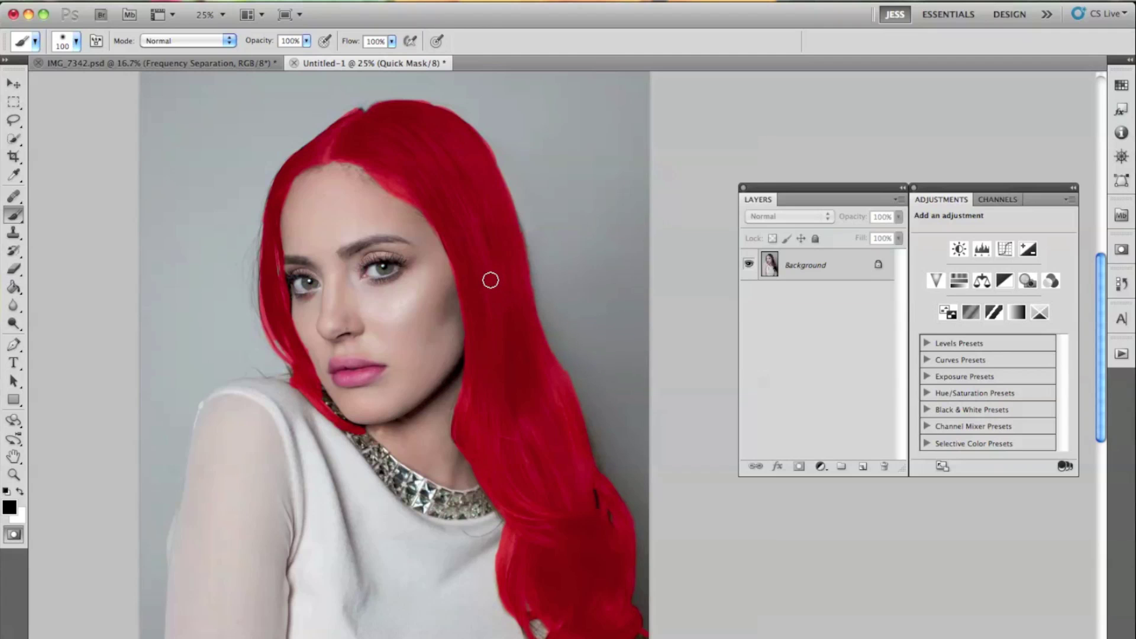
Exit Quick Mask, zoom out and invert the selection to just the hair
{"action": "key", "text": "q"}
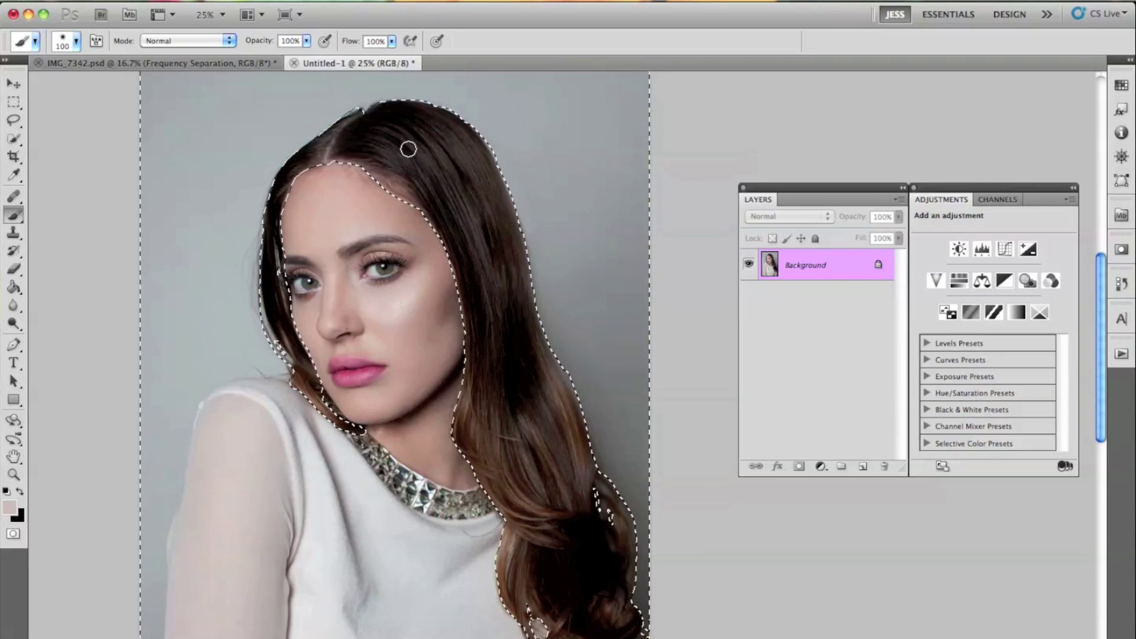
{"action": "key", "text": "super+minus"}
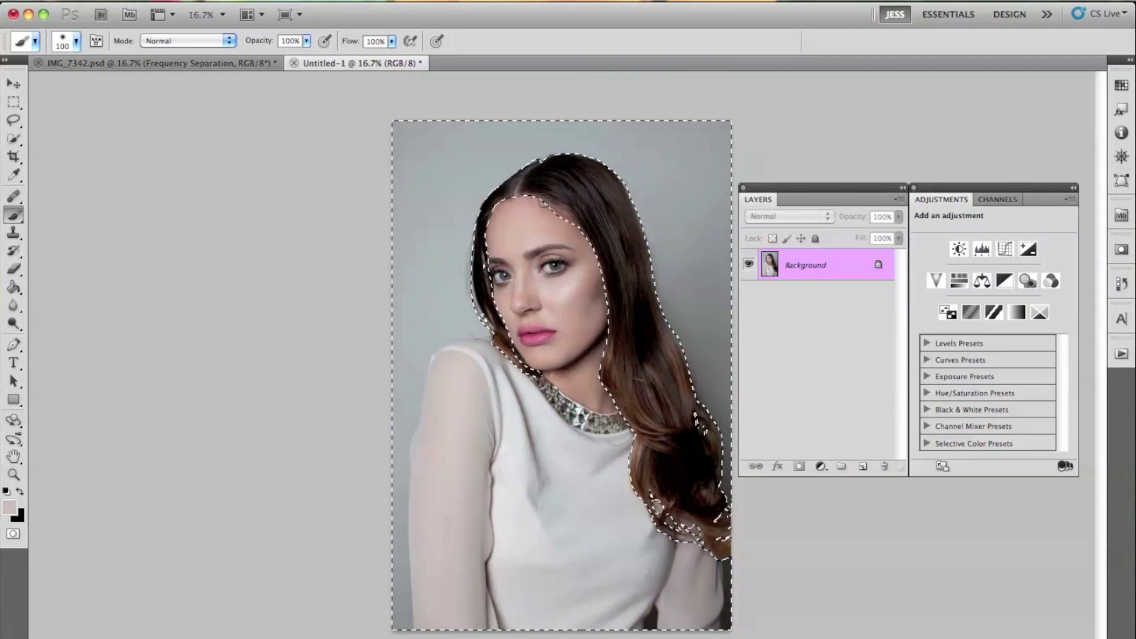
{"action": "key", "text": "super+shift+i"}
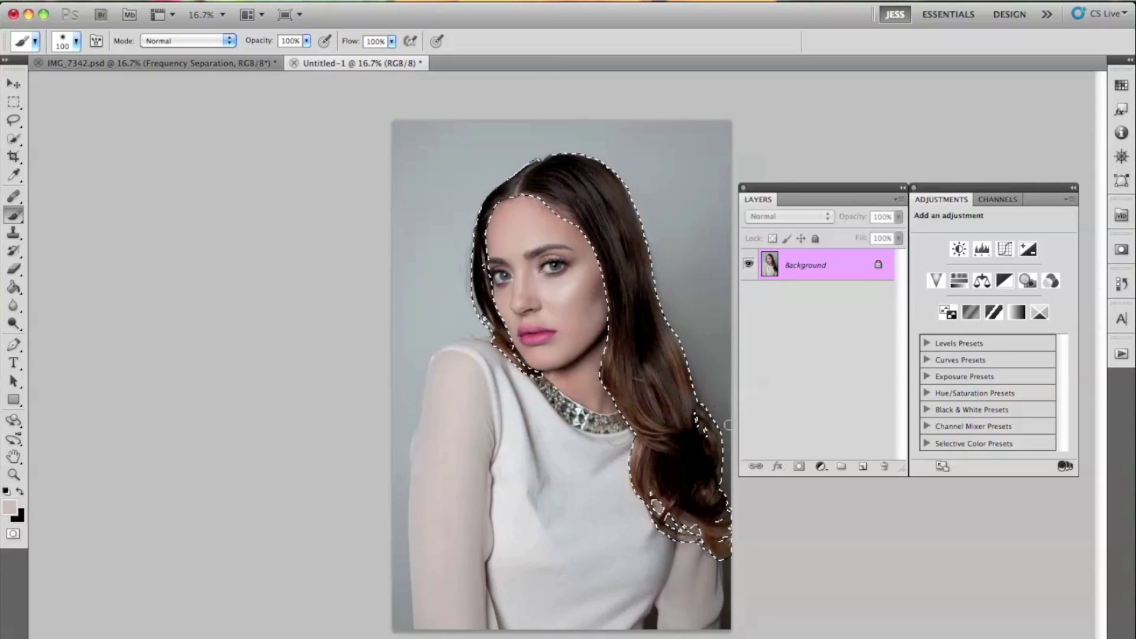
Add a Curves 1 adjustment layer via Layer > New Adjustment Layer > Curves
{"action": "left_click", "coordinate": [8, 84]}
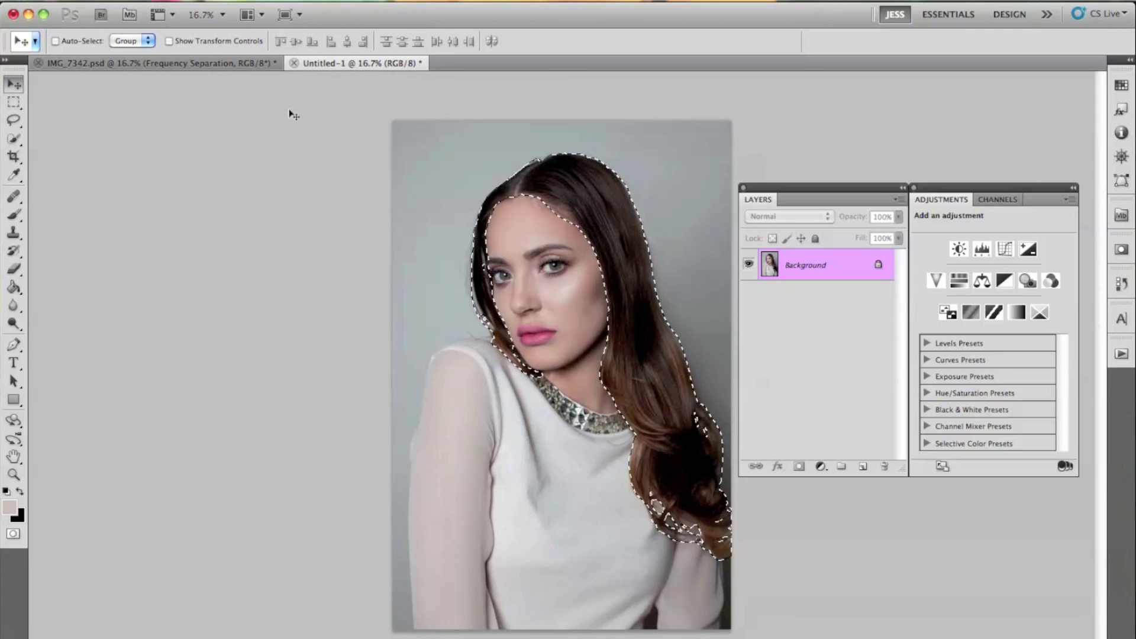
{"action": "left_click", "coordinate": [240, 1]}
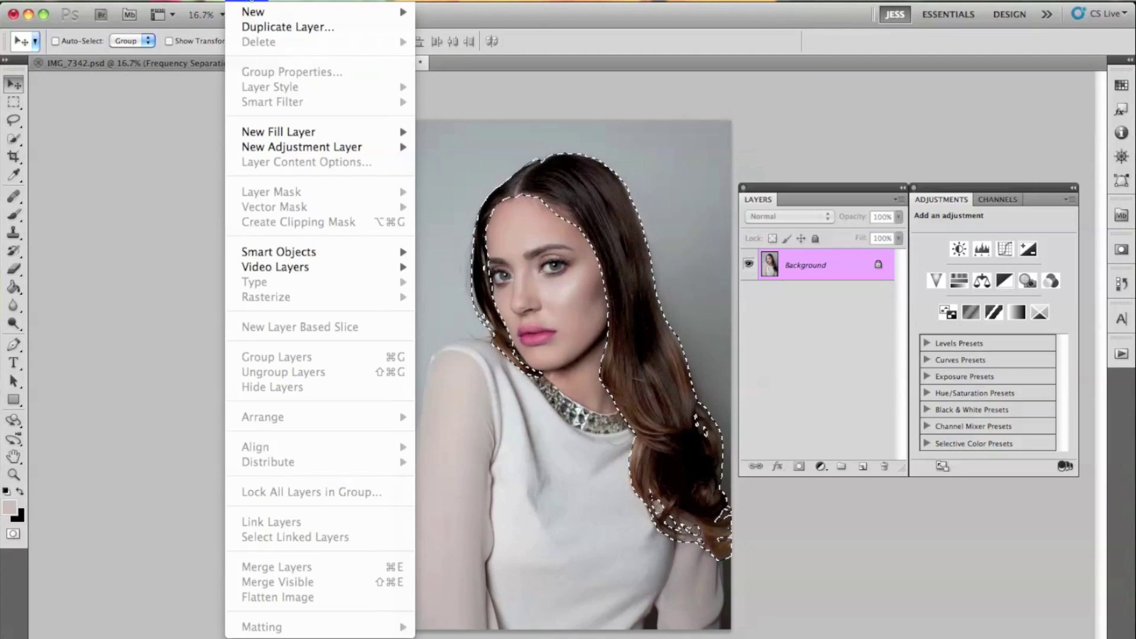
{"action": "mouse_move", "coordinate": [355, 147]}
{"action": "left_click", "coordinate": [453, 177]}
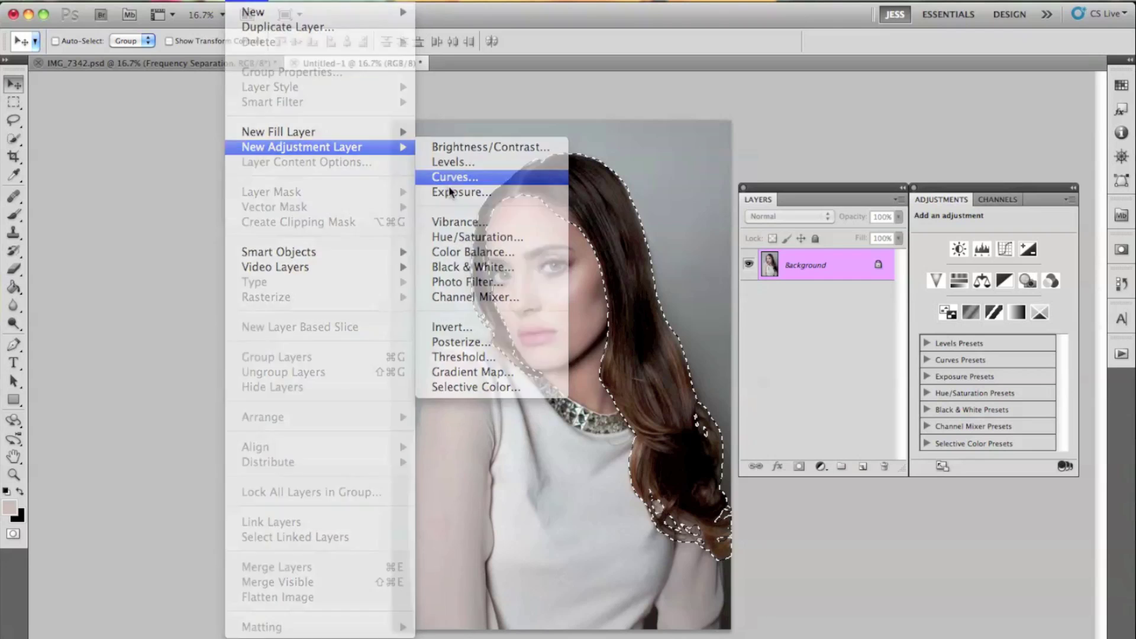
{"action": "key", "text": "Return"}
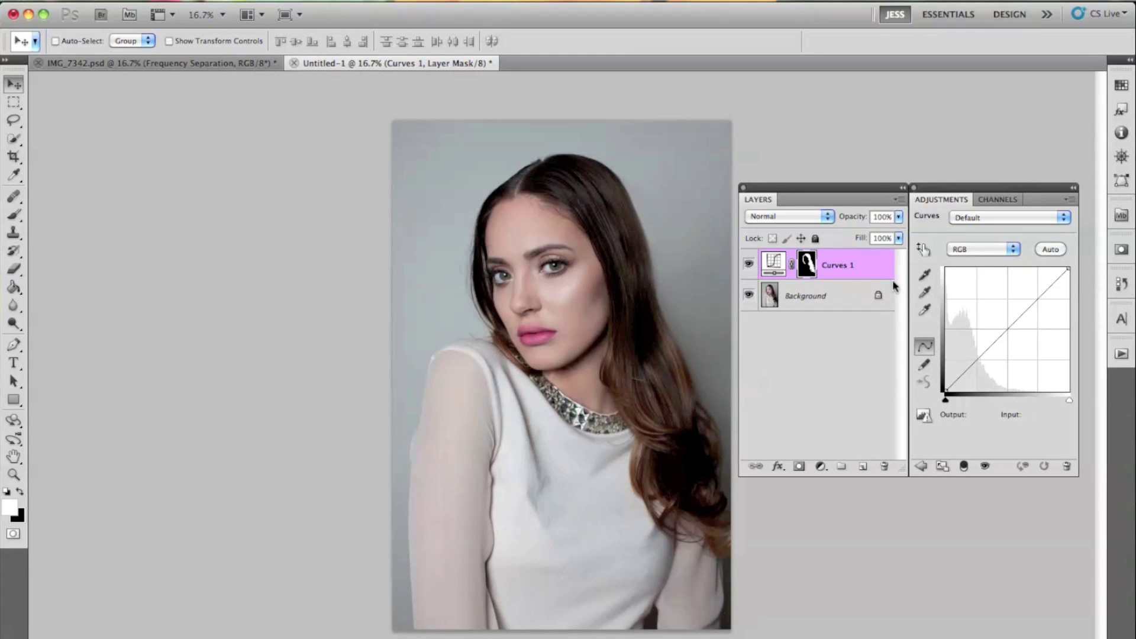
Test a point on the Curves 1 curve, then reset it to a straight line
{"action": "left_click", "coordinate": [994, 339]}
{"action": "left_click_drag", "start_coordinate": [994, 339], "coordinate": [985, 311]}
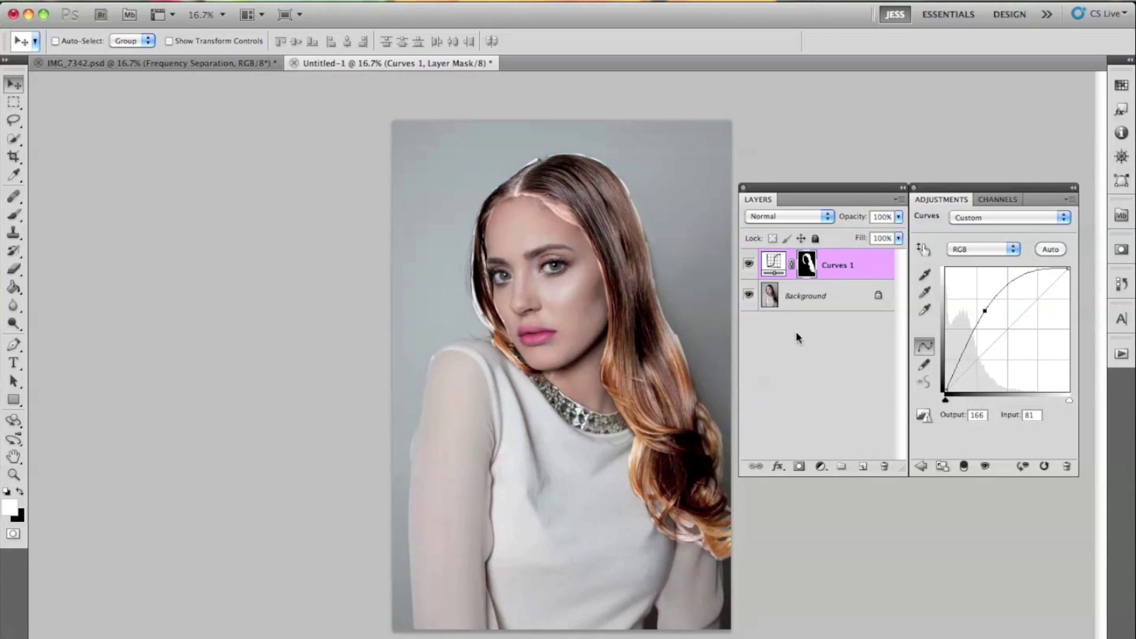
{"action": "key", "text": "ctrl+z"}
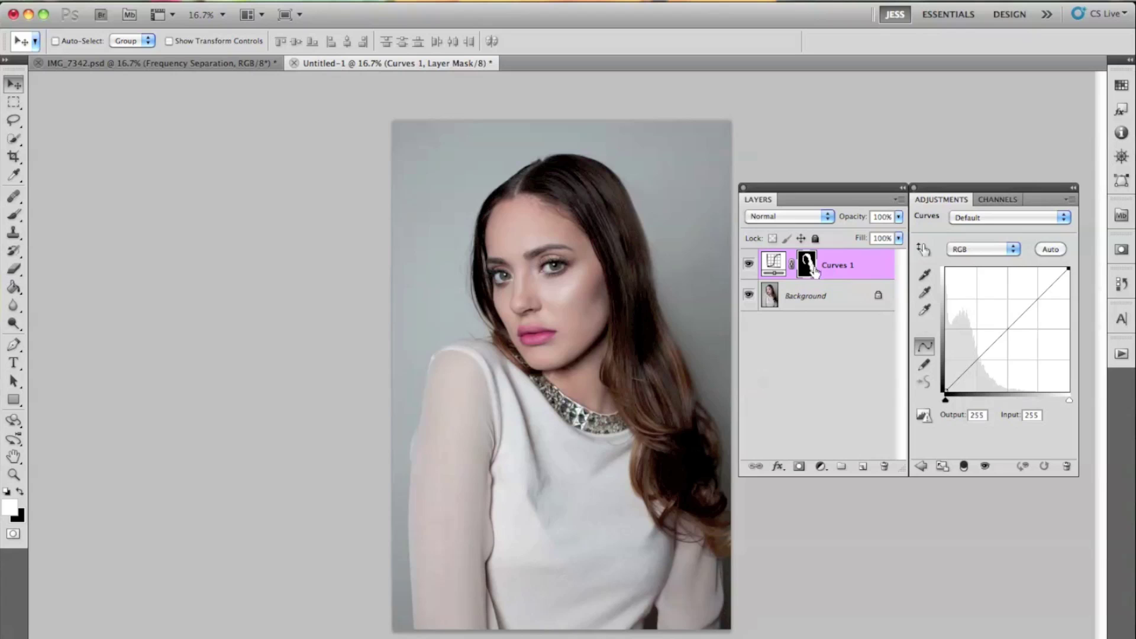
{"action": "left_click_drag", "start_coordinate": [1001, 343], "coordinate": [567, 219]}
Set a 300 px black brush and show the Curves 1 layer again
{"action": "left_click", "coordinate": [14, 214]}
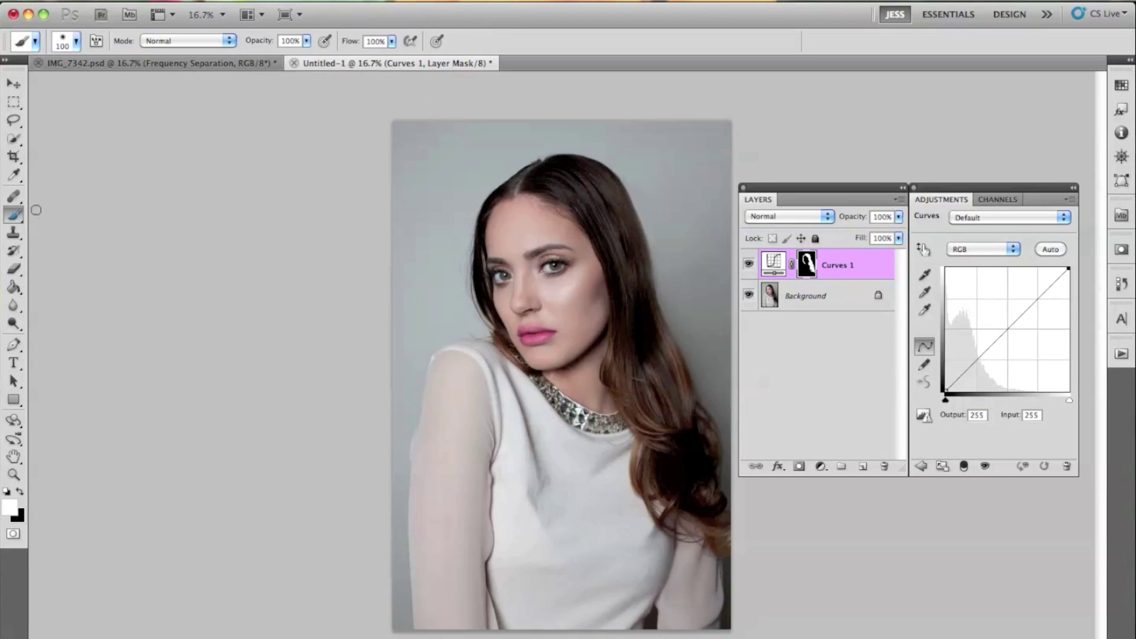
{"action": "key", "text": "bracketright"}
{"action": "key", "text": "bracketright"}
{"action": "key", "text": "bracketright"}
{"action": "key", "text": "x"}
{"action": "left_click", "coordinate": [748, 264]}
Move the Curves 1 RGB black point to input 21 and add a slightly raised midtone point
{"action": "left_click", "coordinate": [787, 263]}
{"action": "left_click_drag", "start_coordinate": [946, 392], "coordinate": [953, 394]}
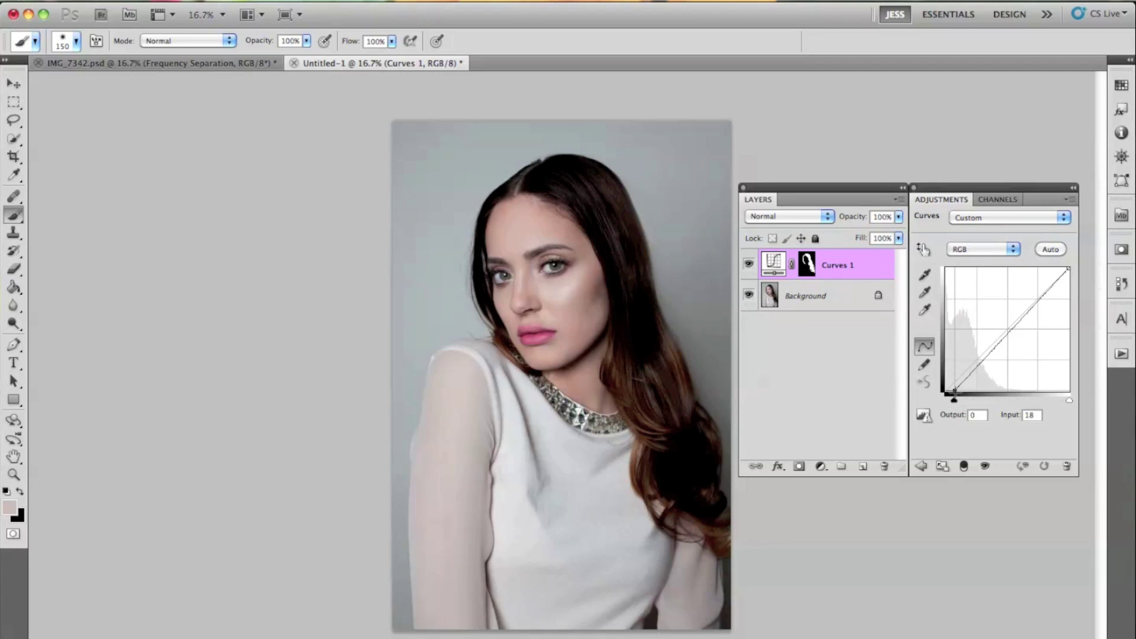
{"action": "left_click", "coordinate": [1005, 332]}
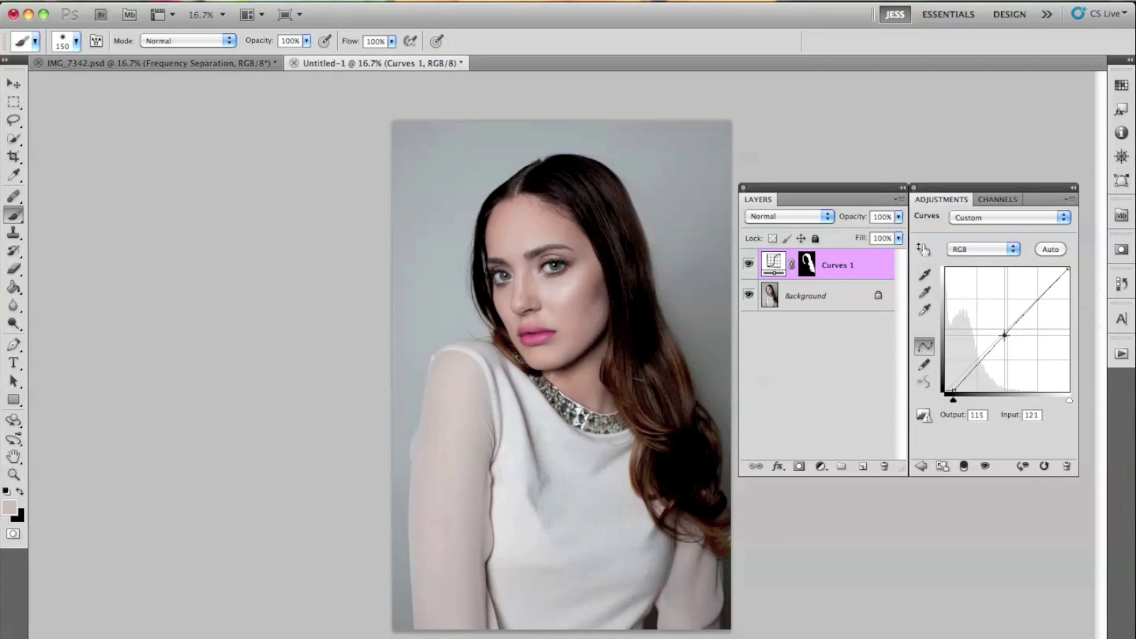
{"action": "left_click_drag", "start_coordinate": [1003, 334], "coordinate": [1007, 338]}
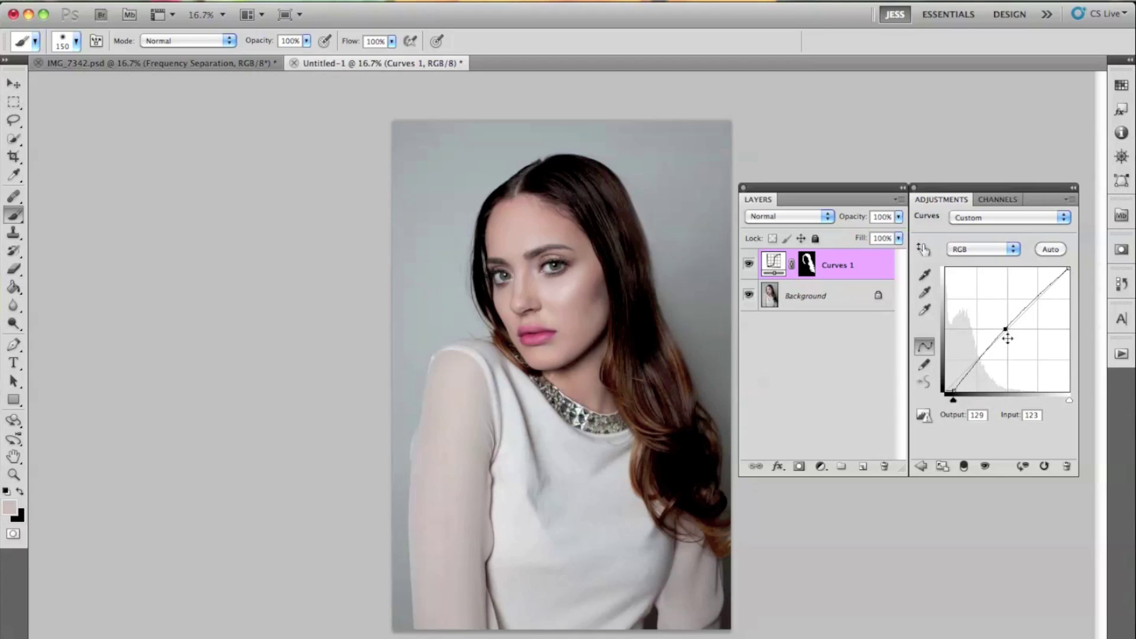
{"action": "left_click_drag", "start_coordinate": [953, 392], "coordinate": [955, 392]}
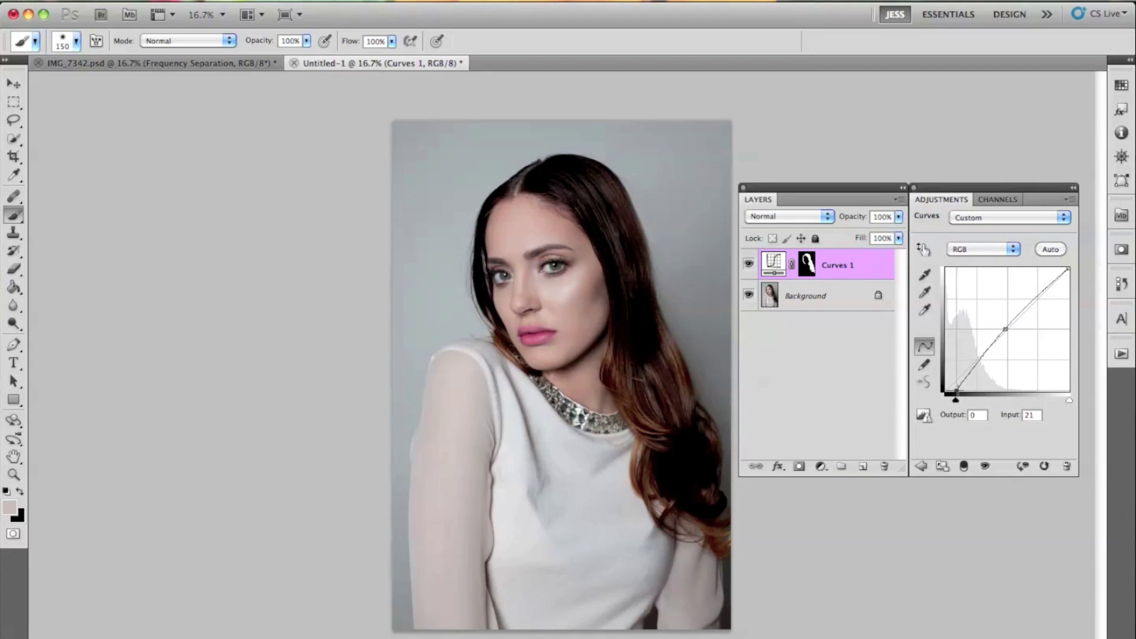
{"action": "left_click", "coordinate": [973, 249]}
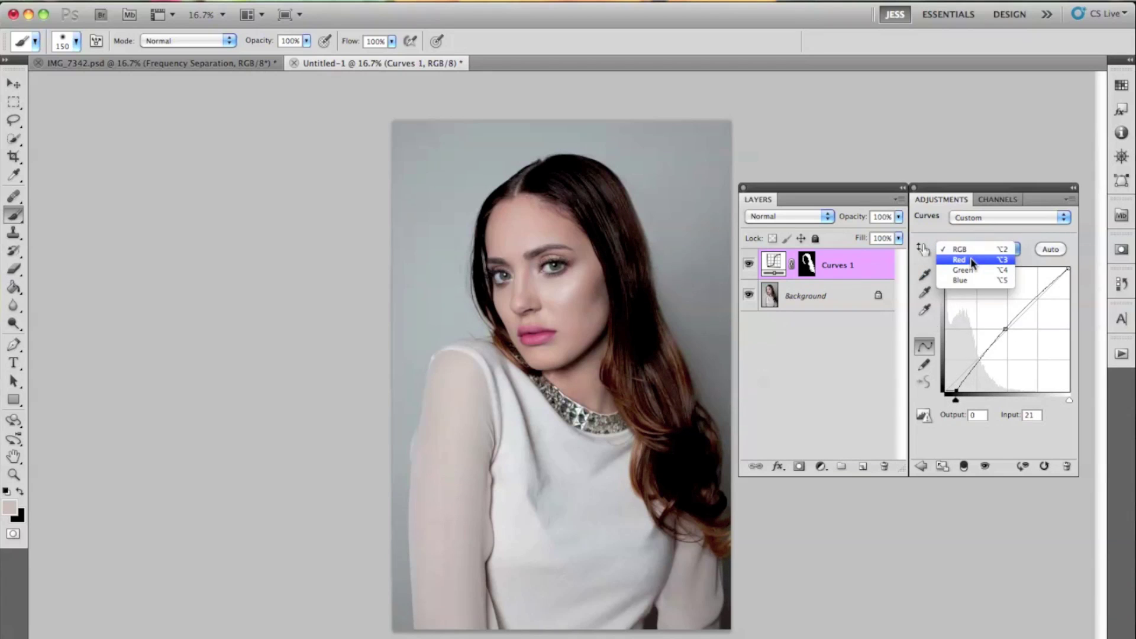
Raise the Red channel midtones and lift its shadows in Curves 1
{"action": "left_click", "coordinate": [974, 261]}
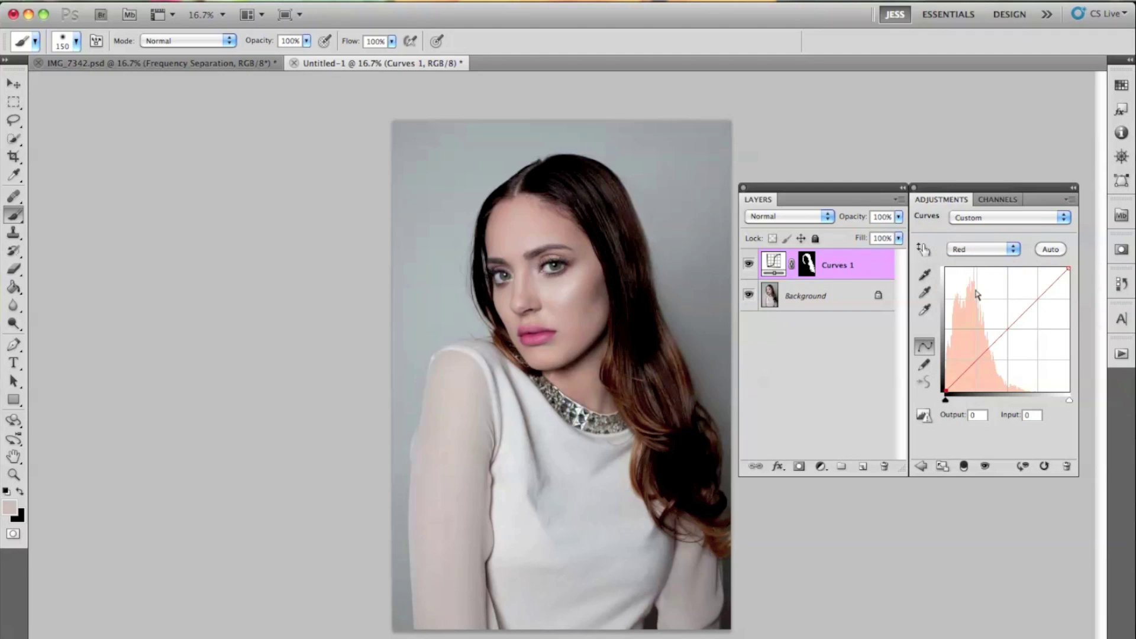
{"action": "key", "text": "Down"}
{"action": "key", "text": "Down"}
{"action": "key", "text": "Down"}
{"action": "key", "text": "Down"}
{"action": "key", "text": "Down"}
{"action": "key", "text": "Down"}
{"action": "key", "text": "Down"}
{"action": "key", "text": "Down"}
{"action": "left_click_drag", "start_coordinate": [984, 336], "coordinate": [996, 324]}
{"action": "left_click_drag", "start_coordinate": [947, 376], "coordinate": [941, 378]}
Raise the Green channel midtones, turning the hair copper
{"action": "left_click", "coordinate": [982, 249]}
{"action": "left_click", "coordinate": [982, 263]}
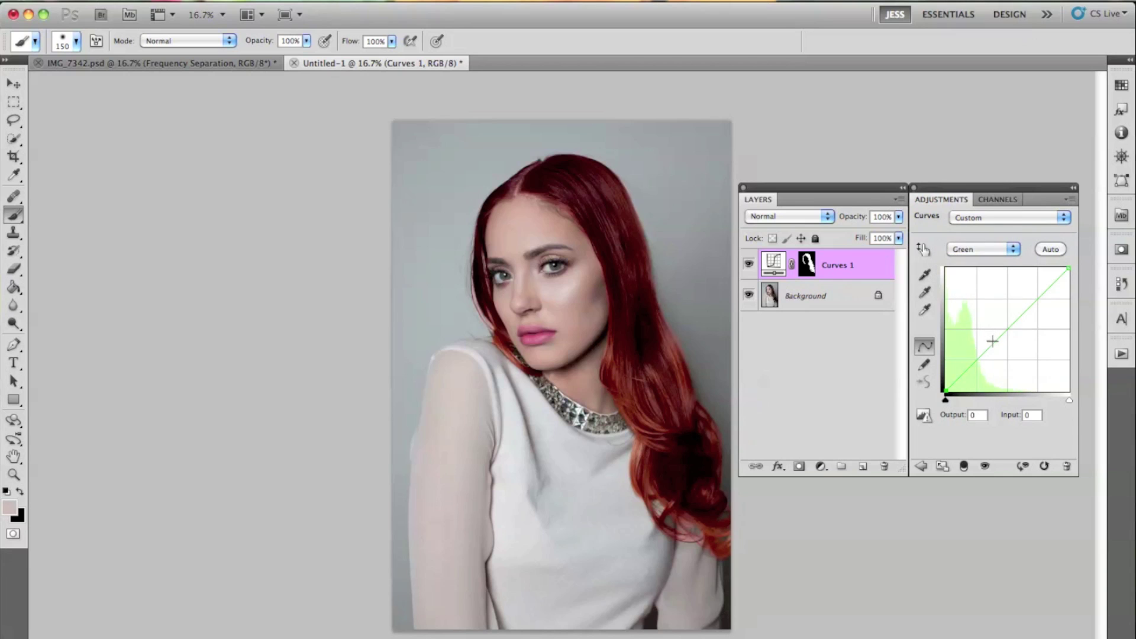
{"action": "left_click_drag", "start_coordinate": [994, 333], "coordinate": [999, 324]}
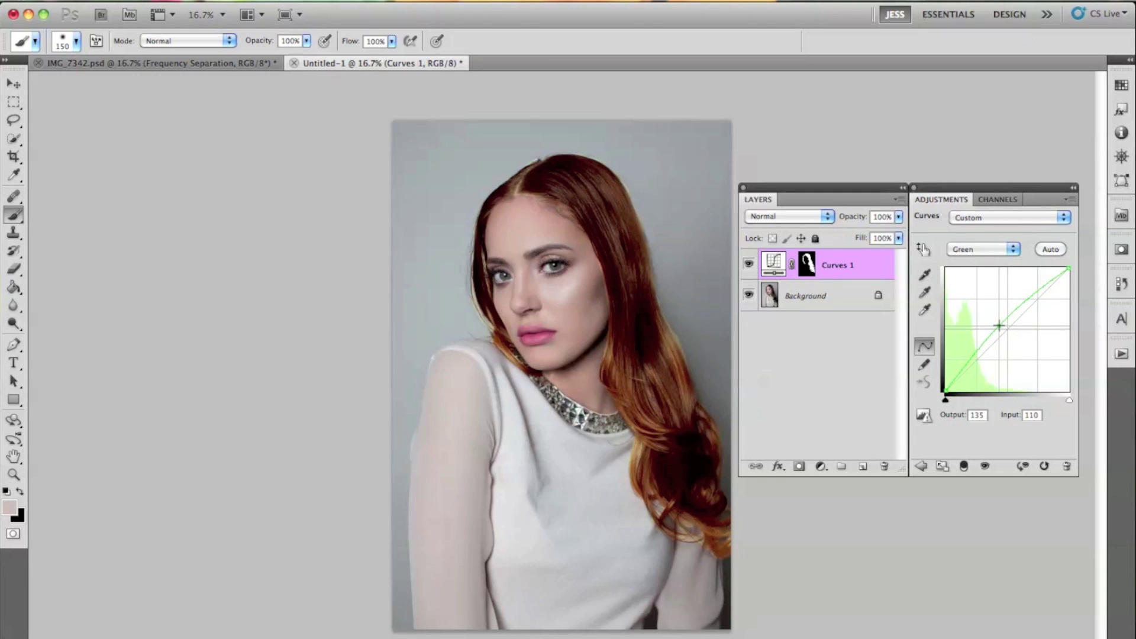
Raise the Blue channel midtones and lift its black point to output 31 for a plum-magenta tint
{"action": "left_click", "coordinate": [983, 249]}
{"action": "left_click", "coordinate": [994, 335]}
{"action": "left_click_drag", "start_coordinate": [999, 338], "coordinate": [999, 322]}
{"action": "left_click_drag", "start_coordinate": [945, 389], "coordinate": [946, 378]}
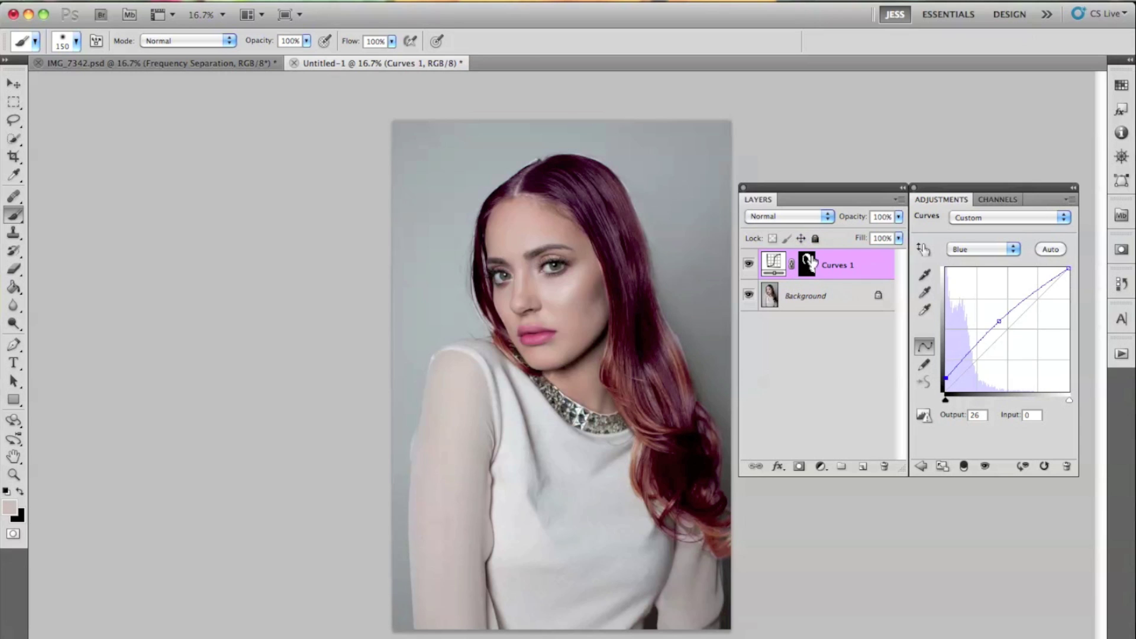
{"action": "left_click", "coordinate": [998, 317]}
{"action": "left_click_drag", "start_coordinate": [945, 377], "coordinate": [945, 373]}
Add a Hue/Saturation 1 adjustment layer via Layer > New Adjustment Layer, accepting the default name
{"action": "left_click", "coordinate": [243, 1]}
{"action": "mouse_move", "coordinate": [382, 148]}
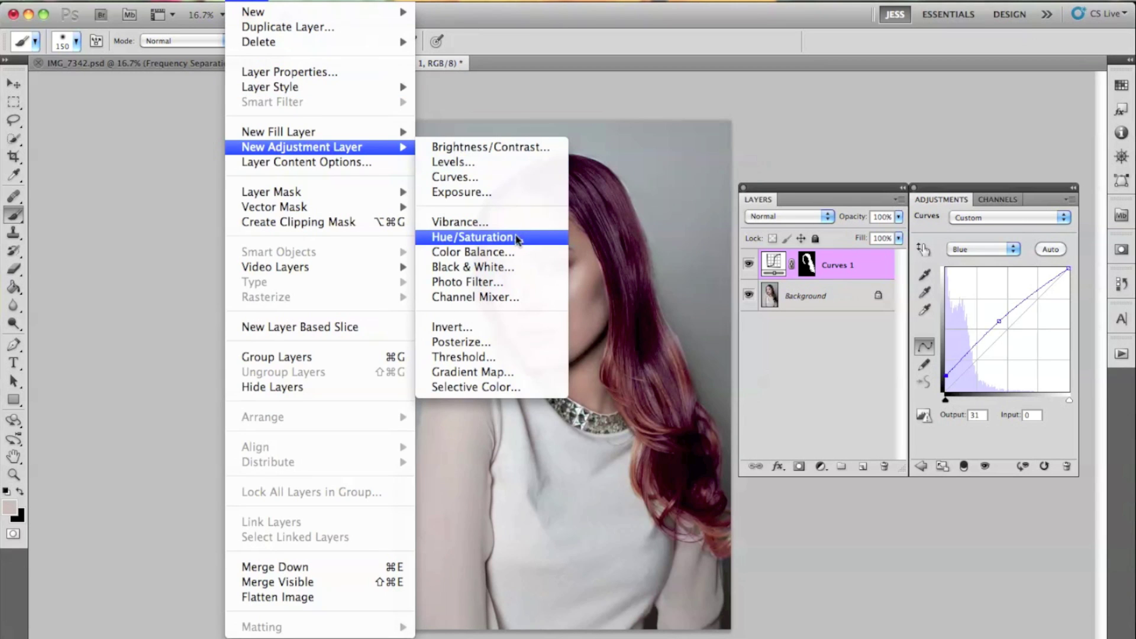
{"action": "left_click", "coordinate": [555, 236]}
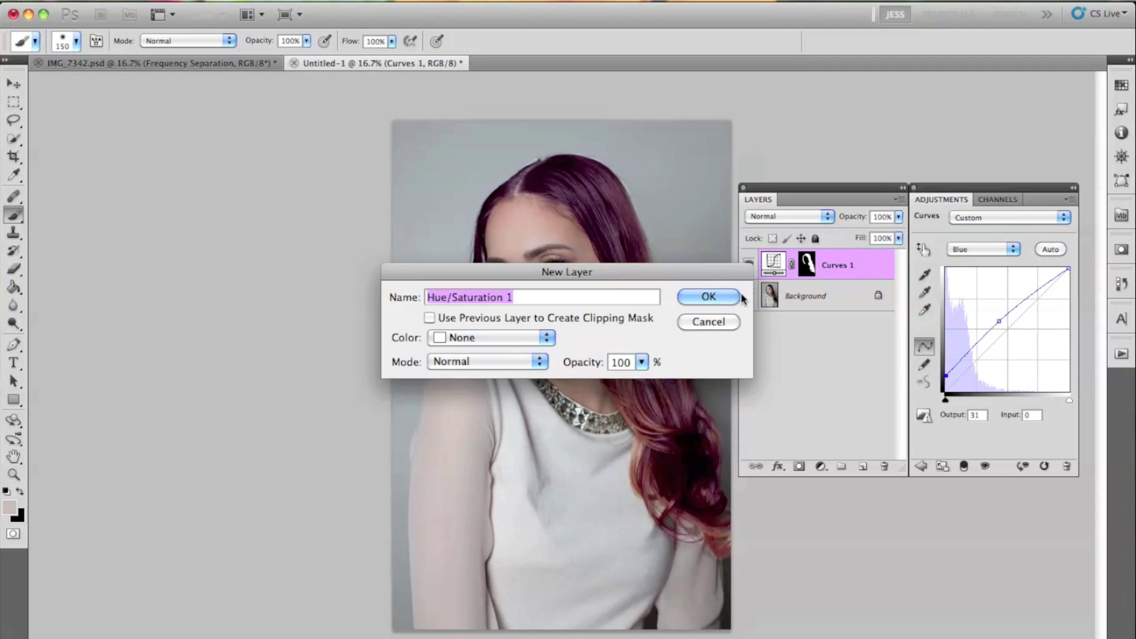
{"action": "left_click", "coordinate": [718, 294]}
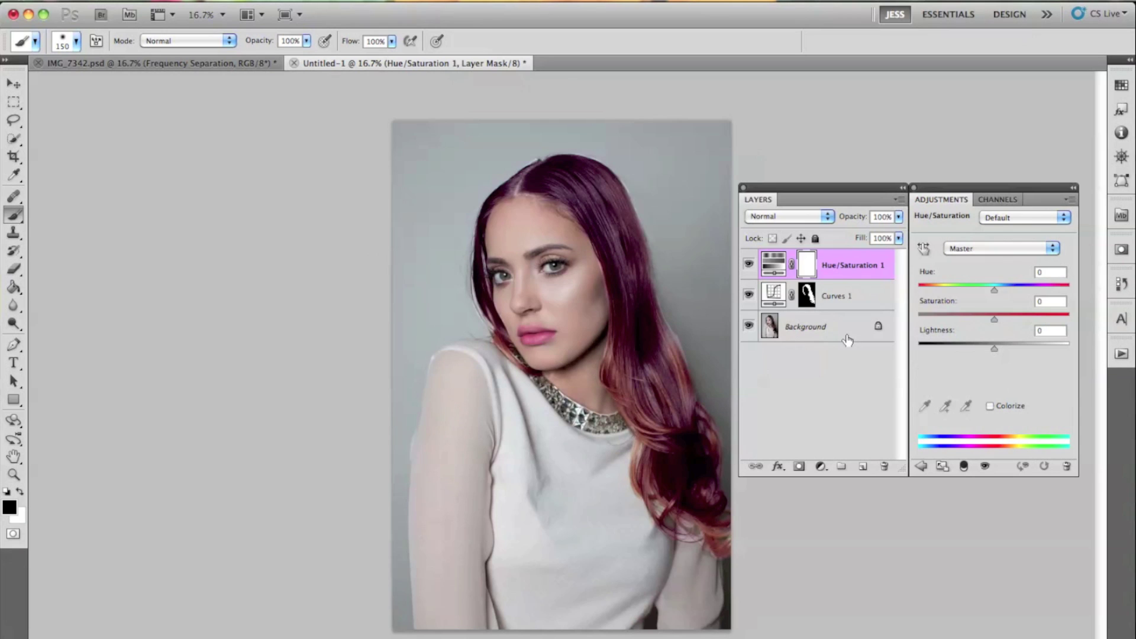
Clip Hue/Saturation 1 to Curves 1, enable Colorize, and set Hue 172, Saturation 17
{"action": "left_click", "coordinate": [792, 282], "text": "alt"}
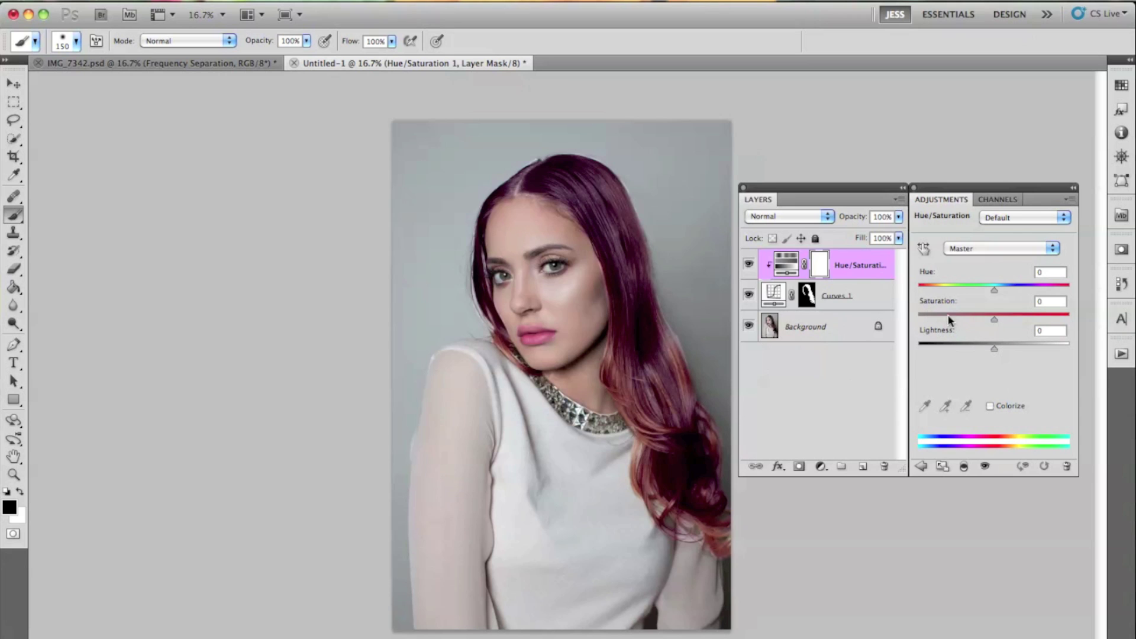
{"action": "left_click", "coordinate": [989, 405]}
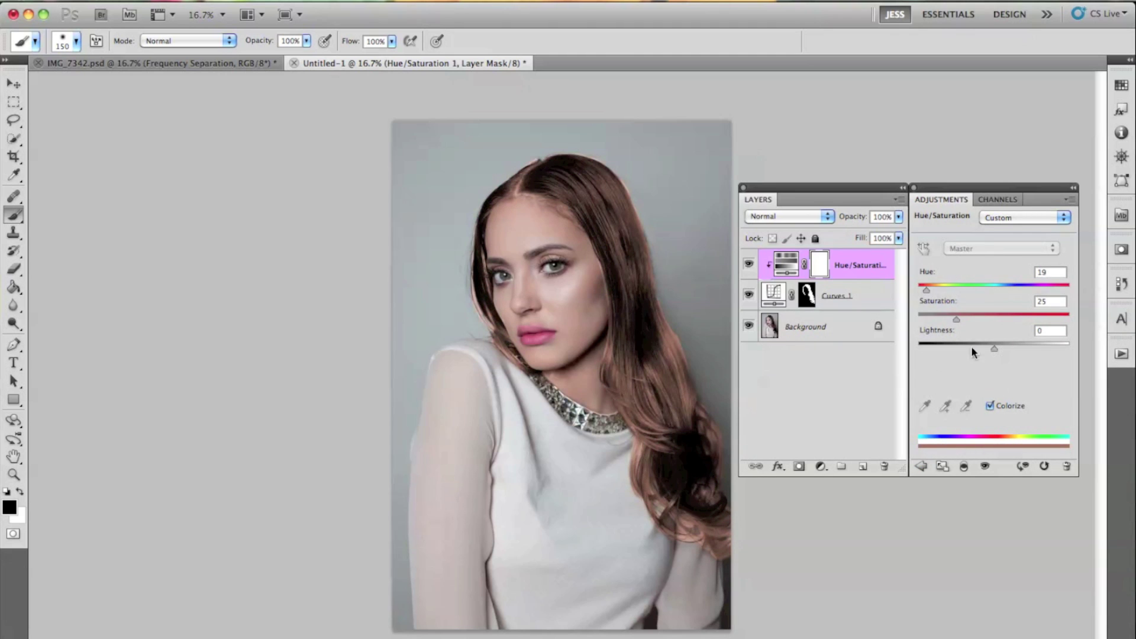
{"action": "left_click", "coordinate": [957, 320]}
{"action": "left_click_drag", "start_coordinate": [954, 320], "coordinate": [948, 320]}
{"action": "left_click_drag", "start_coordinate": [928, 294], "coordinate": [994, 296]}
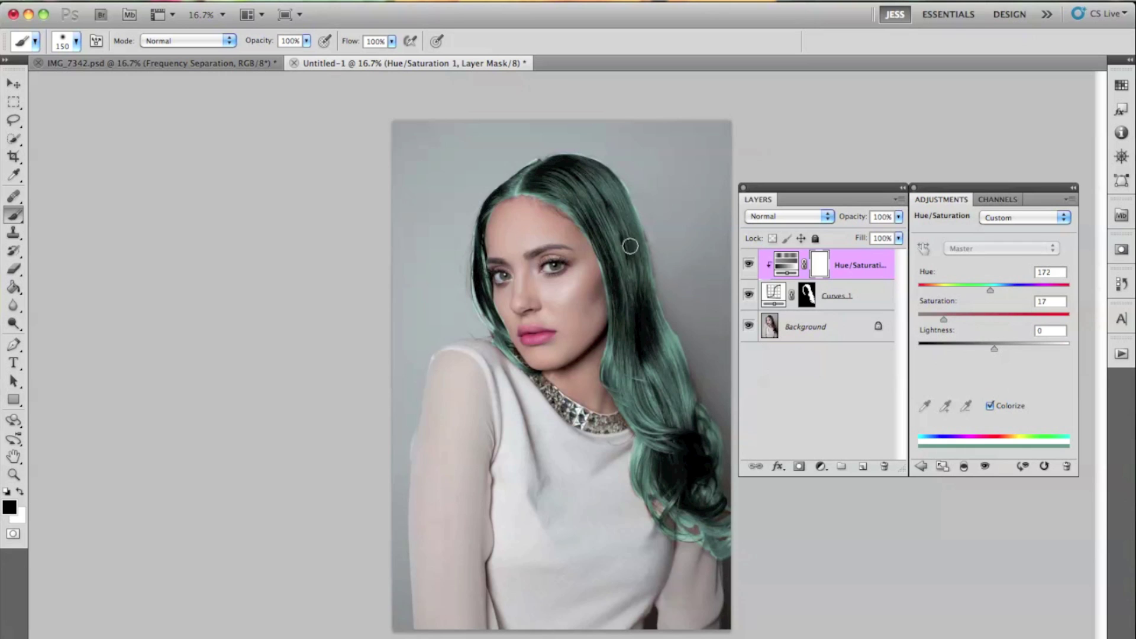
{"action": "left_click", "coordinate": [809, 299]}
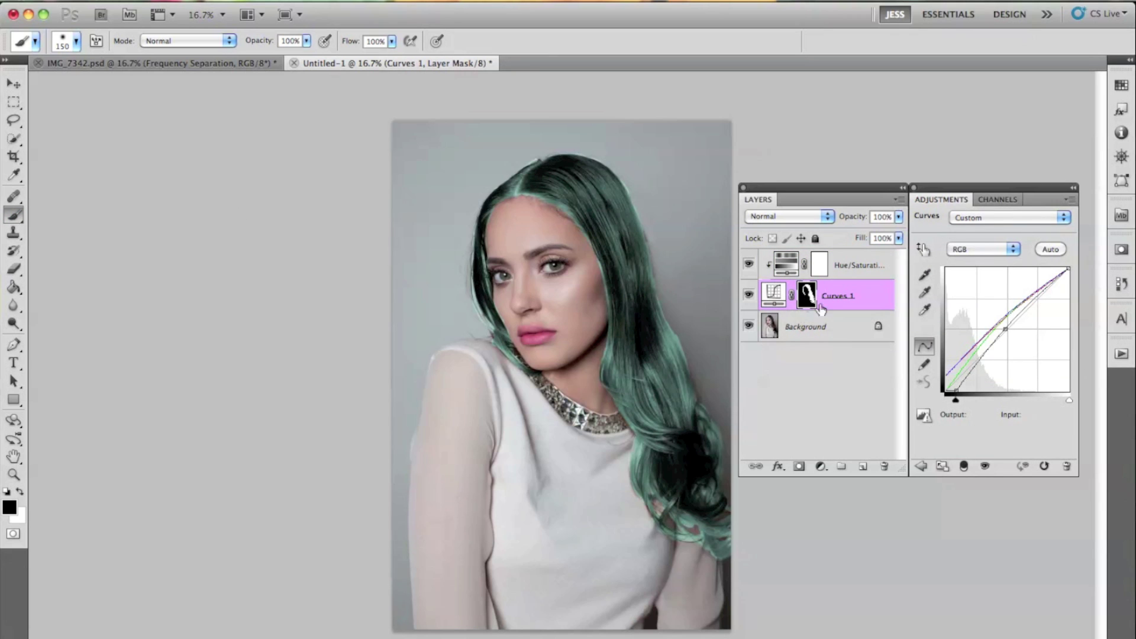
Zoom in on the hair edges and shrink the brush to 100 px at 22% opacity
{"action": "key", "text": "bracketright"}
{"action": "key", "text": "bracketright"}
{"action": "key", "text": "bracketright"}
{"action": "key", "text": "bracketright"}
{"action": "key", "text": "super+equal"}
{"action": "scroll", "coordinate": [592, 254], "scroll_direction": "right", "scroll_amount": 3}
{"action": "key", "text": "bracketleft"}
{"action": "key", "text": "bracketleft"}
{"action": "key", "text": "bracketleft"}
{"action": "key", "text": "bracketleft"}
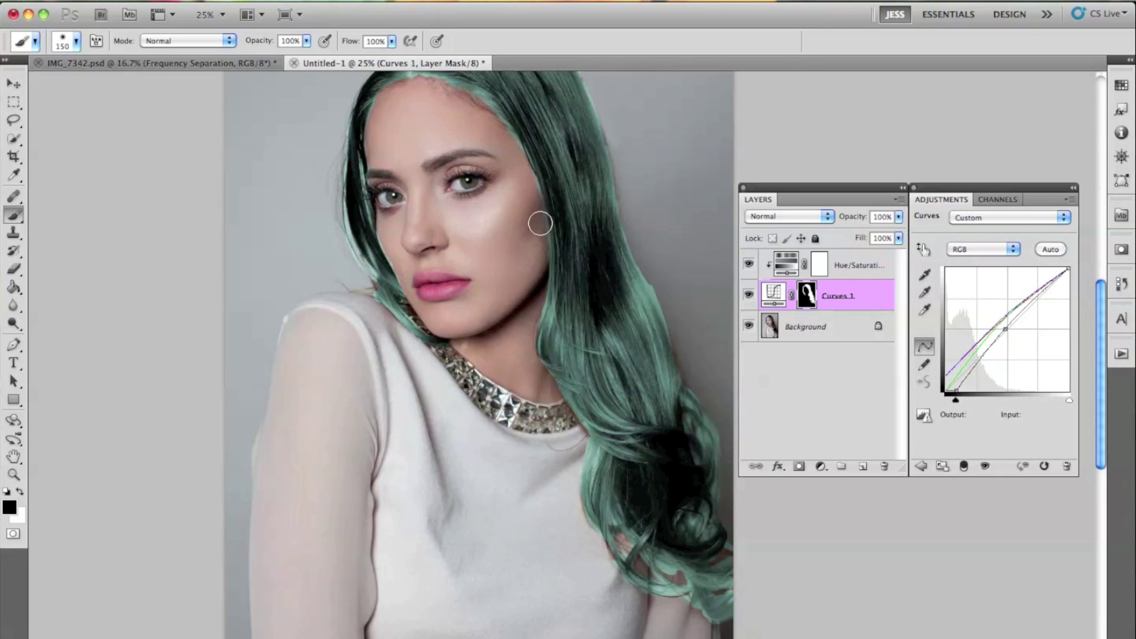
{"action": "scroll", "coordinate": [680, 376], "scroll_direction": "down", "scroll_amount": 3}
{"action": "scroll", "coordinate": [680, 375], "scroll_direction": "right", "scroll_amount": 4}
{"action": "key", "text": "bracketleft"}
{"action": "key", "text": "bracketleft"}
{"action": "key", "text": "x"}
{"action": "key", "text": "2"}
{"action": "key", "text": "2"}
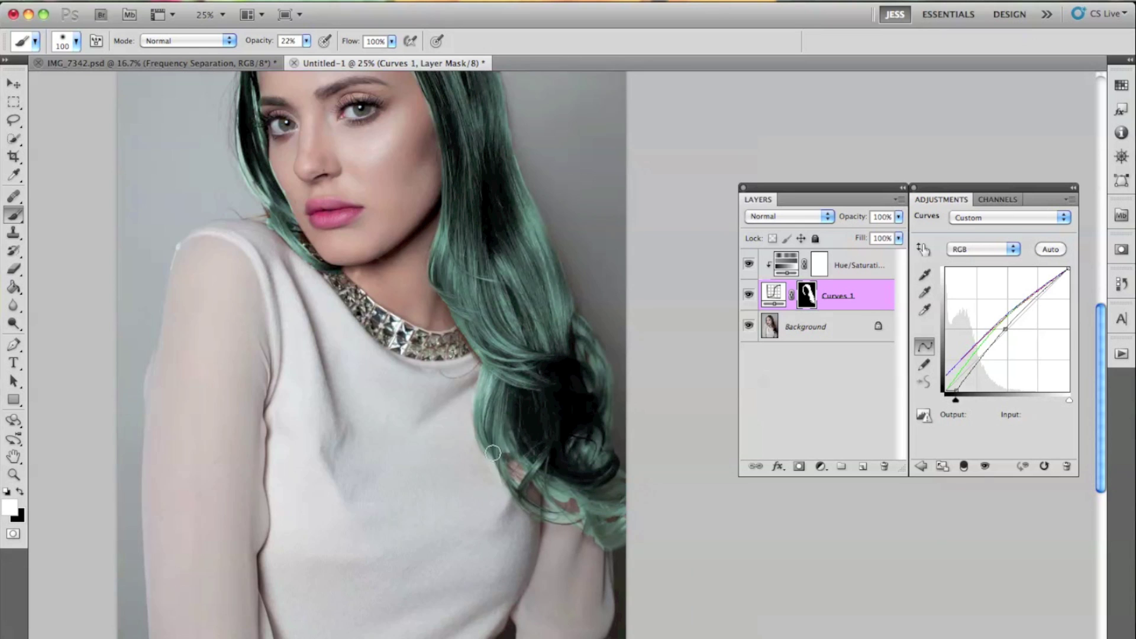
{"action": "scroll", "coordinate": [493, 453], "scroll_direction": "left", "scroll_amount": 2}
{"action": "scroll", "coordinate": [414, 296], "scroll_direction": "up", "scroll_amount": 4}
{"action": "scroll", "coordinate": [414, 296], "scroll_direction": "left", "scroll_amount": 2}
Paint along the hairline on the Curves 1 mask, alternating black and white at varying opacities
{"action": "key", "text": "x"}
{"action": "key", "text": "x"}
{"action": "key", "text": "x"}
{"action": "key", "text": "6"}
{"action": "key", "text": "6"}
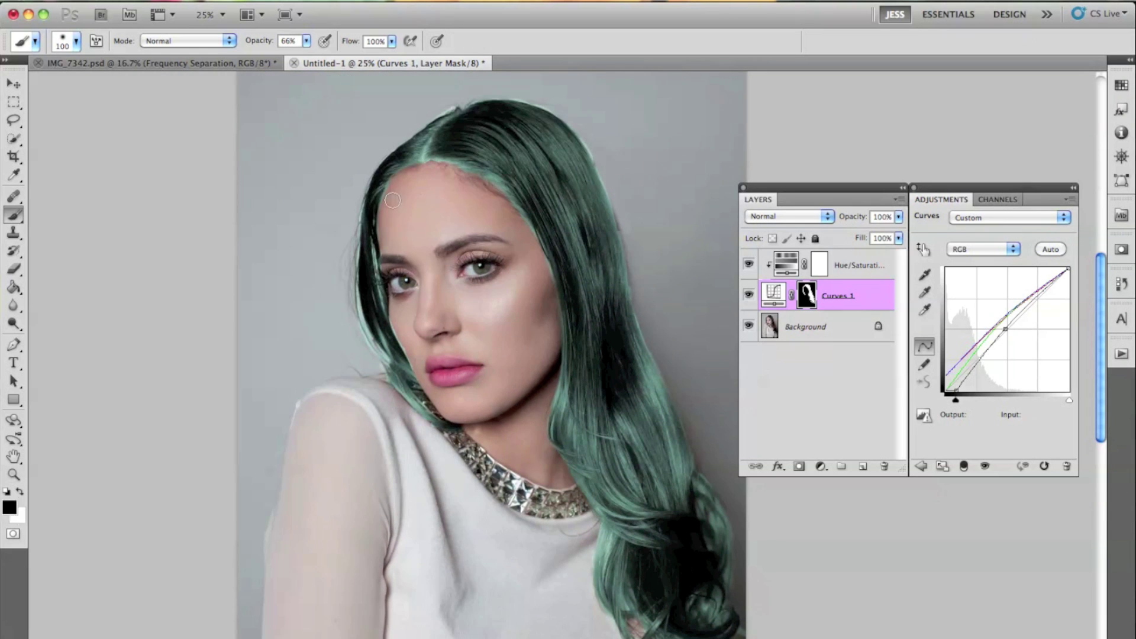
{"action": "key", "text": "x"}
{"action": "key", "text": "2"}
{"action": "key", "text": "2"}
{"action": "key", "text": "x"}
{"action": "key", "text": "x"}
{"action": "key", "text": "x"}
{"action": "key", "text": "x"}
{"action": "key", "text": "x"}
{"action": "key", "text": "x"}
{"action": "key", "text": "x"}
{"action": "scroll", "coordinate": [642, 326], "scroll_direction": "right", "scroll_amount": 2}
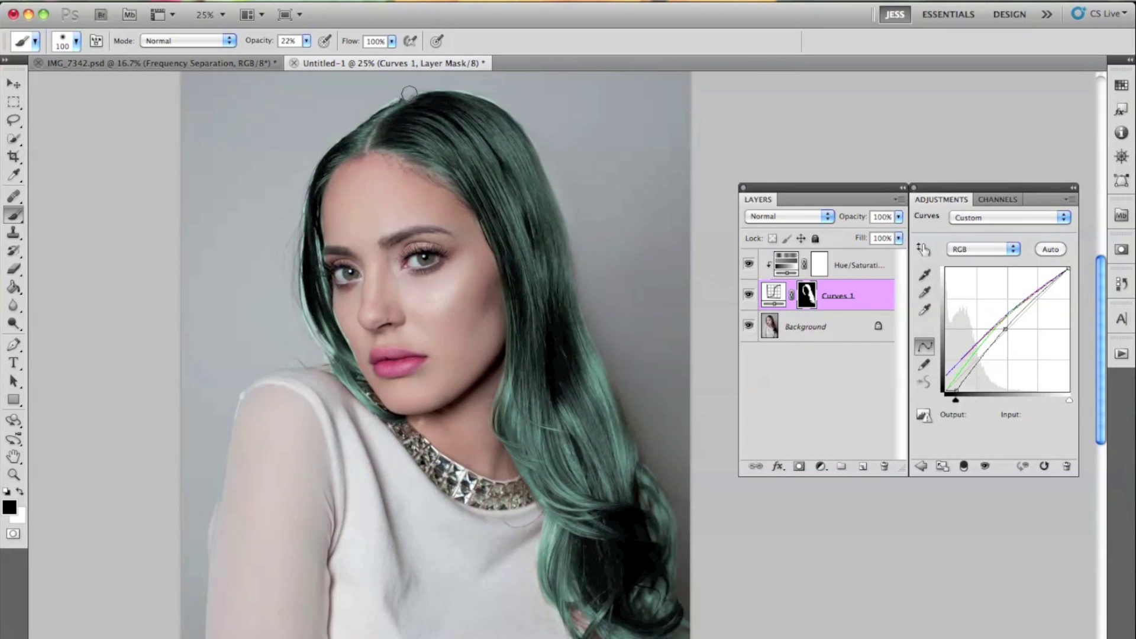
{"action": "key", "text": "x"}
{"action": "scroll", "coordinate": [418, 236], "scroll_direction": "right", "scroll_amount": 2}
{"action": "scroll", "coordinate": [408, 388], "scroll_direction": "up", "scroll_amount": 1}
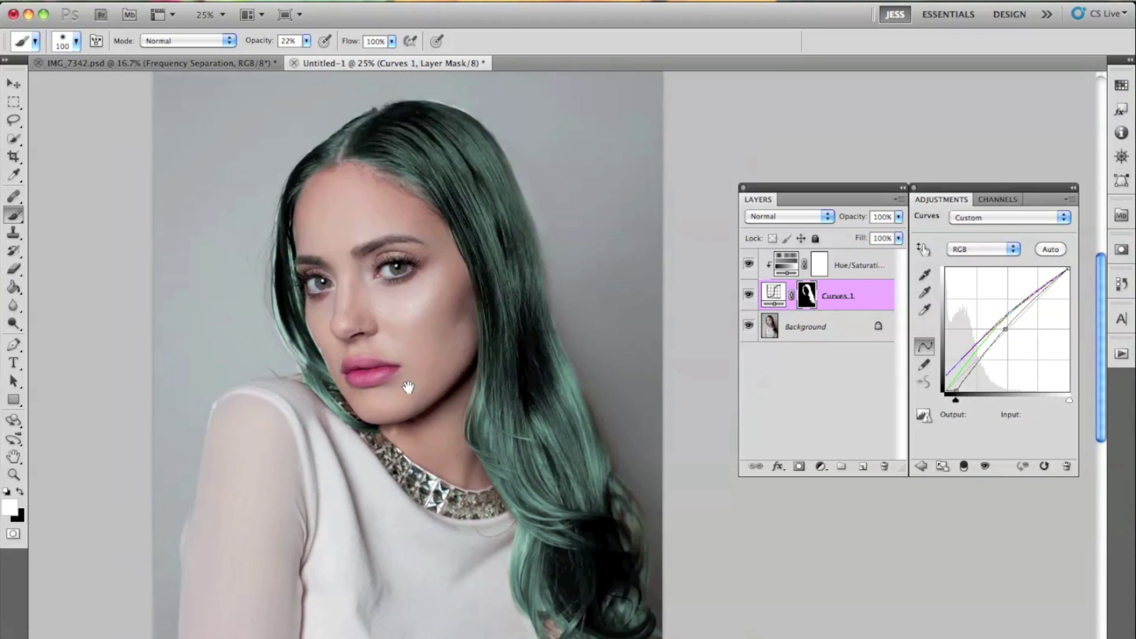
{"action": "scroll", "coordinate": [408, 388], "scroll_direction": "down", "scroll_amount": 1}
{"action": "scroll", "coordinate": [408, 387], "scroll_direction": "right", "scroll_amount": 1}
{"action": "key", "text": "x"}
{"action": "key", "text": "x"}
{"action": "key", "text": "x"}
{"action": "key", "text": "x"}
{"action": "key", "text": "super+minus"}
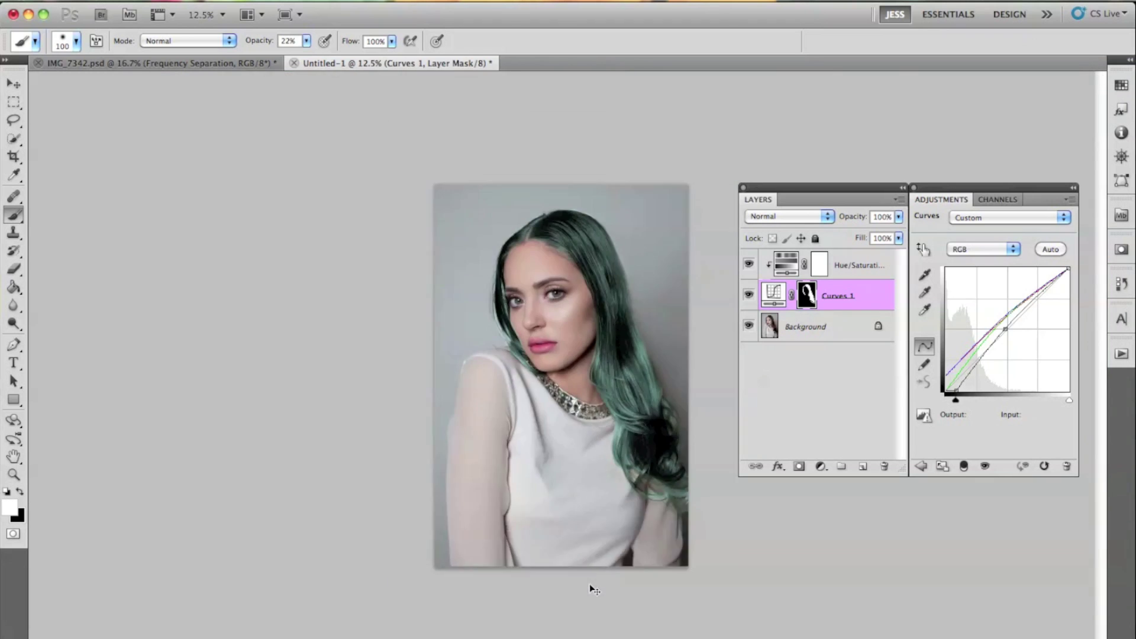
{"action": "key", "text": "super+plus"}
{"action": "key", "text": "super+plus"}
{"action": "key", "text": "super+plus"}
{"action": "key", "text": "x"}
{"action": "key", "text": "9"}
{"action": "key", "text": "9"}
{"action": "scroll", "coordinate": [423, 149], "scroll_direction": "up", "scroll_amount": 2}
{"action": "key", "text": "x"}
{"action": "key", "text": "x"}
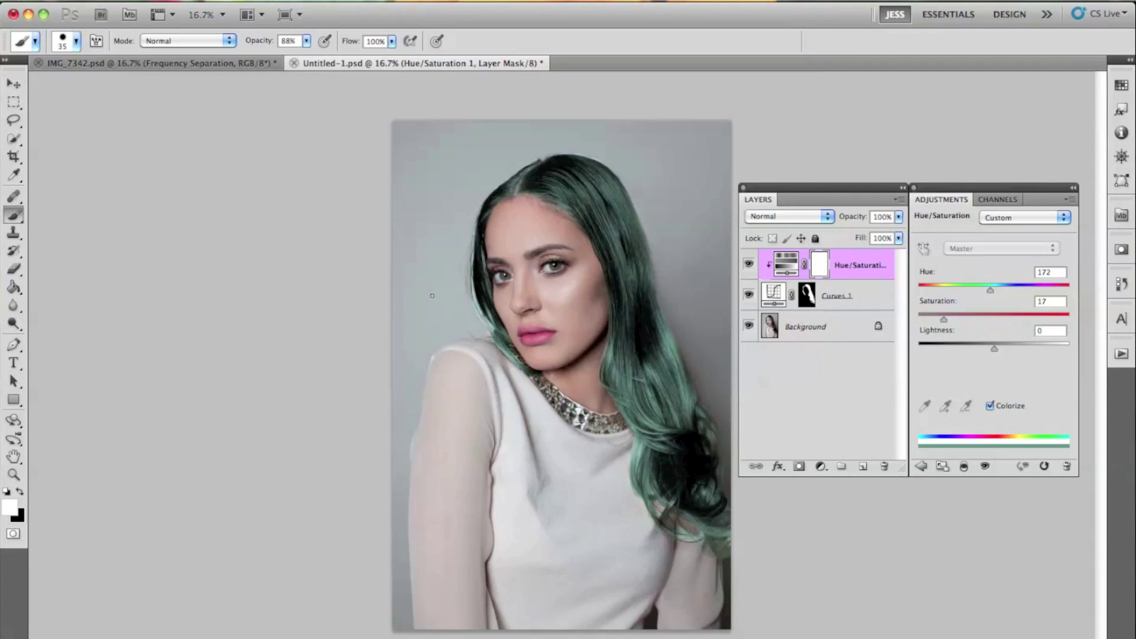
Add a new empty Layer 1 at the top of the layer stack
{"action": "left_click", "coordinate": [269, 3]}
{"action": "mouse_move", "coordinate": [275, 13]}
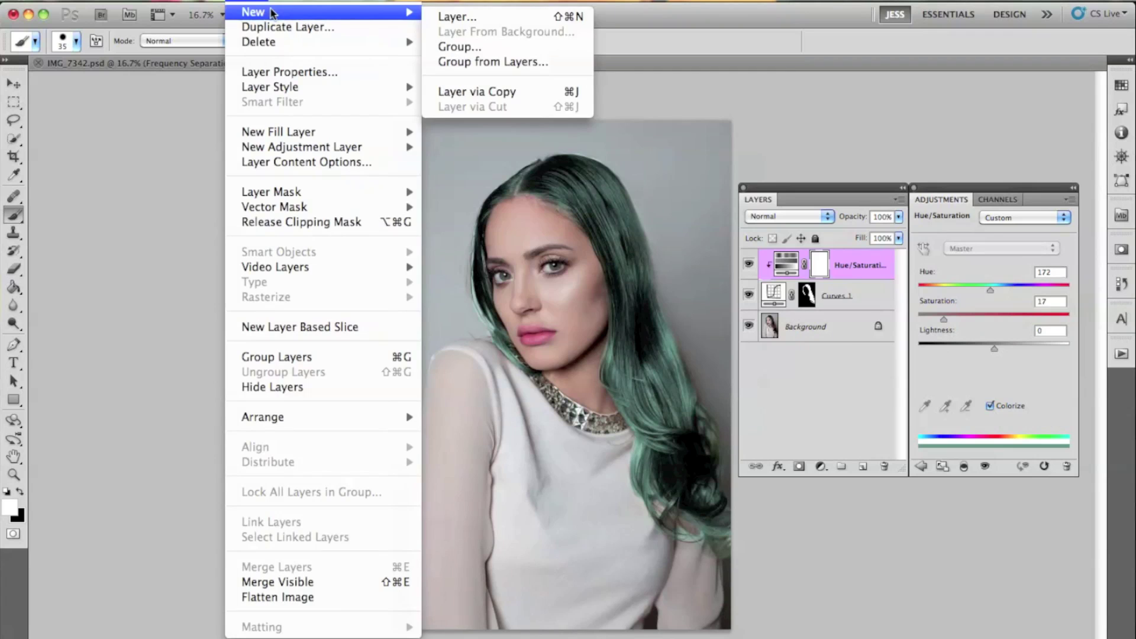
{"action": "left_click", "coordinate": [442, 22]}
{"action": "key", "text": "Return"}
Zoom to 50% on the face and make bright red ed2b0b the brush colour
{"action": "key", "text": "super+plus"}
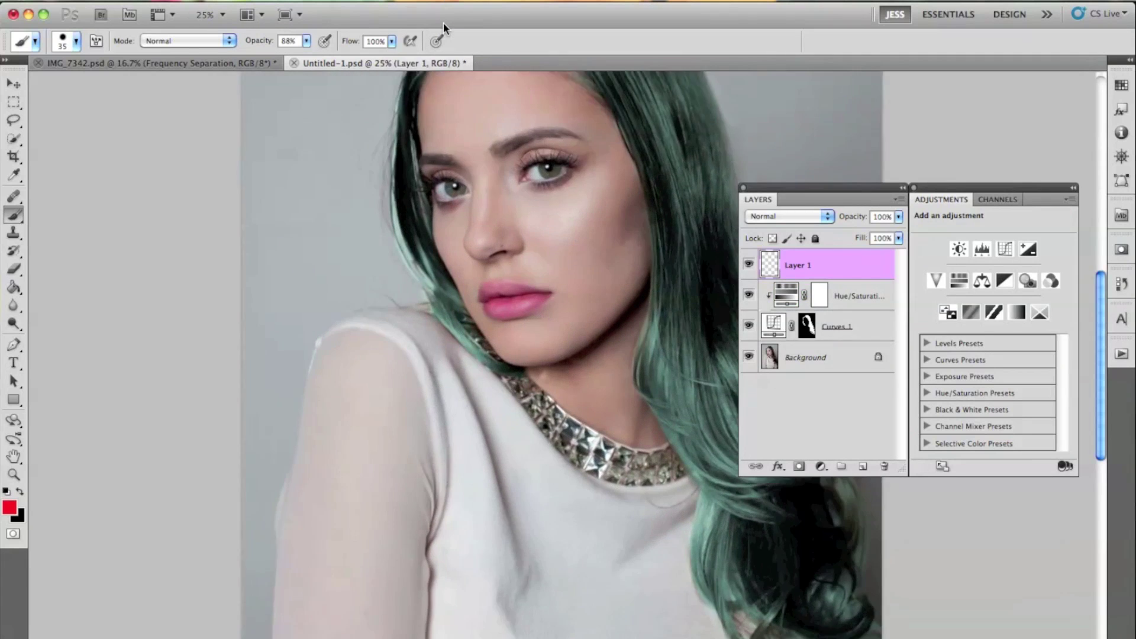
{"action": "key", "text": "super+plus"}
{"action": "scroll", "coordinate": [212, 405], "scroll_direction": "up", "scroll_amount": 5}
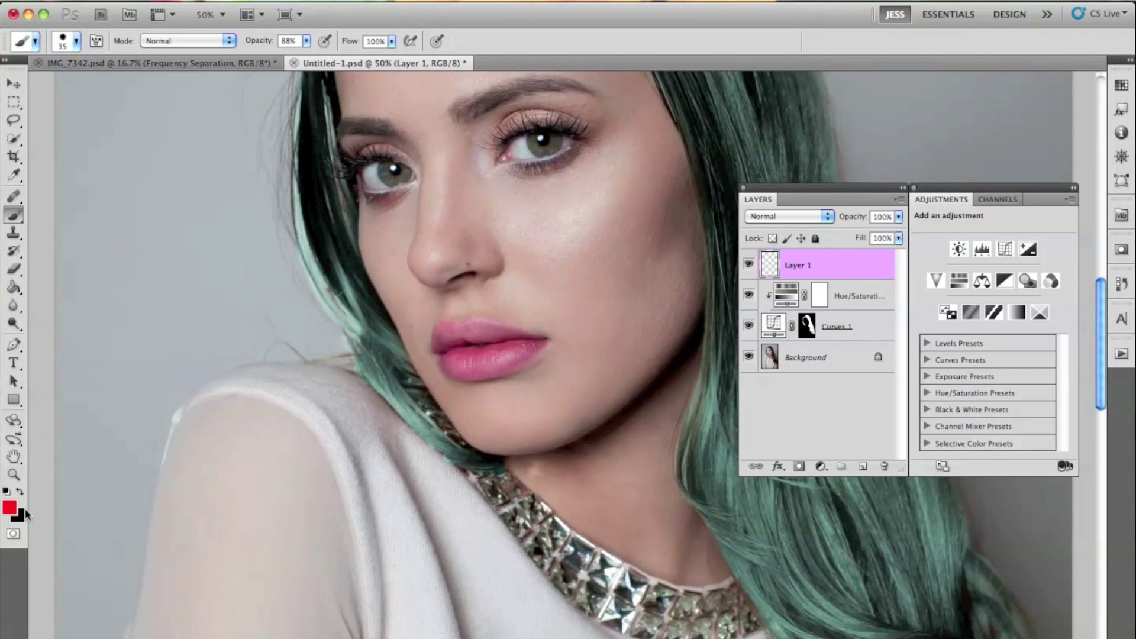
{"action": "left_click", "coordinate": [10, 509]}
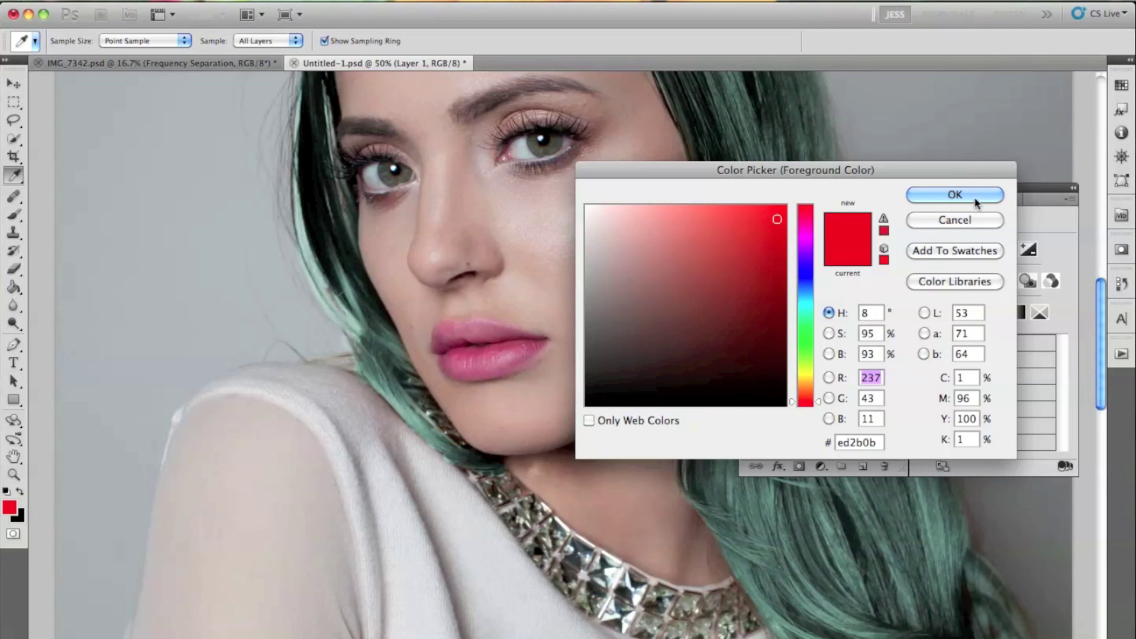
{"action": "left_click", "coordinate": [954, 195]}
{"action": "key", "text": "b"}
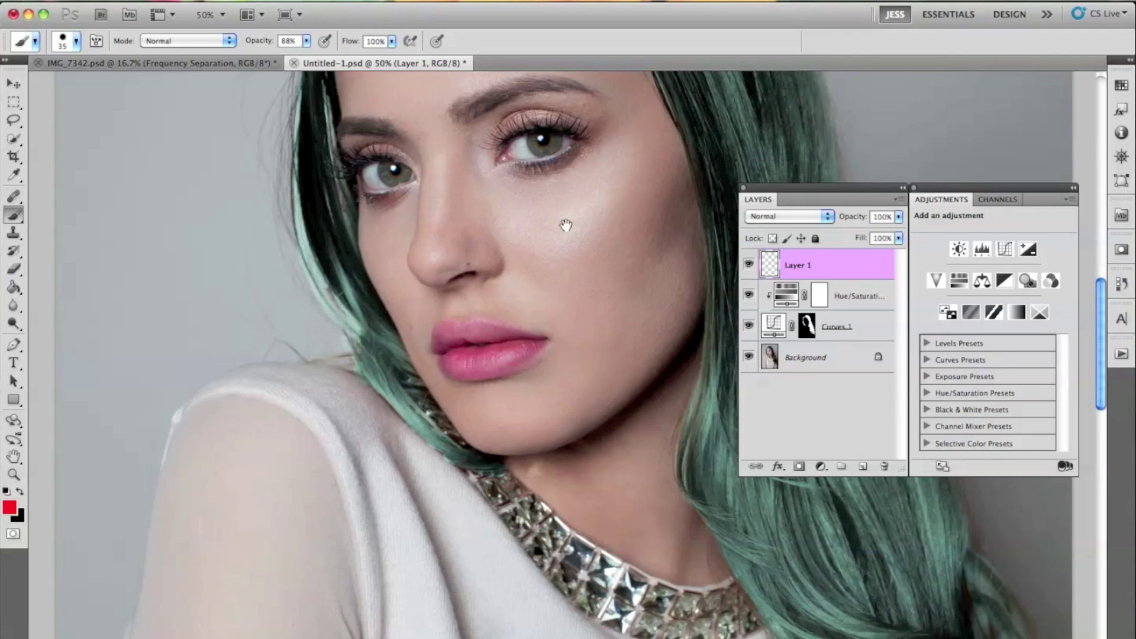
{"action": "left_click_drag", "start_coordinate": [568, 223], "coordinate": [575, 204]}
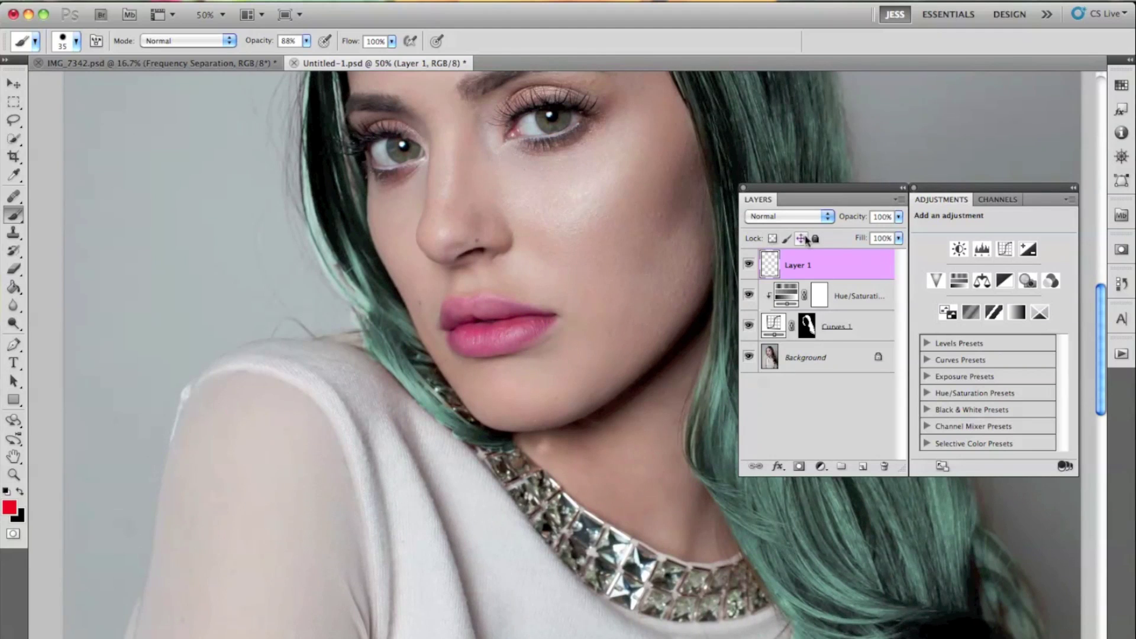
{"action": "left_click", "coordinate": [792, 217]}
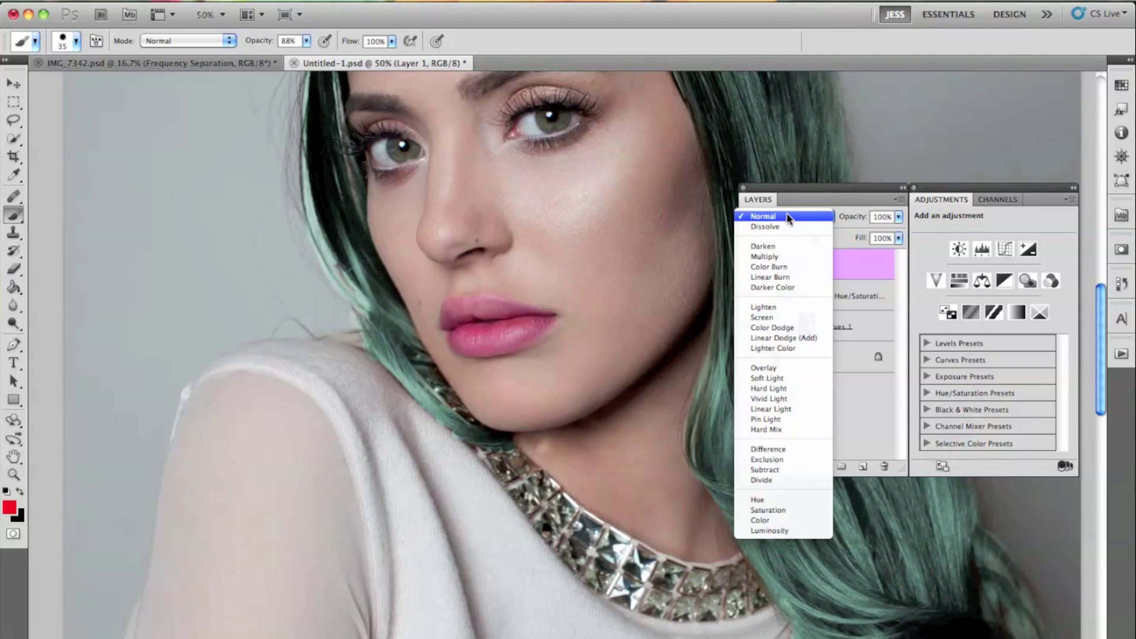
Set Layer 1 to Multiply blending and paint red across the lips
{"action": "left_click", "coordinate": [788, 255]}
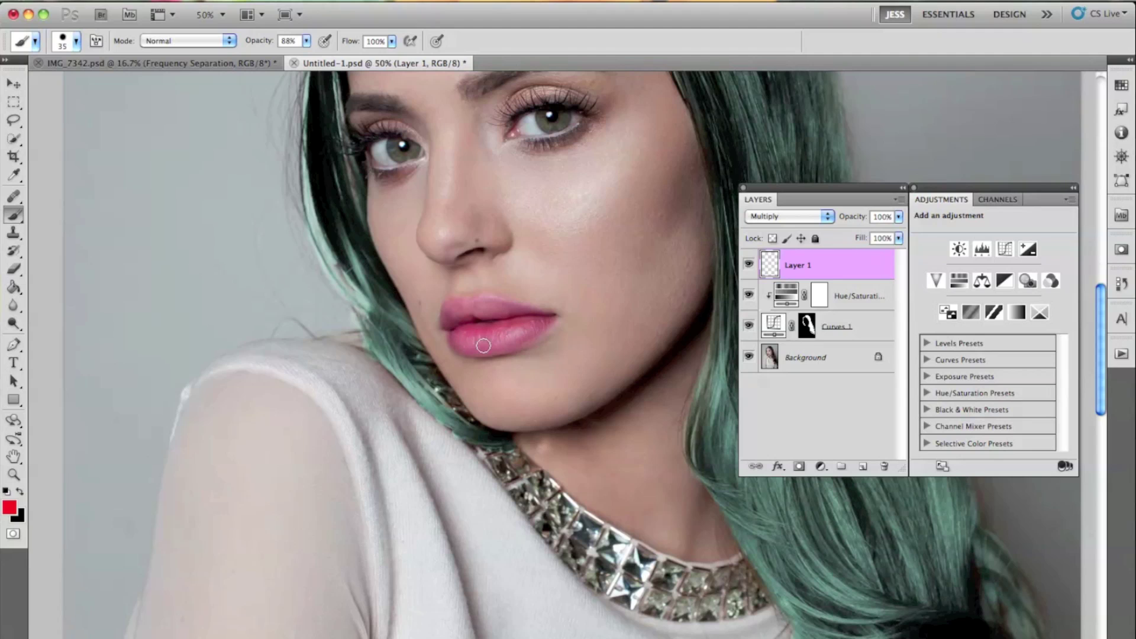
{"action": "mouse_move", "coordinate": [457, 341]}
{"action": "left_mouse_down"}
{"action": "mouse_move", "coordinate": [478, 351]}
{"action": "mouse_move", "coordinate": [456, 345]}
{"action": "mouse_move", "coordinate": [506, 344]}
{"action": "mouse_move", "coordinate": [453, 352]}
{"action": "mouse_move", "coordinate": [515, 346]}
{"action": "left_mouse_up"}
{"action": "key", "text": "super+equal"}
{"action": "key", "text": "super+z"}
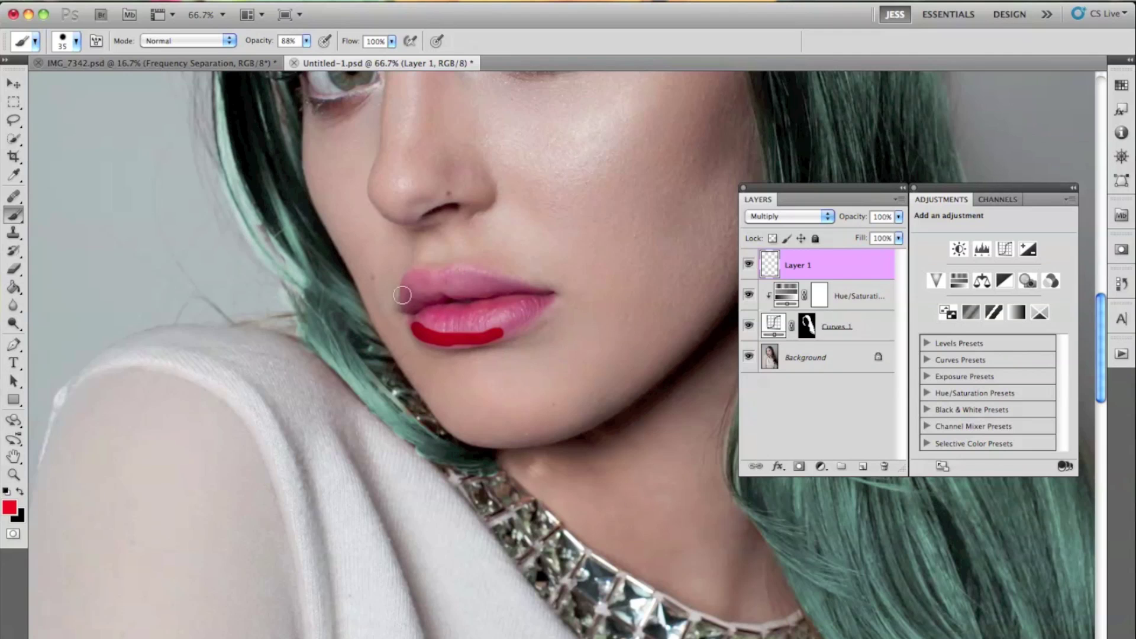
{"action": "mouse_move", "coordinate": [413, 309]}
{"action": "left_mouse_down"}
{"action": "mouse_move", "coordinate": [416, 274]}
{"action": "mouse_move", "coordinate": [408, 285]}
{"action": "mouse_move", "coordinate": [471, 273]}
{"action": "mouse_move", "coordinate": [518, 296]}
{"action": "mouse_move", "coordinate": [470, 277]}
{"action": "mouse_move", "coordinate": [541, 290]}
{"action": "mouse_move", "coordinate": [505, 327]}
{"action": "mouse_move", "coordinate": [520, 325]}
{"action": "mouse_move", "coordinate": [429, 334]}
{"action": "mouse_move", "coordinate": [513, 307]}
{"action": "mouse_move", "coordinate": [428, 315]}
{"action": "mouse_move", "coordinate": [455, 331]}
{"action": "mouse_move", "coordinate": [414, 288]}
{"action": "mouse_move", "coordinate": [491, 296]}
{"action": "left_mouse_up"}
Clean the lip edges by alternating a smaller brush and eraser, then zoom out to the whole photo
{"action": "key", "text": "bracketleft"}
{"action": "key", "text": "bracketleft"}
{"action": "key", "text": "bracketleft"}
{"action": "key", "text": "super+equal"}
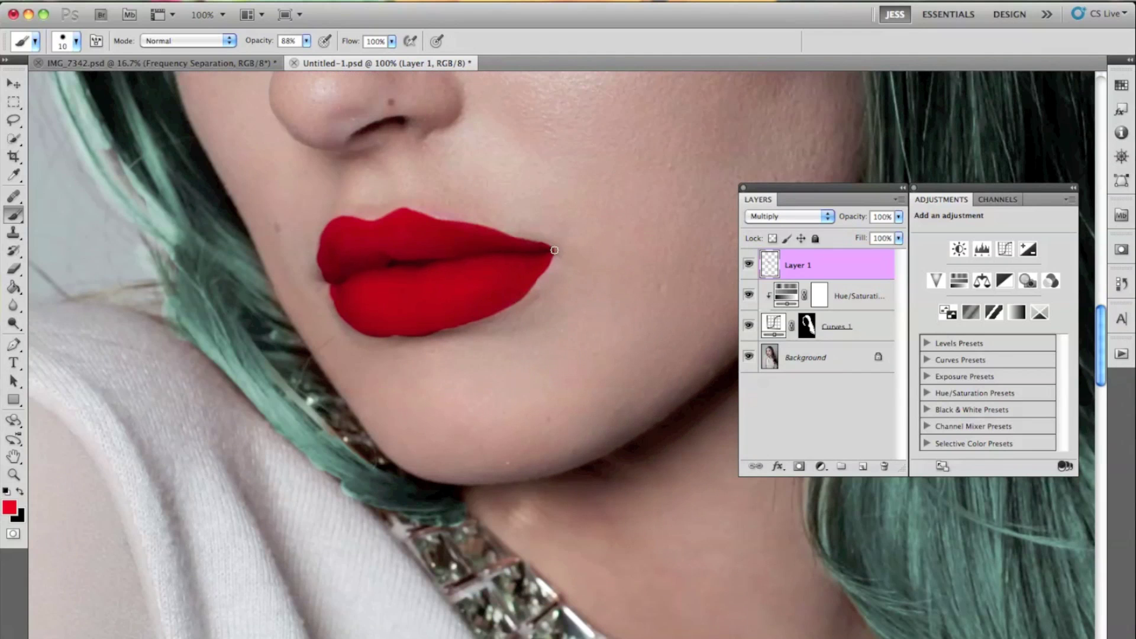
{"action": "key", "text": "x"}
{"action": "key", "text": "e"}
{"action": "key", "text": "bracketleft"}
{"action": "key", "text": "bracketleft"}
{"action": "key", "text": "bracketleft"}
{"action": "key", "text": "bracketleft"}
{"action": "key", "text": "bracketleft"}
{"action": "key", "text": "b"}
{"action": "key", "text": "x"}
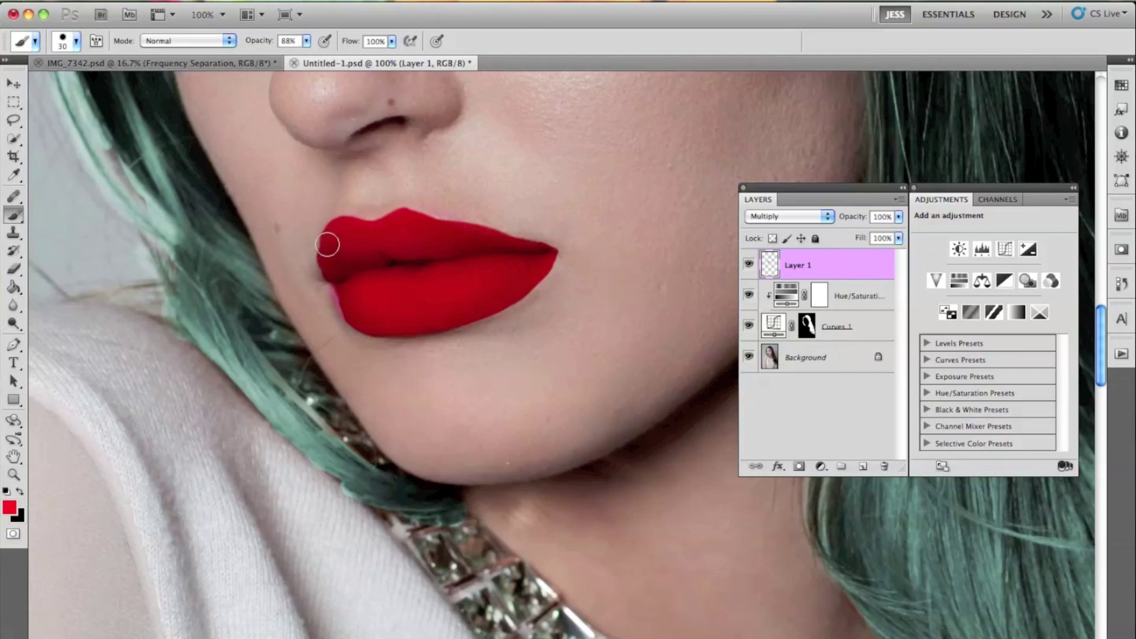
{"action": "key", "text": "e"}
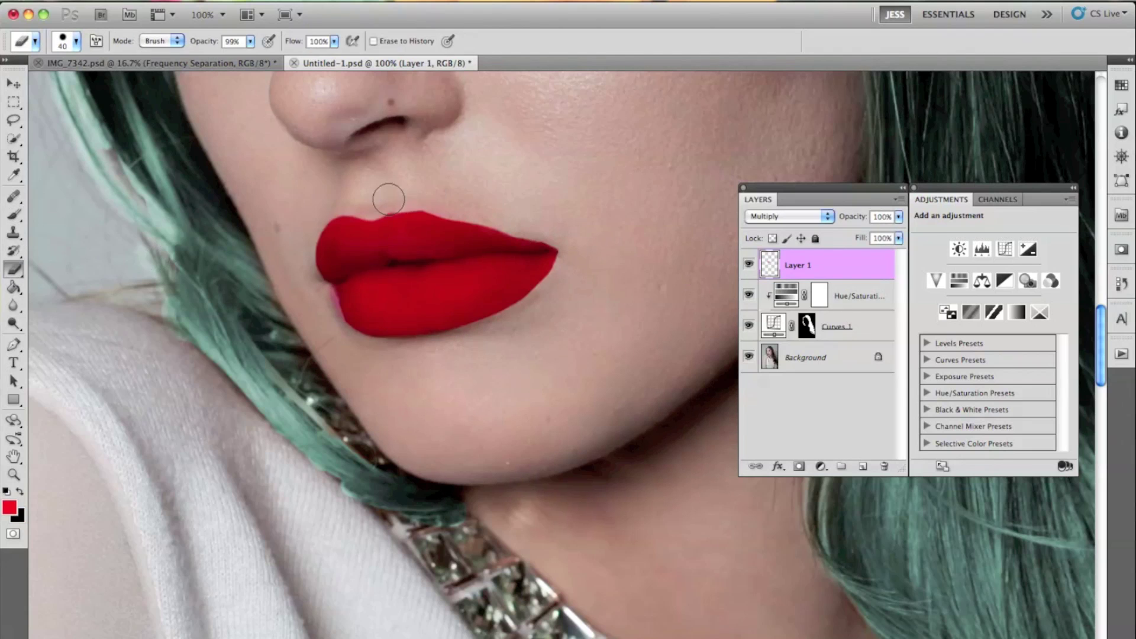
{"action": "key", "text": "b"}
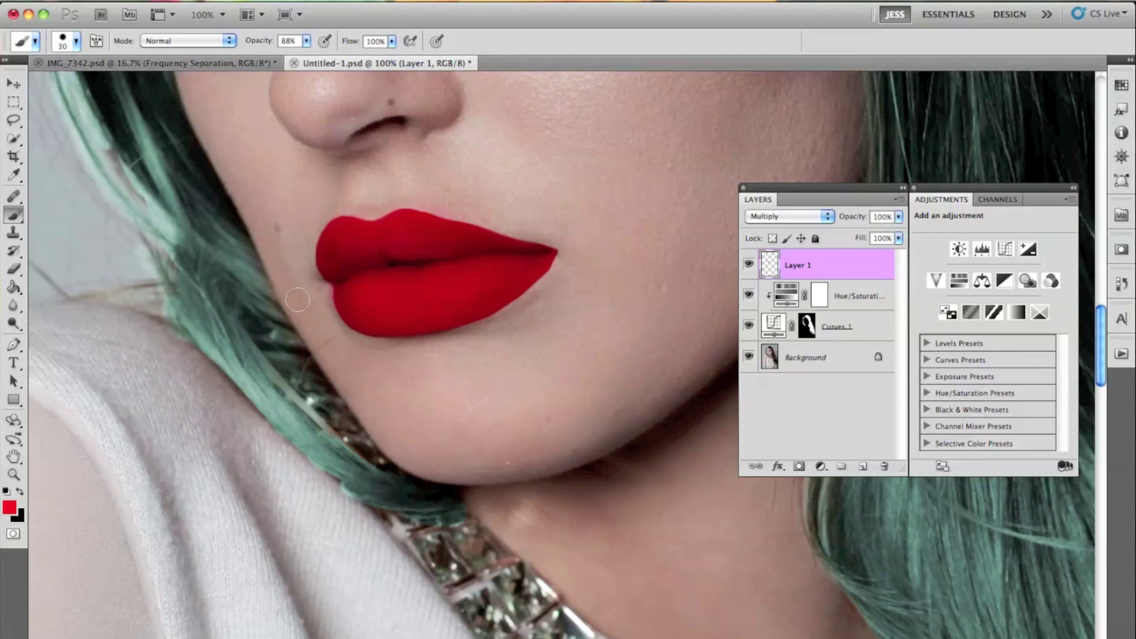
{"action": "key", "text": "e"}
{"action": "key", "text": "super+minus"}
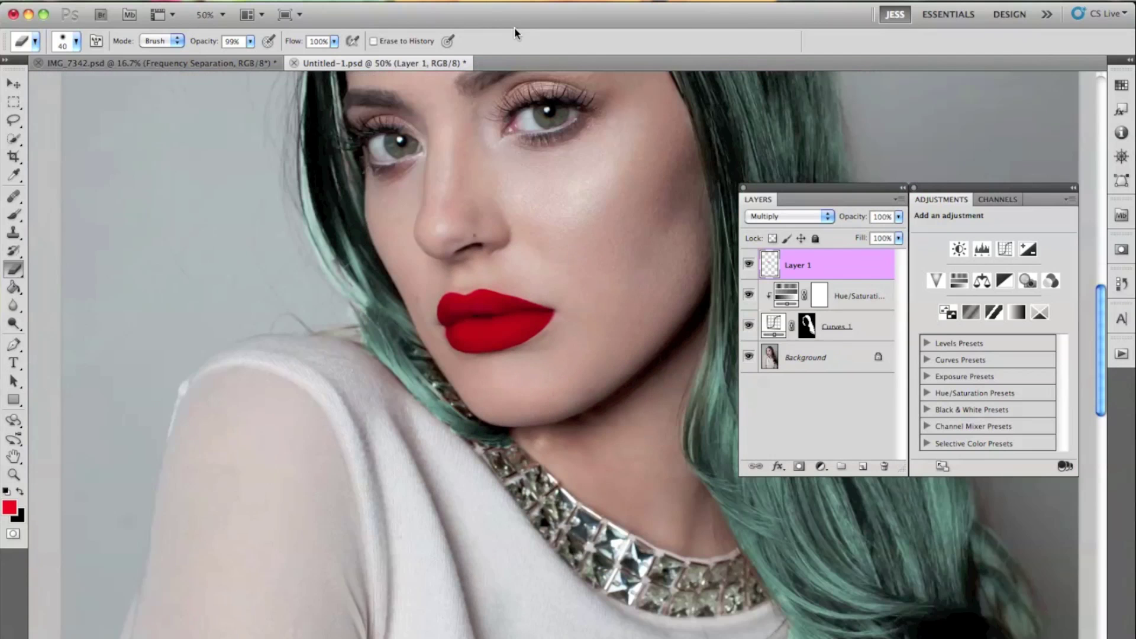
{"action": "key", "text": "super+minus"}
{"action": "key", "text": "super+minus"}
{"action": "key", "text": "super+minus"}
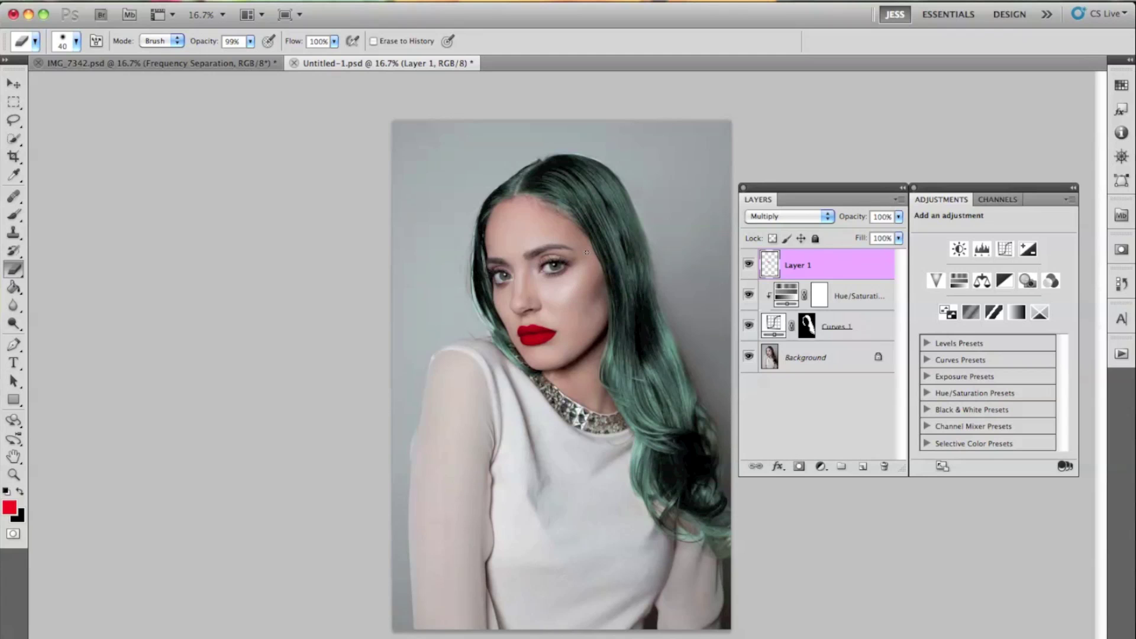
Add a Curves 2 adjustment layer clipped to Layer 1
{"action": "left_click", "coordinate": [258, 2]}
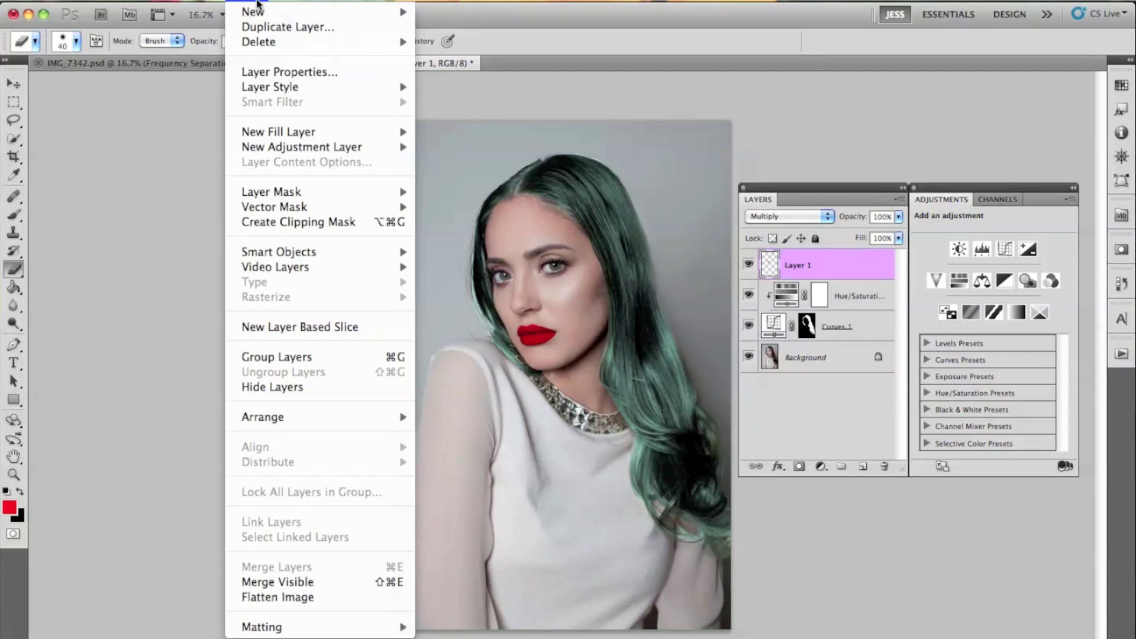
{"action": "mouse_move", "coordinate": [355, 146]}
{"action": "left_click", "coordinate": [452, 174]}
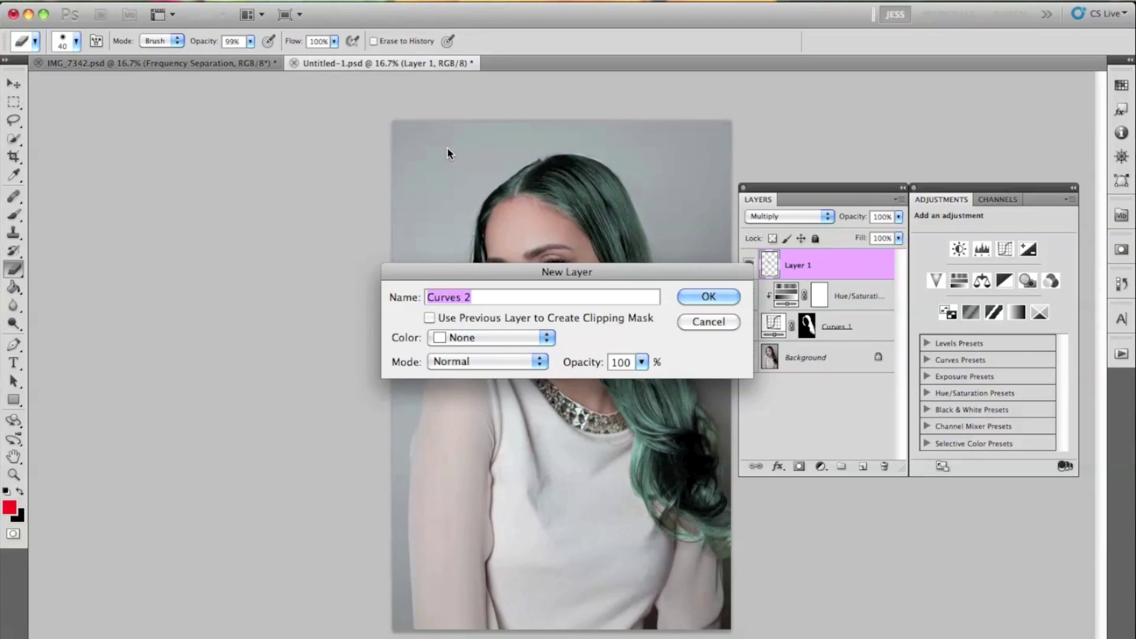
{"action": "key", "text": "Return"}
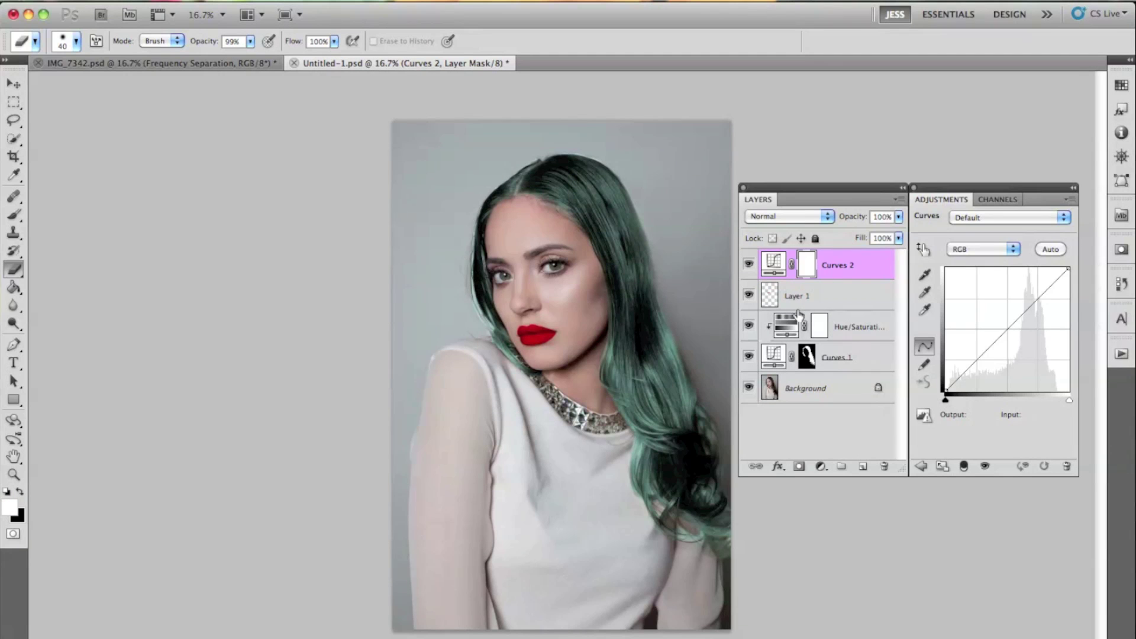
{"action": "left_click", "coordinate": [779, 280], "text": "alt"}
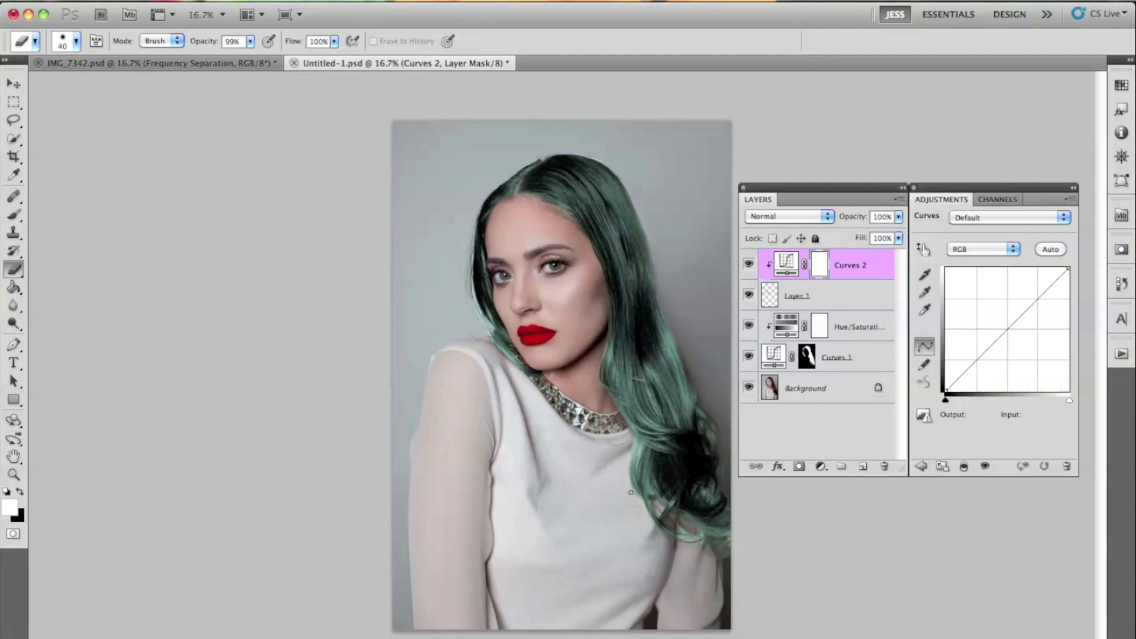
Bend the RGB curve to darken the lips and fade shadows, with a point at input 89, output 48
{"action": "left_click_drag", "start_coordinate": [970, 368], "coordinate": [994, 362]}
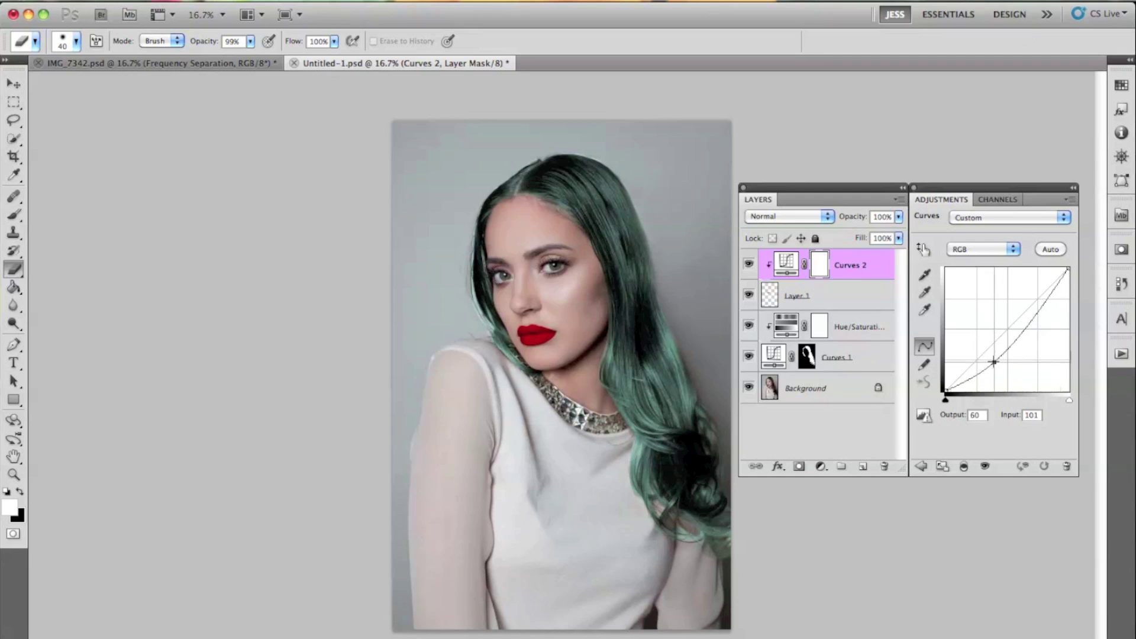
{"action": "mouse_move", "coordinate": [1037, 314]}
{"action": "left_mouse_down"}
{"action": "mouse_move", "coordinate": [1043, 378]}
{"action": "mouse_move", "coordinate": [1039, 318]}
{"action": "left_mouse_up"}
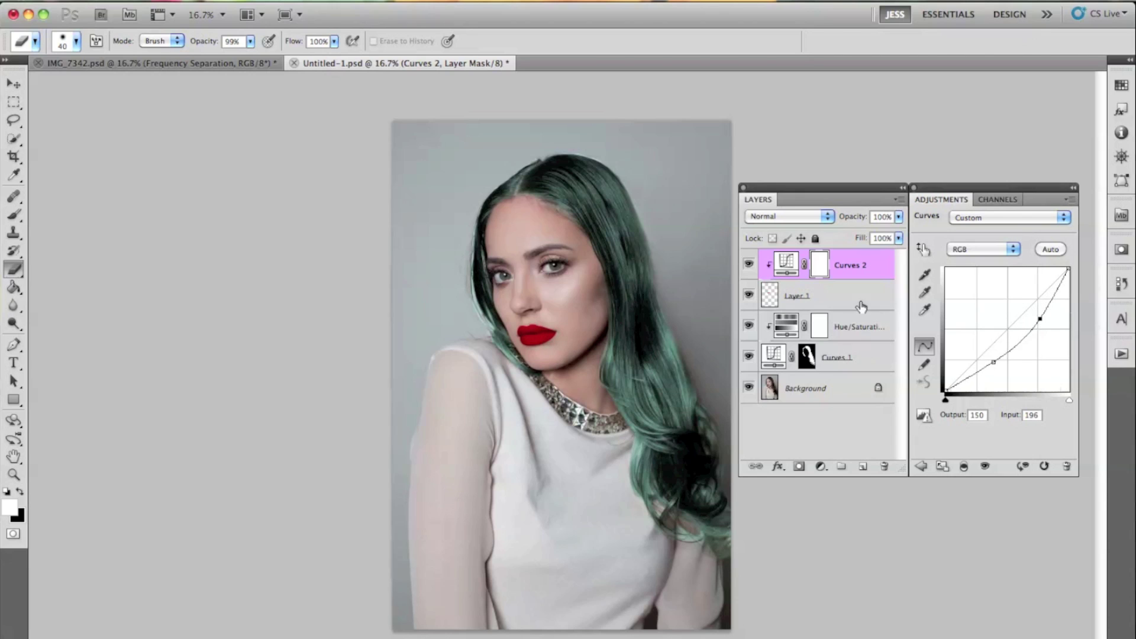
{"action": "left_click", "coordinate": [748, 266]}
{"action": "left_click", "coordinate": [748, 266]}
{"action": "mouse_move", "coordinate": [945, 392]}
{"action": "left_mouse_down"}
{"action": "mouse_move", "coordinate": [920, 300]}
{"action": "mouse_move", "coordinate": [929, 396]}
{"action": "left_mouse_up"}
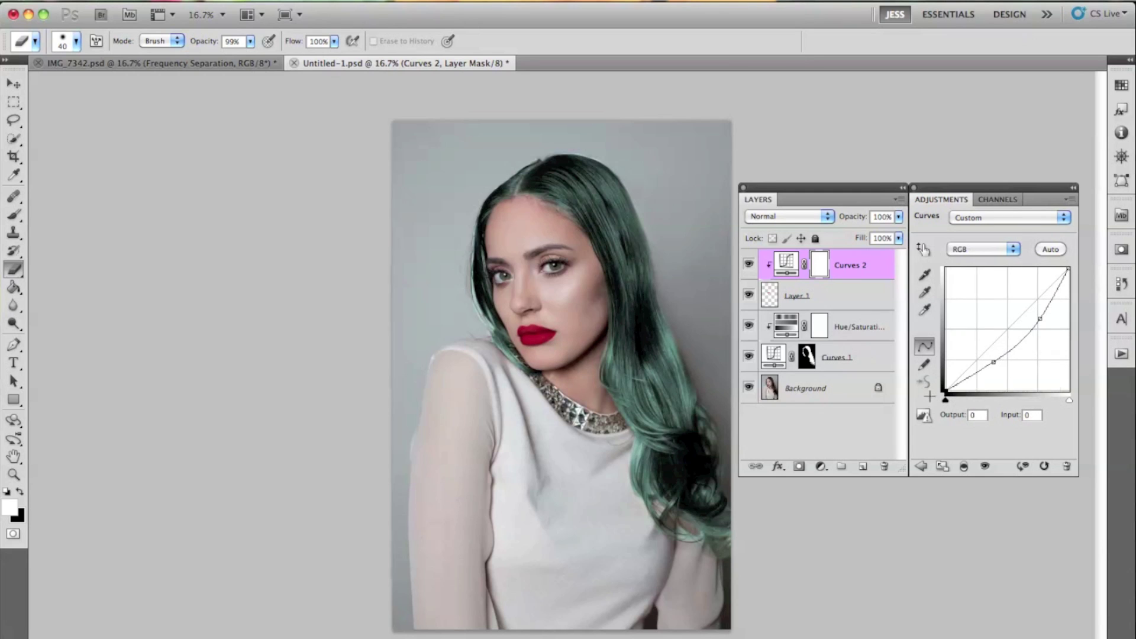
{"action": "left_click", "coordinate": [991, 362]}
{"action": "left_click_drag", "start_coordinate": [992, 362], "coordinate": [986, 368]}
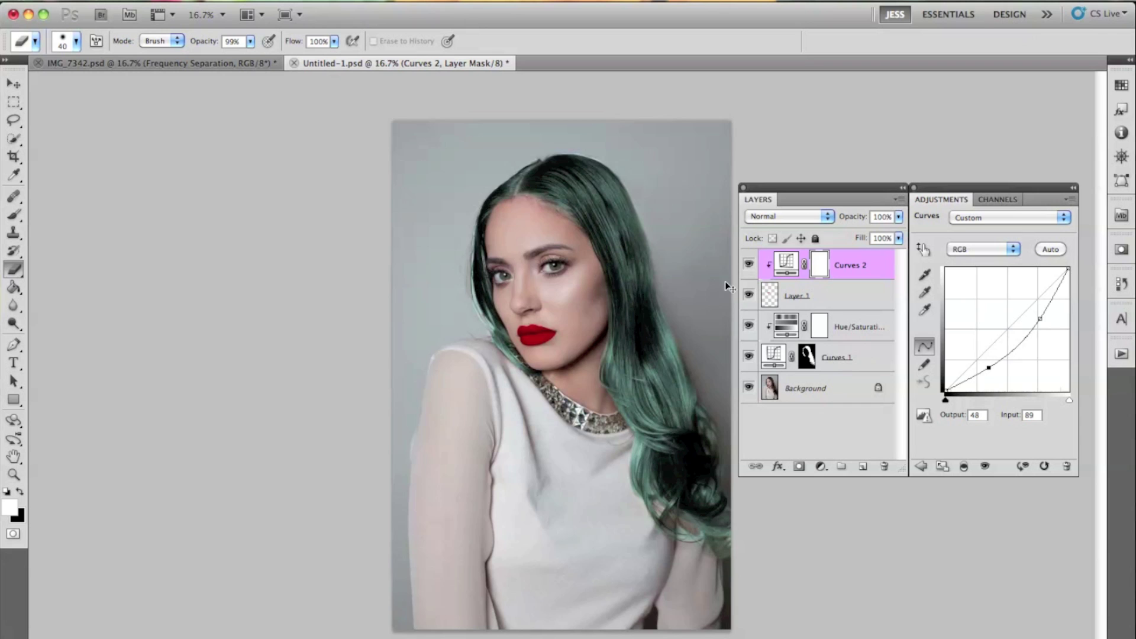
{"action": "key", "text": "super+plus"}
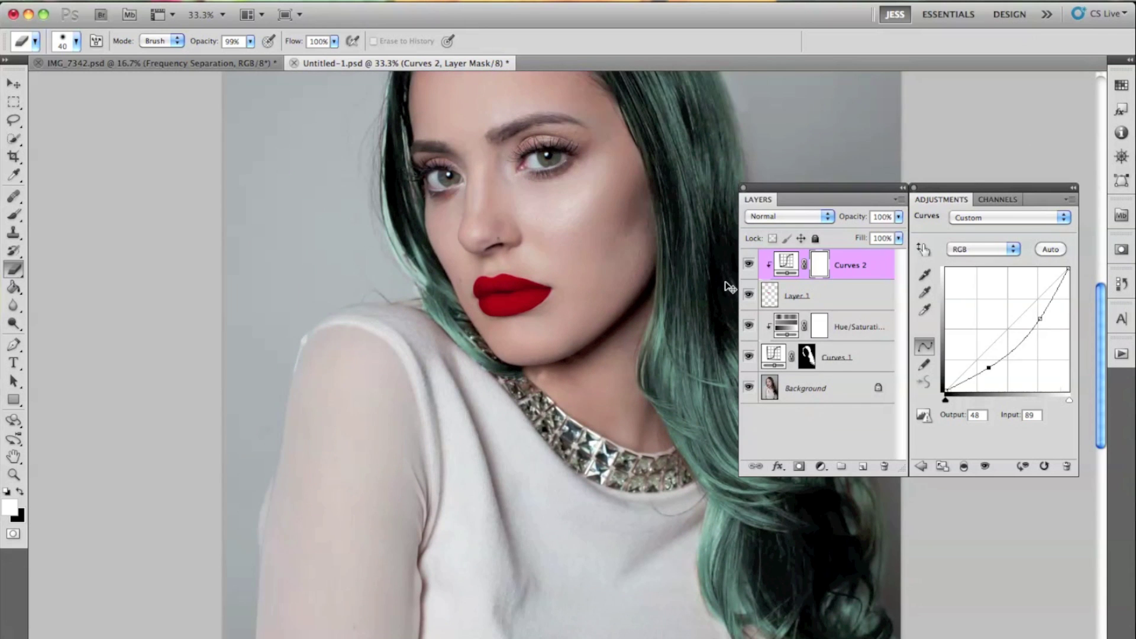
{"action": "key", "text": "super+shift+n"}
Create a layer named 'darker' in Soft Light mode, with a black 80-pixel brush
{"action": "type", "text": "darker"}
{"action": "key", "text": "Return"}
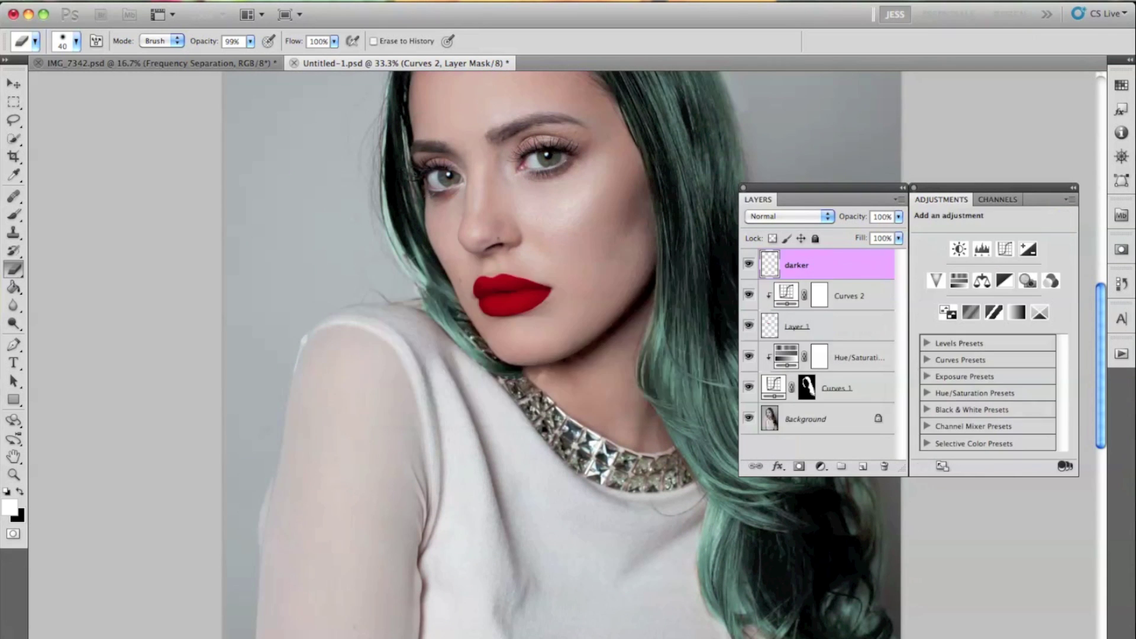
{"action": "left_click", "coordinate": [14, 214]}
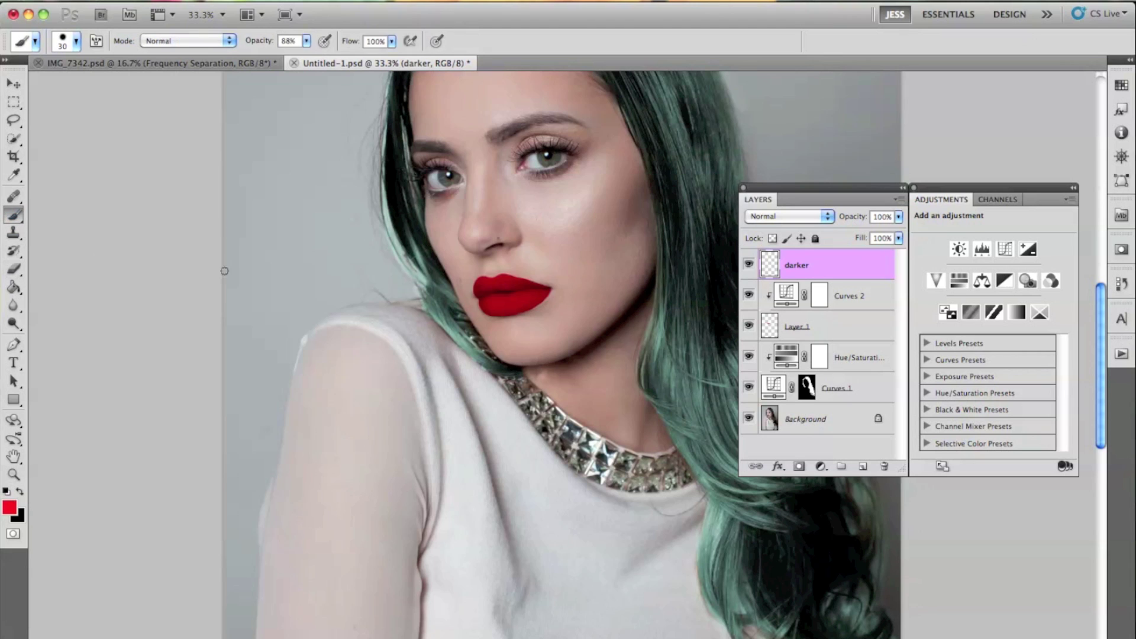
{"action": "key", "text": "x"}
{"action": "key", "text": "bracketright"}
{"action": "key", "text": "bracketright"}
{"action": "key", "text": "bracketright"}
{"action": "key", "text": "bracketright"}
{"action": "left_click", "coordinate": [789, 216]}
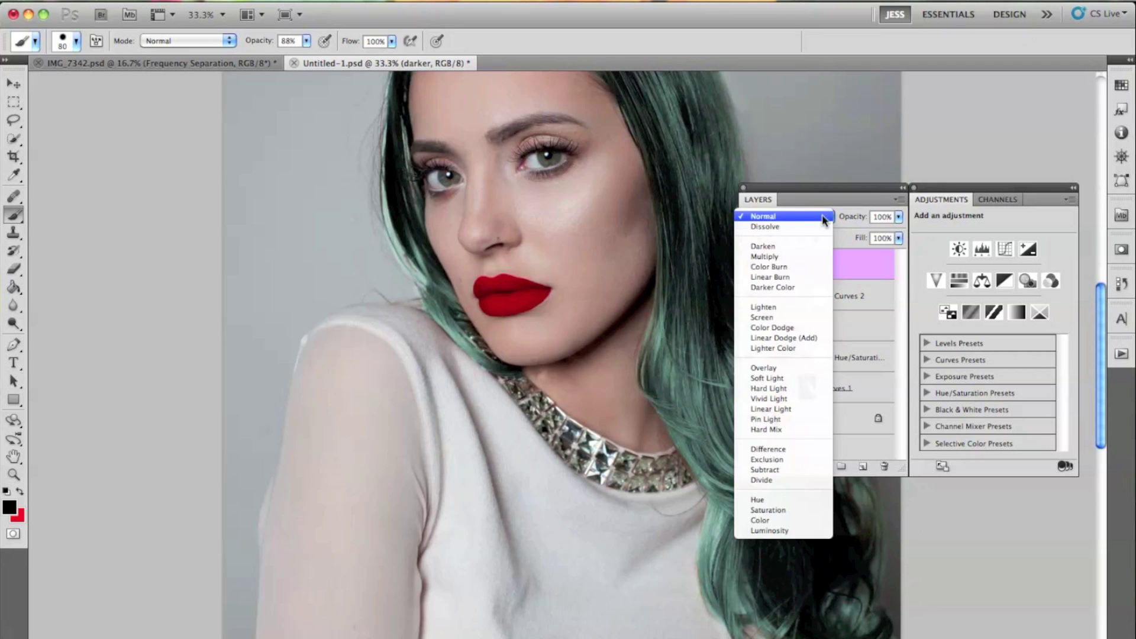
{"action": "left_click", "coordinate": [767, 377]}
Paint soft black shading around the lips with a low-hardness brush at about 11% opacity
{"action": "key", "text": "super+equal"}
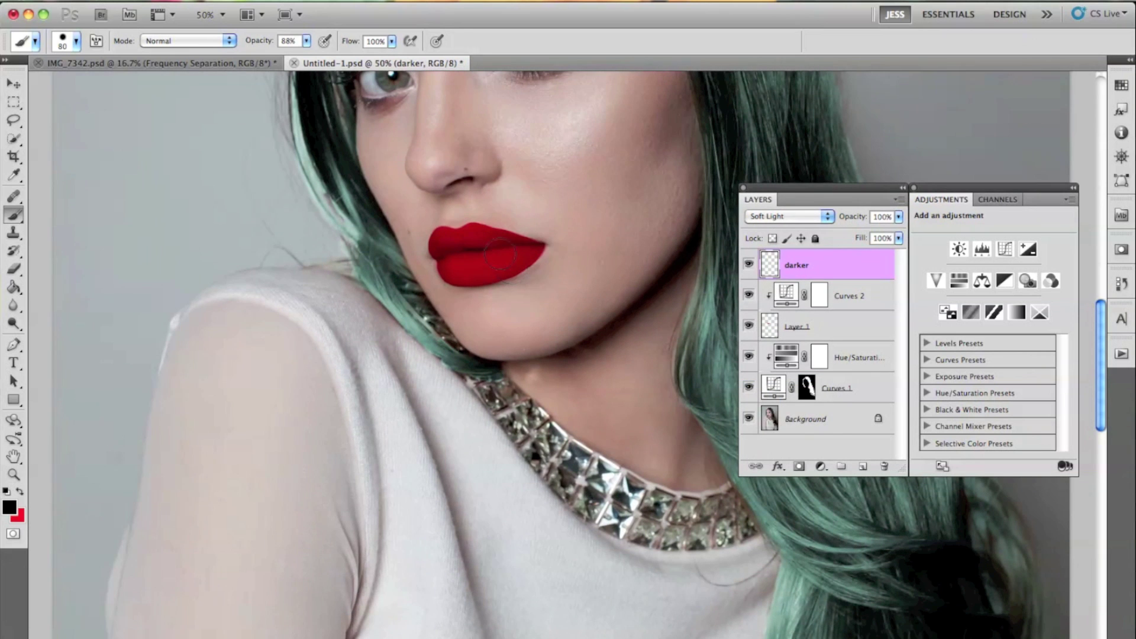
{"action": "left_click", "coordinate": [63, 47]}
{"action": "left_click_drag", "start_coordinate": [70, 118], "coordinate": [55, 119]}
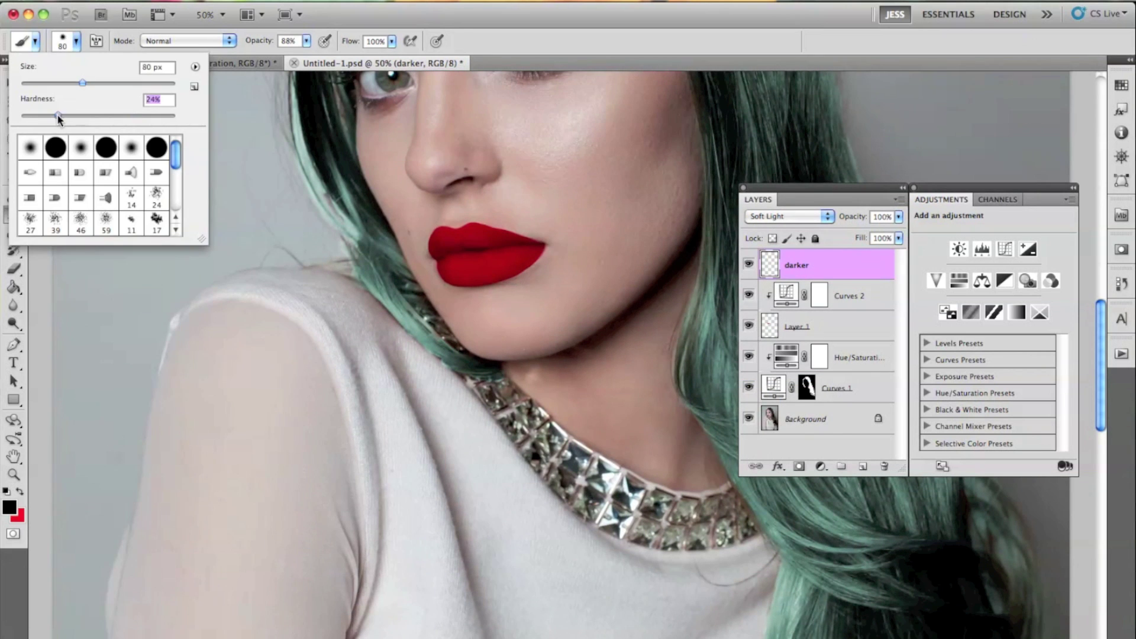
{"action": "key", "text": "Return"}
{"action": "key", "text": "1"}
{"action": "key", "text": "1"}
{"action": "key", "text": "1"}
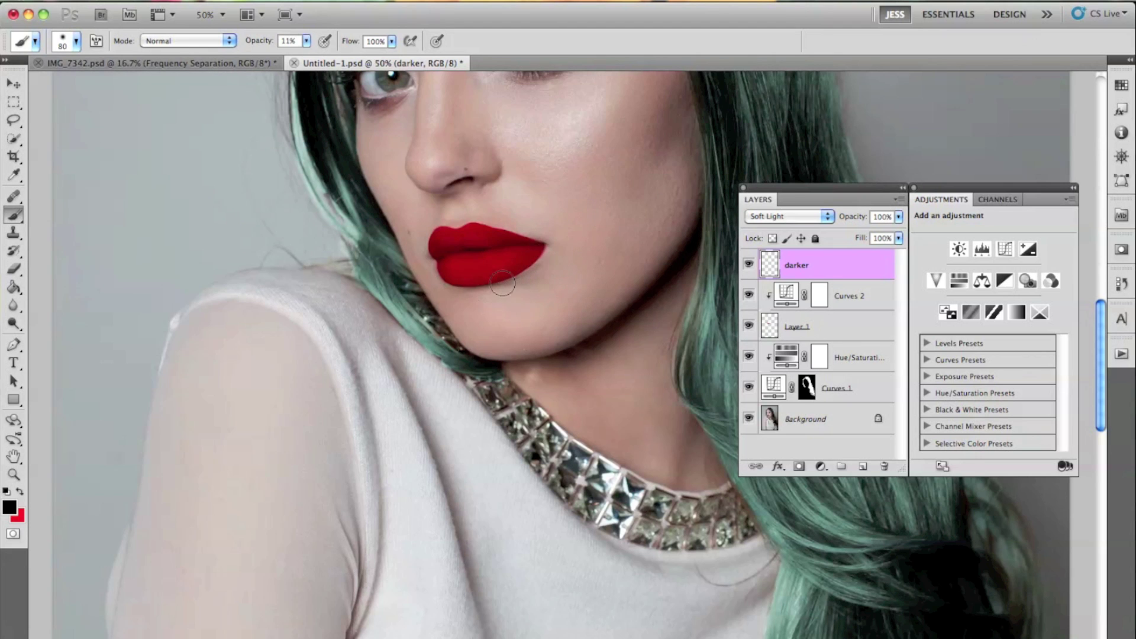
{"action": "key", "text": "super+plus"}
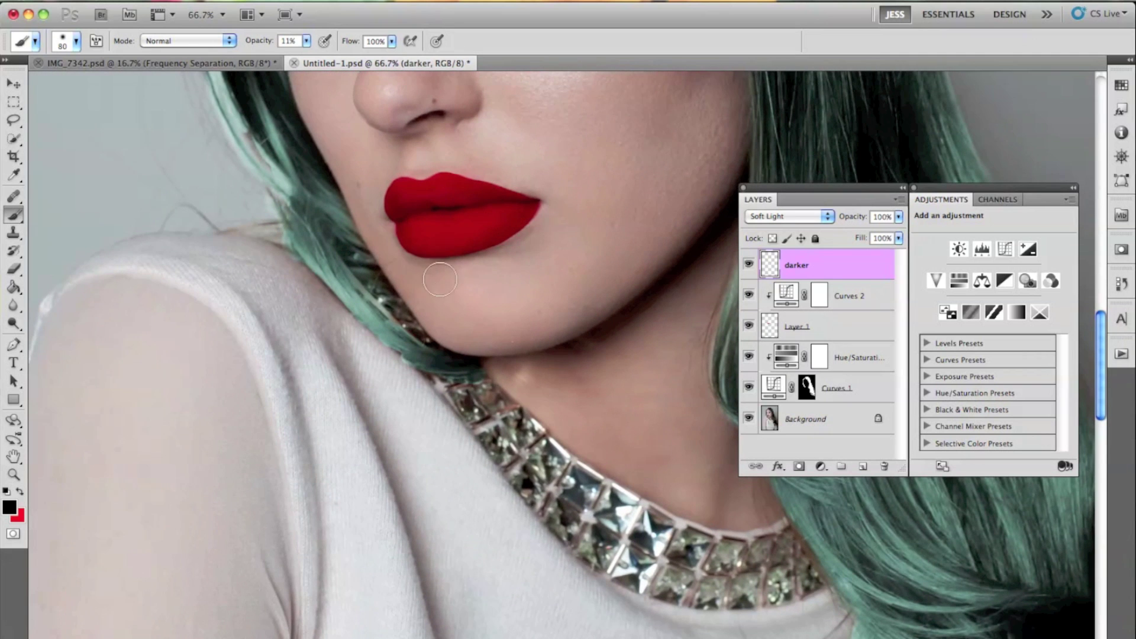
{"action": "mouse_move", "coordinate": [406, 242]}
{"action": "left_mouse_down"}
{"action": "mouse_move", "coordinate": [450, 256]}
{"action": "mouse_move", "coordinate": [403, 249]}
{"action": "mouse_move", "coordinate": [515, 223]}
{"action": "left_mouse_up"}
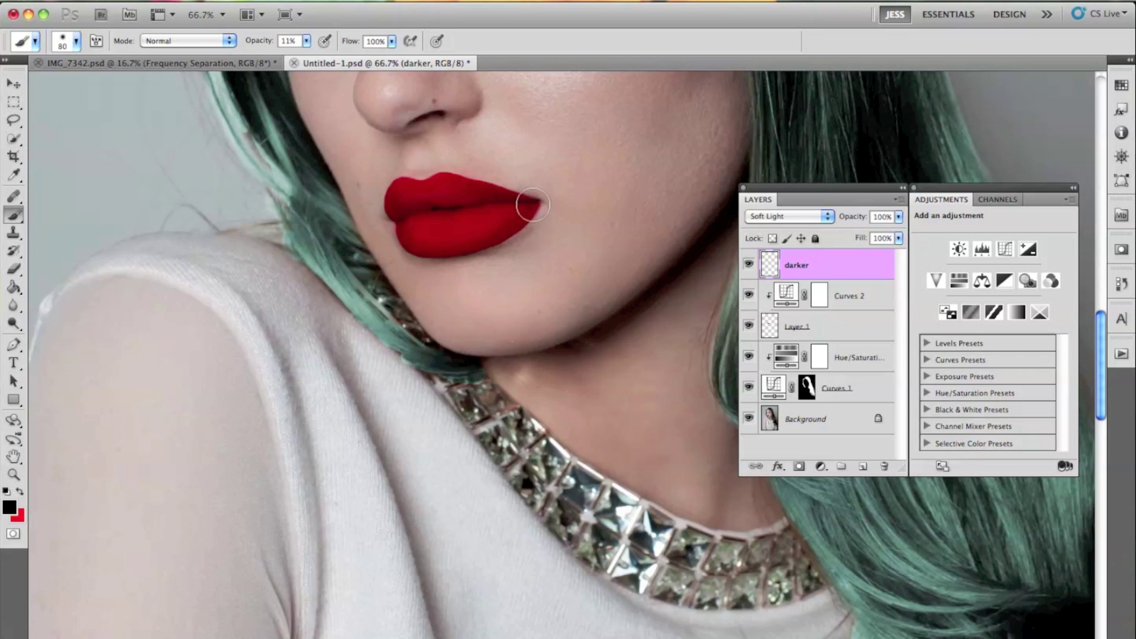
{"action": "mouse_move", "coordinate": [459, 182]}
{"action": "left_mouse_down"}
{"action": "mouse_move", "coordinate": [519, 209]}
{"action": "mouse_move", "coordinate": [536, 199]}
{"action": "mouse_move", "coordinate": [412, 160]}
{"action": "mouse_move", "coordinate": [466, 191]}
{"action": "mouse_move", "coordinate": [443, 181]}
{"action": "mouse_move", "coordinate": [411, 204]}
{"action": "mouse_move", "coordinate": [422, 184]}
{"action": "mouse_move", "coordinate": [389, 191]}
{"action": "mouse_move", "coordinate": [403, 225]}
{"action": "mouse_move", "coordinate": [408, 194]}
{"action": "mouse_move", "coordinate": [406, 241]}
{"action": "mouse_move", "coordinate": [435, 218]}
{"action": "mouse_move", "coordinate": [448, 228]}
{"action": "mouse_move", "coordinate": [482, 195]}
{"action": "mouse_move", "coordinate": [573, 215]}
{"action": "mouse_move", "coordinate": [448, 235]}
{"action": "mouse_move", "coordinate": [433, 210]}
{"action": "mouse_move", "coordinate": [551, 220]}
{"action": "mouse_move", "coordinate": [519, 243]}
{"action": "mouse_move", "coordinate": [443, 249]}
{"action": "mouse_move", "coordinate": [445, 219]}
{"action": "mouse_move", "coordinate": [469, 189]}
{"action": "mouse_move", "coordinate": [392, 234]}
{"action": "mouse_move", "coordinate": [452, 224]}
{"action": "mouse_move", "coordinate": [429, 214]}
{"action": "mouse_move", "coordinate": [427, 200]}
{"action": "mouse_move", "coordinate": [455, 233]}
{"action": "mouse_move", "coordinate": [420, 230]}
{"action": "mouse_move", "coordinate": [407, 216]}
{"action": "mouse_move", "coordinate": [458, 195]}
{"action": "mouse_move", "coordinate": [421, 283]}
{"action": "mouse_move", "coordinate": [532, 207]}
{"action": "mouse_move", "coordinate": [447, 275]}
{"action": "mouse_move", "coordinate": [515, 208]}
{"action": "mouse_move", "coordinate": [493, 198]}
{"action": "mouse_move", "coordinate": [451, 248]}
{"action": "left_mouse_up"}
Lower the darker layer's opacity to 44%
{"action": "key", "text": "x"}
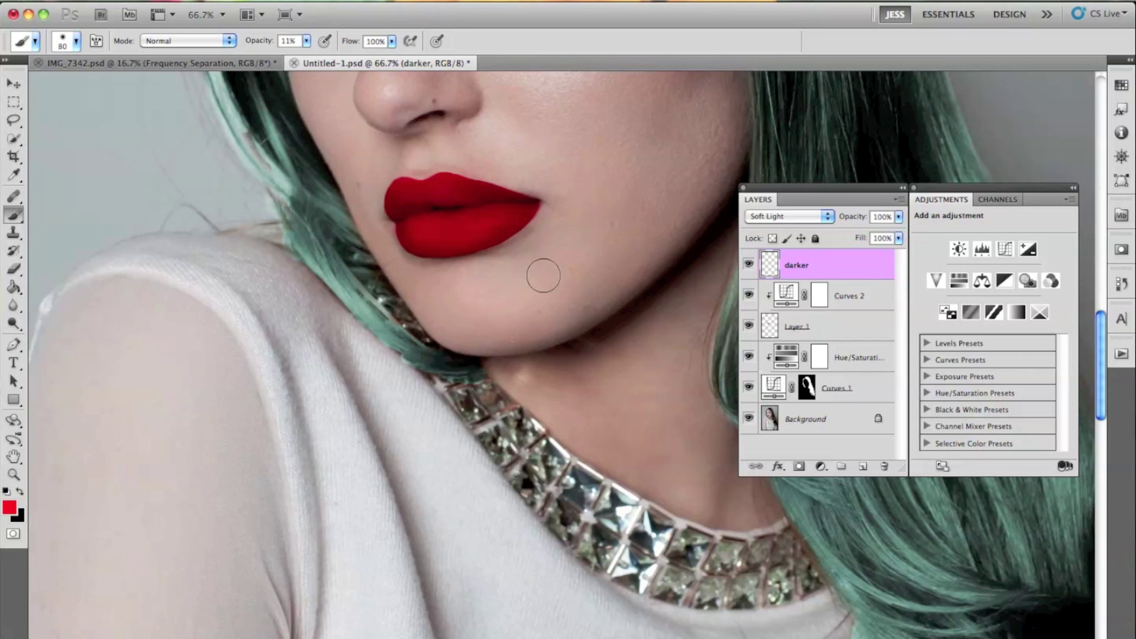
{"action": "key", "text": "super+minus"}
{"action": "key", "text": "super+minus"}
{"action": "key", "text": "super+minus"}
{"action": "key", "text": "super+minus"}
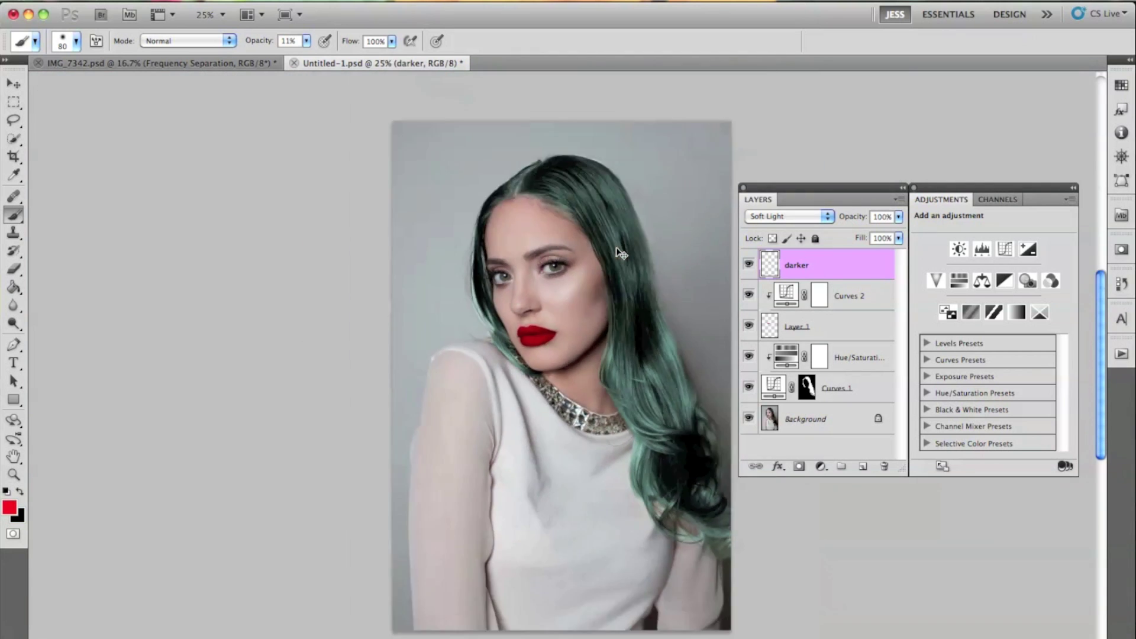
{"action": "left_click_drag", "start_coordinate": [862, 217], "coordinate": [795, 217]}
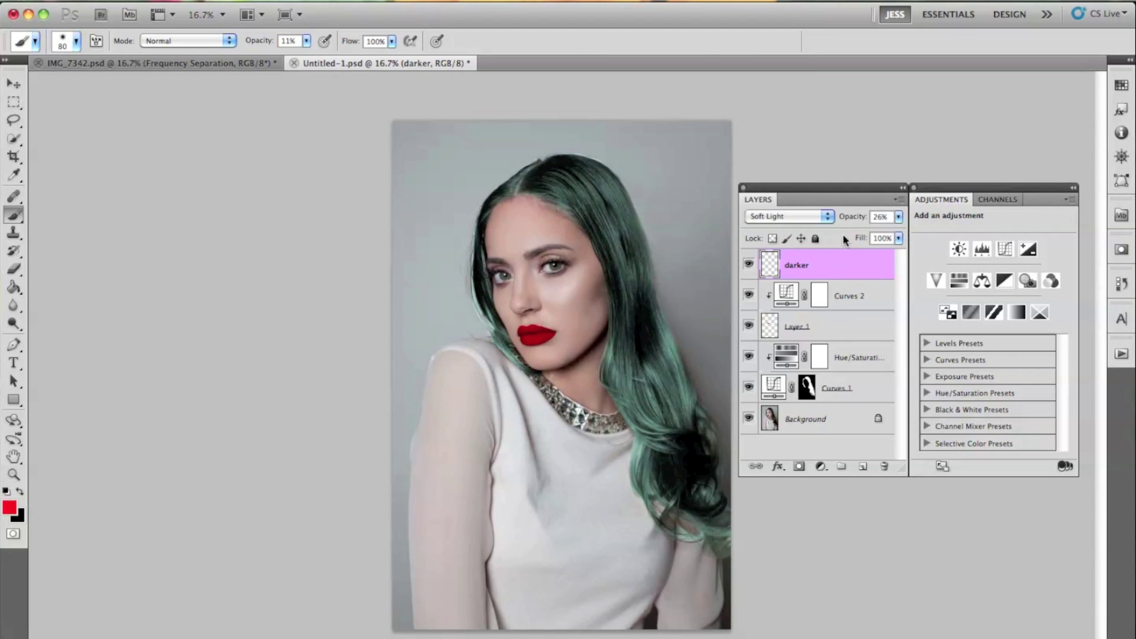
{"action": "left_click_drag", "start_coordinate": [858, 222], "coordinate": [856, 222]}
{"action": "key", "text": "super+equal"}
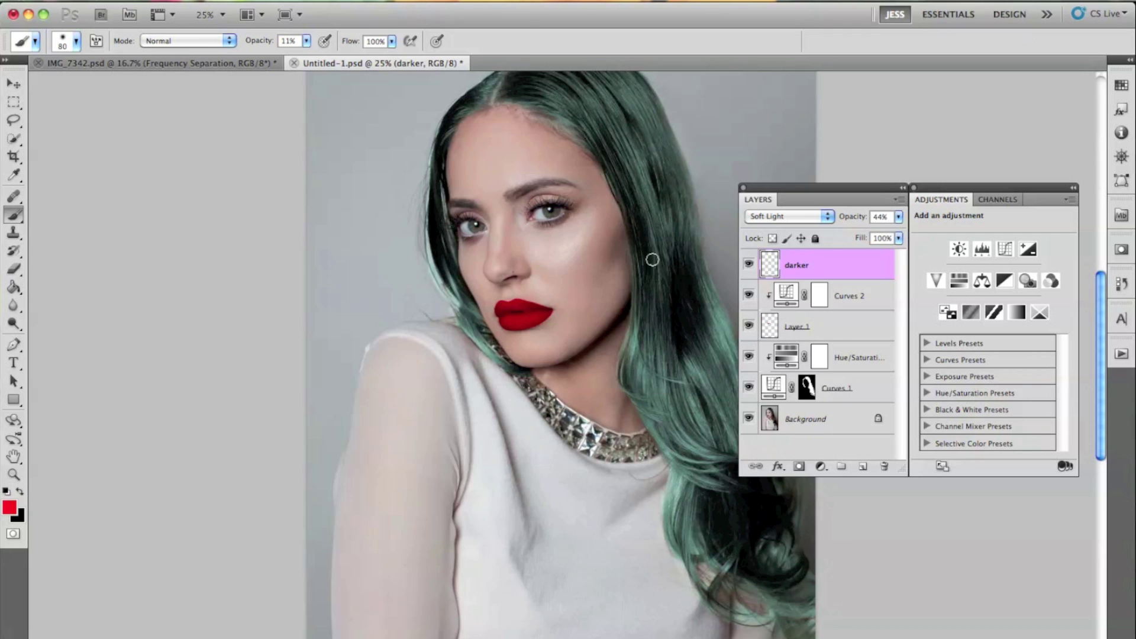
Create a new layer named 'eyes'
{"action": "key", "text": "super+shift+n"}
{"action": "type", "text": "eyes"}
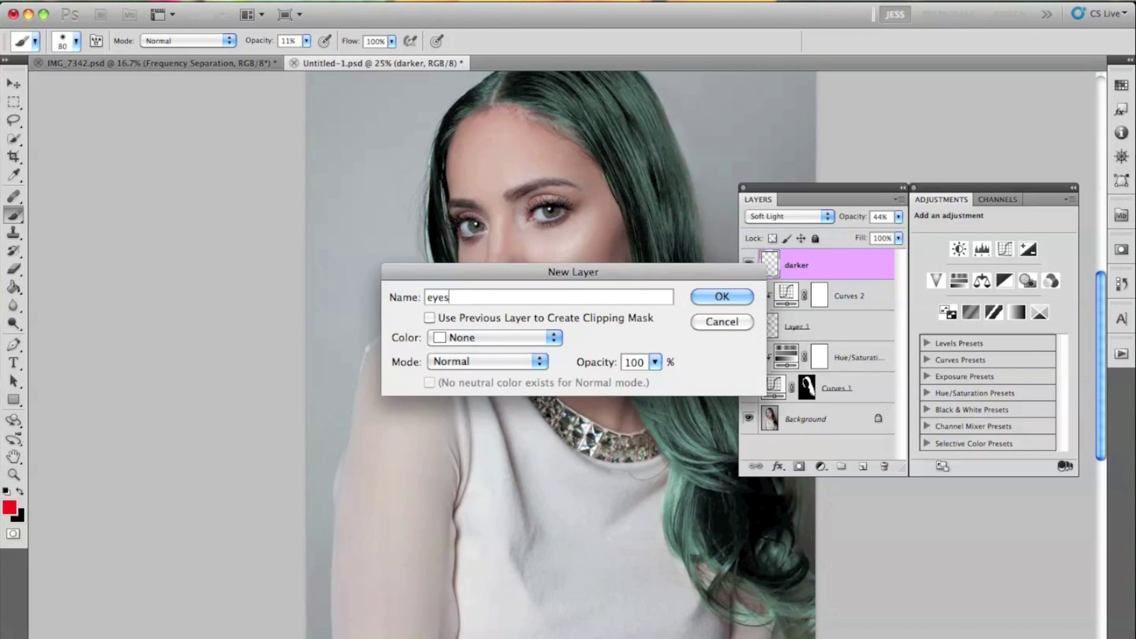
{"action": "key", "text": "Return"}
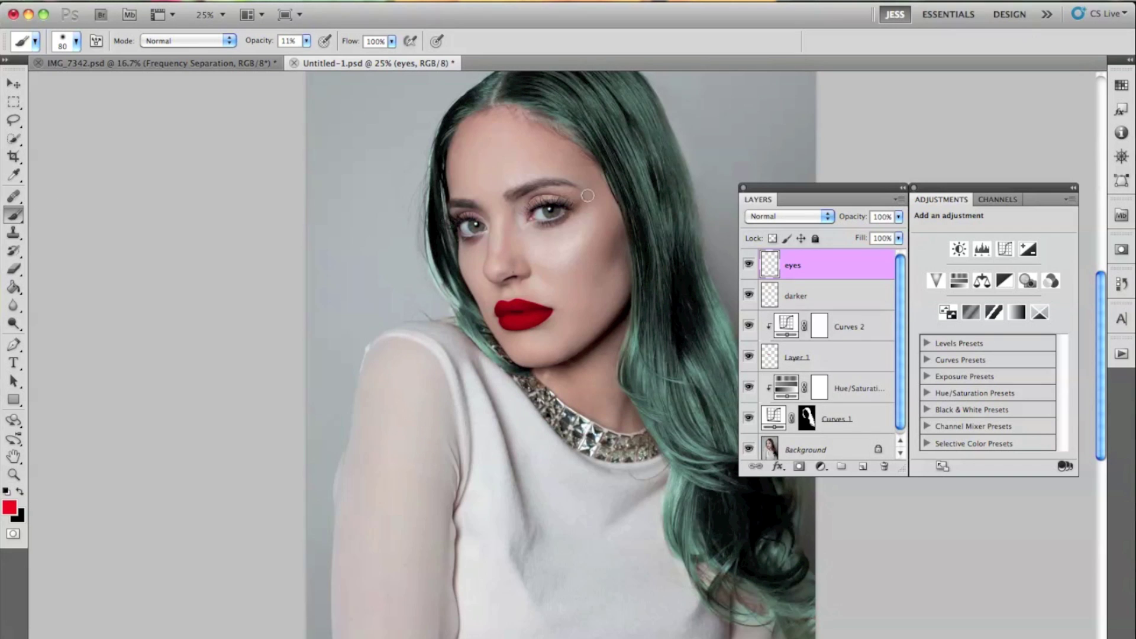
Make a bright yellow the brush colour
{"action": "left_click", "coordinate": [19, 491]}
{"action": "left_click", "coordinate": [9, 507]}
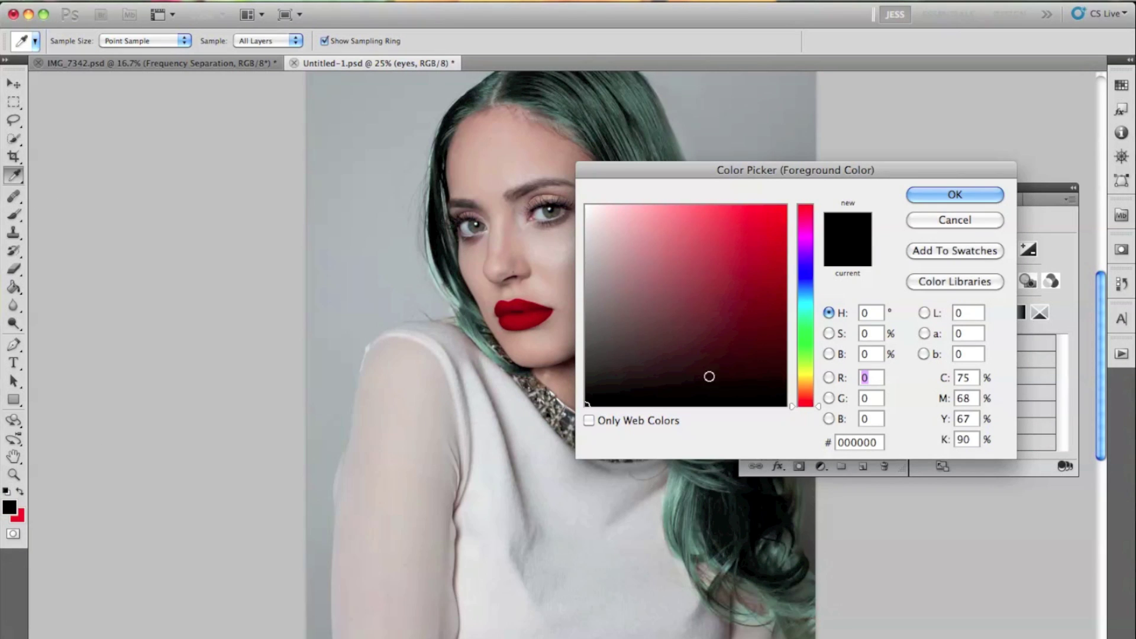
{"action": "left_click", "coordinate": [809, 377]}
{"action": "left_click", "coordinate": [751, 240]}
{"action": "left_click", "coordinate": [740, 225]}
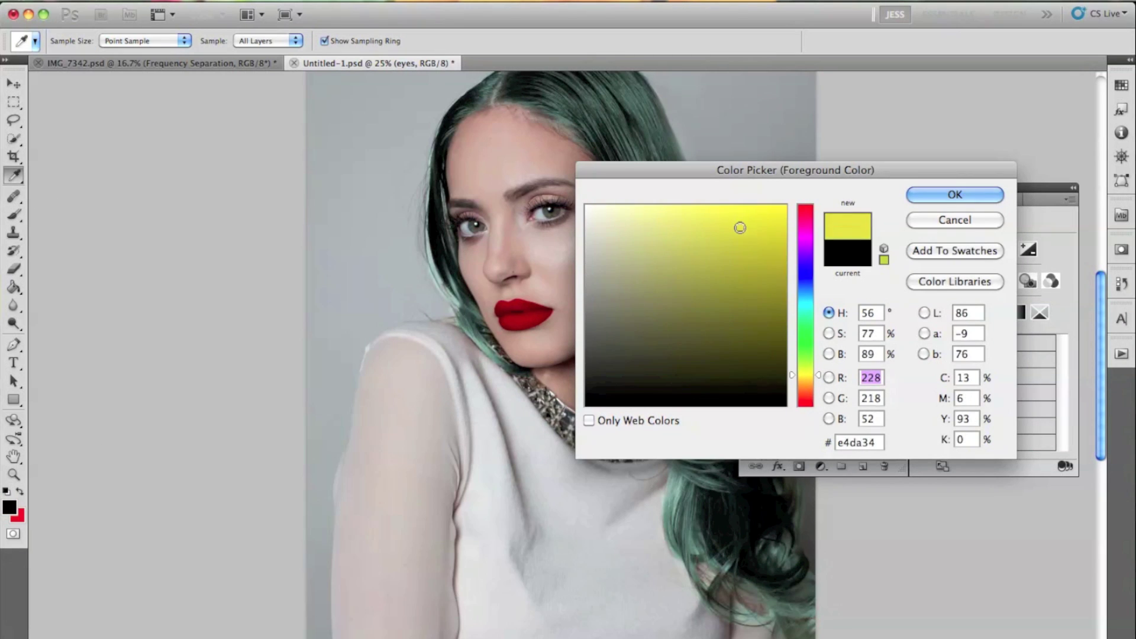
{"action": "key", "text": "Return"}
{"action": "key", "text": "b"}
Set the eyes layer to Overlay and brush yellow over both irises, then reset colours to default
{"action": "key", "text": "super+plus"}
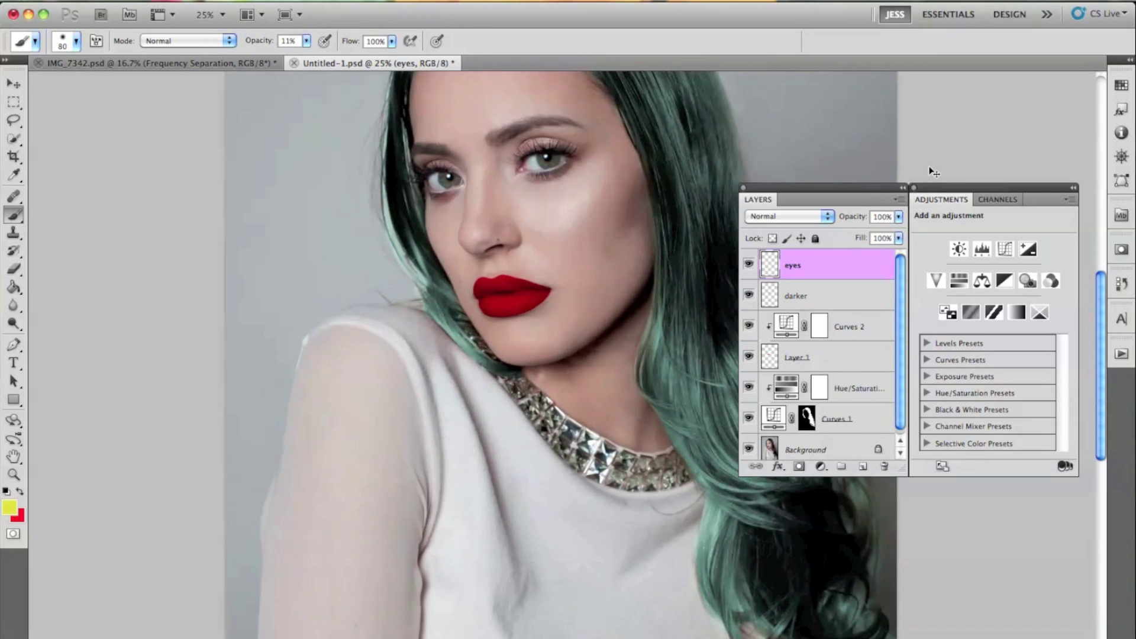
{"action": "key", "text": "super+plus"}
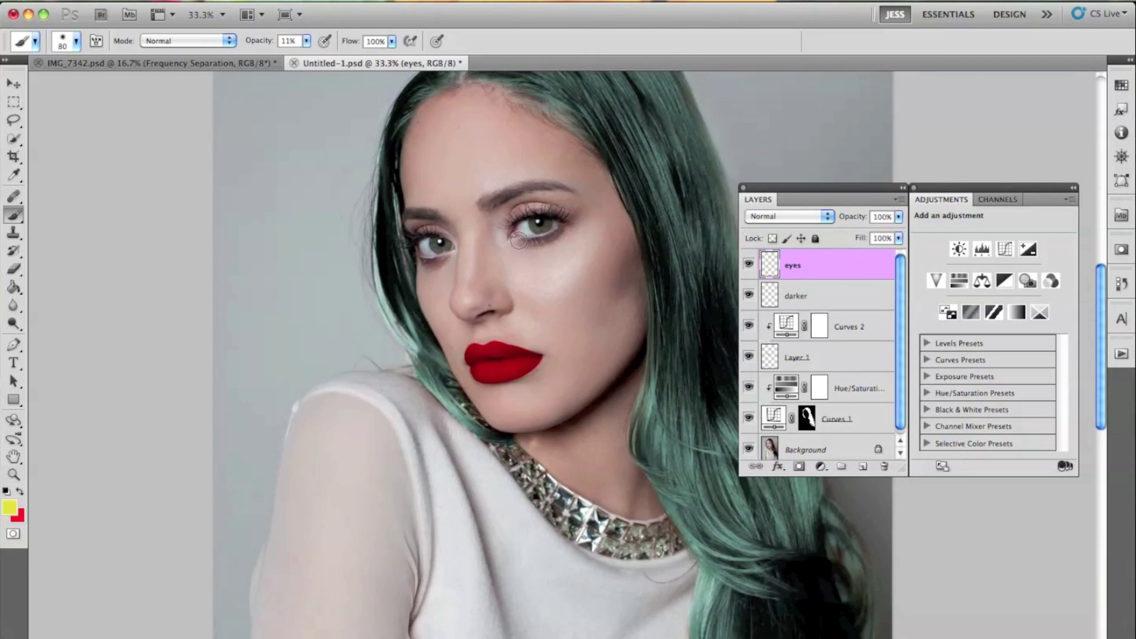
{"action": "left_click_drag", "start_coordinate": [520, 235], "coordinate": [516, 304]}
{"action": "left_click", "coordinate": [788, 216]}
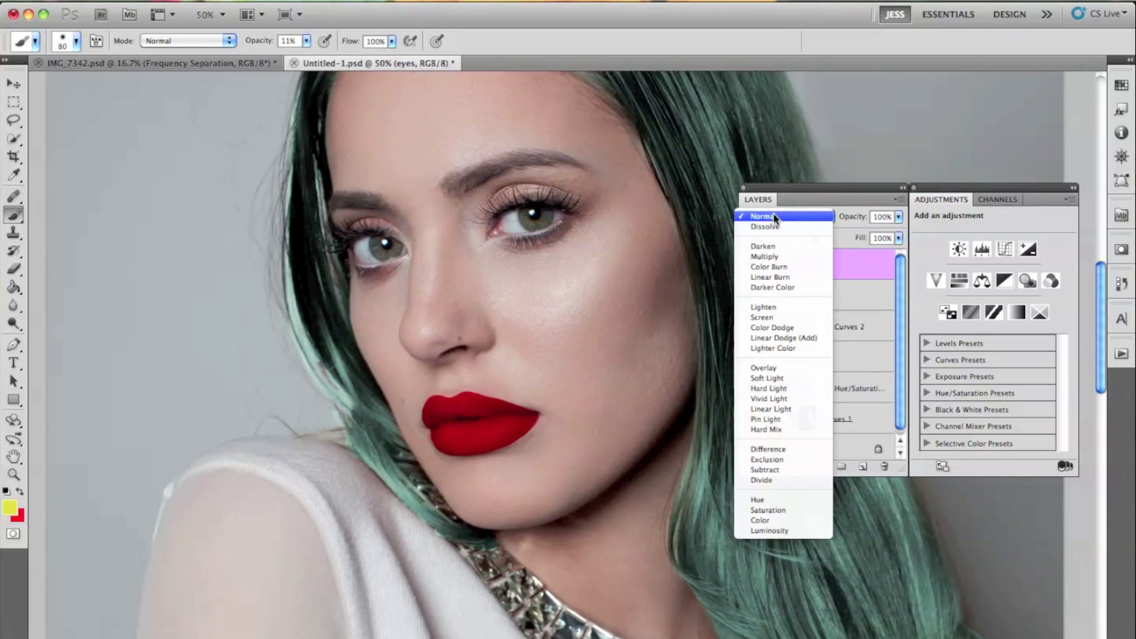
{"action": "left_click", "coordinate": [773, 370]}
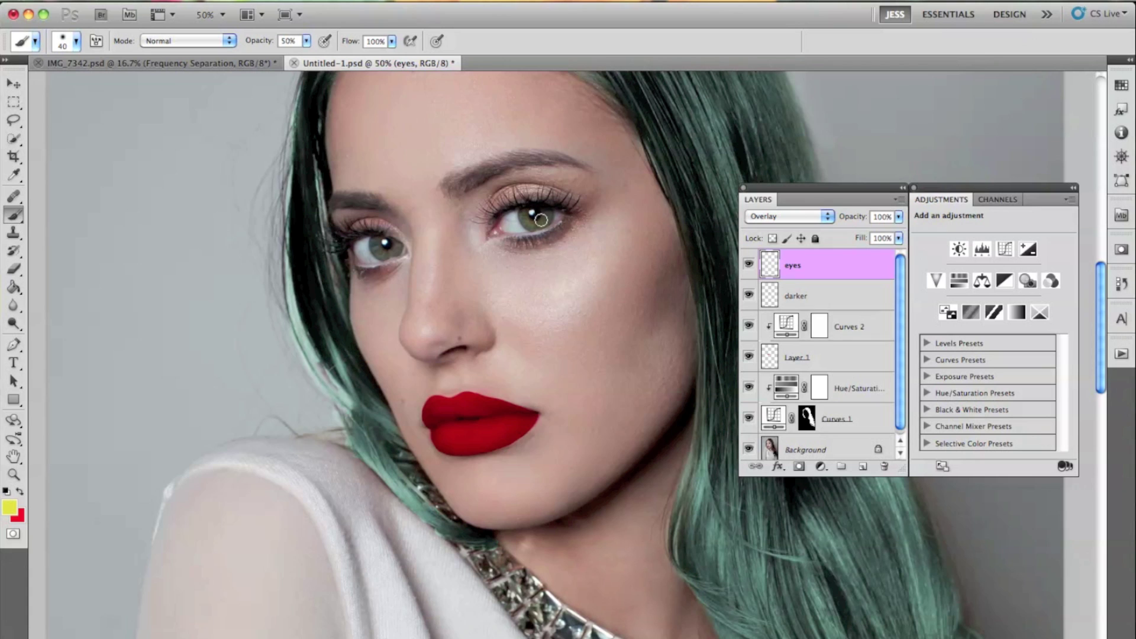
{"action": "left_click_drag", "start_coordinate": [543, 222], "coordinate": [525, 216]}
{"action": "mouse_move", "coordinate": [378, 240]}
{"action": "left_mouse_down"}
{"action": "mouse_move", "coordinate": [379, 249]}
{"action": "mouse_move", "coordinate": [394, 245]}
{"action": "left_mouse_up"}
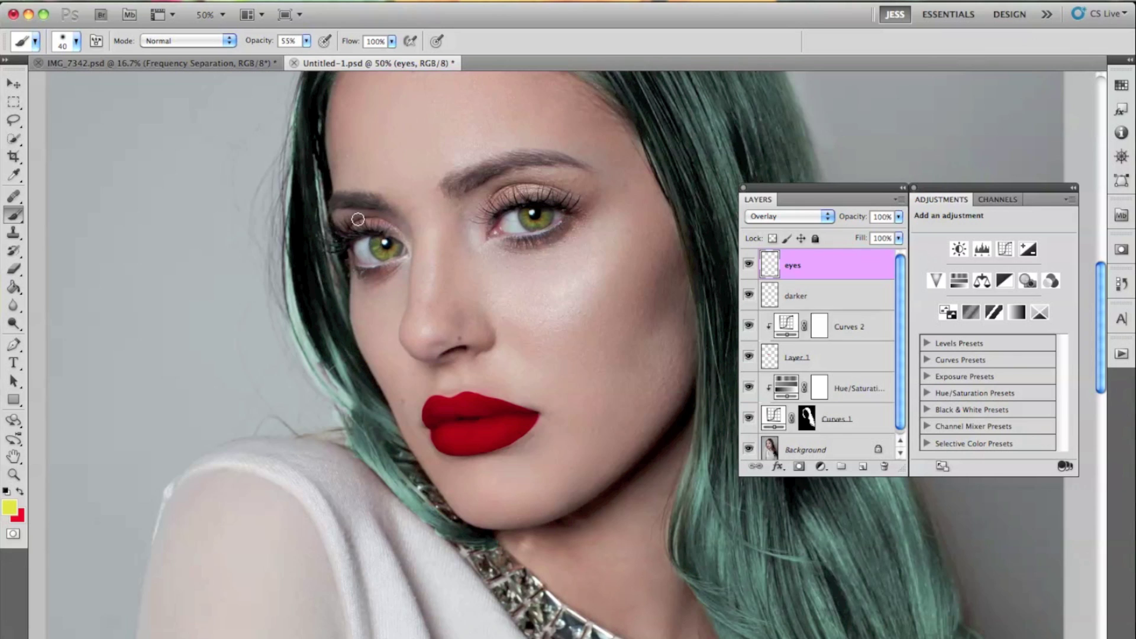
{"action": "key", "text": "d"}
{"action": "key", "text": "x"}
{"action": "key", "text": "x"}
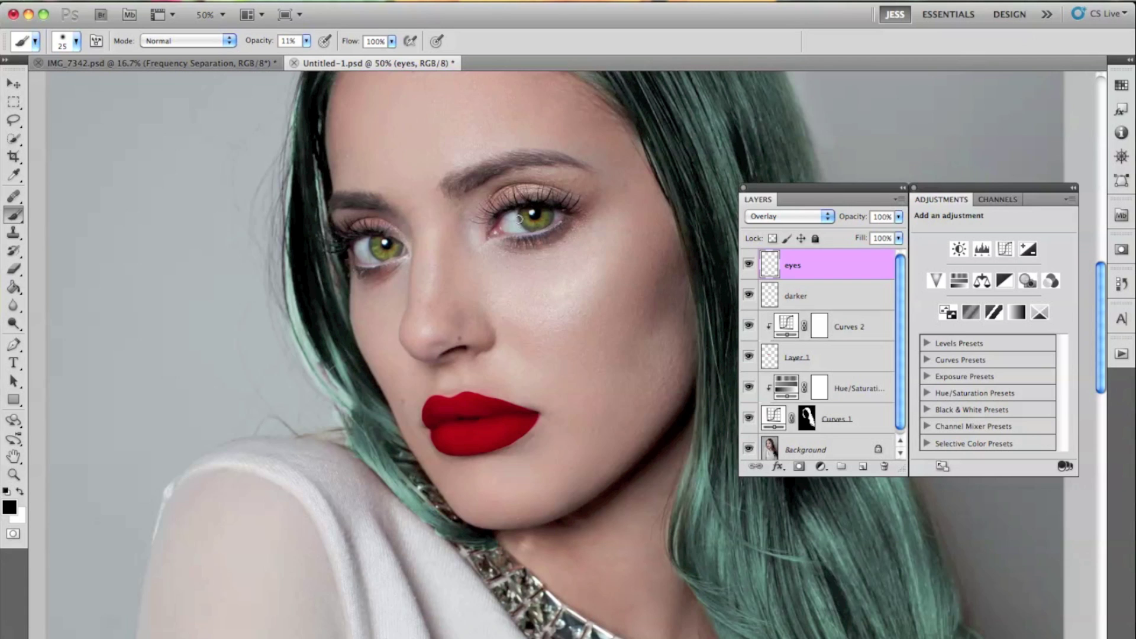
Paint black under the left eye and along the right lash line, and white on the right eye's white
{"action": "key", "text": "bracketright"}
{"action": "left_click_drag", "start_coordinate": [380, 273], "coordinate": [362, 266]}
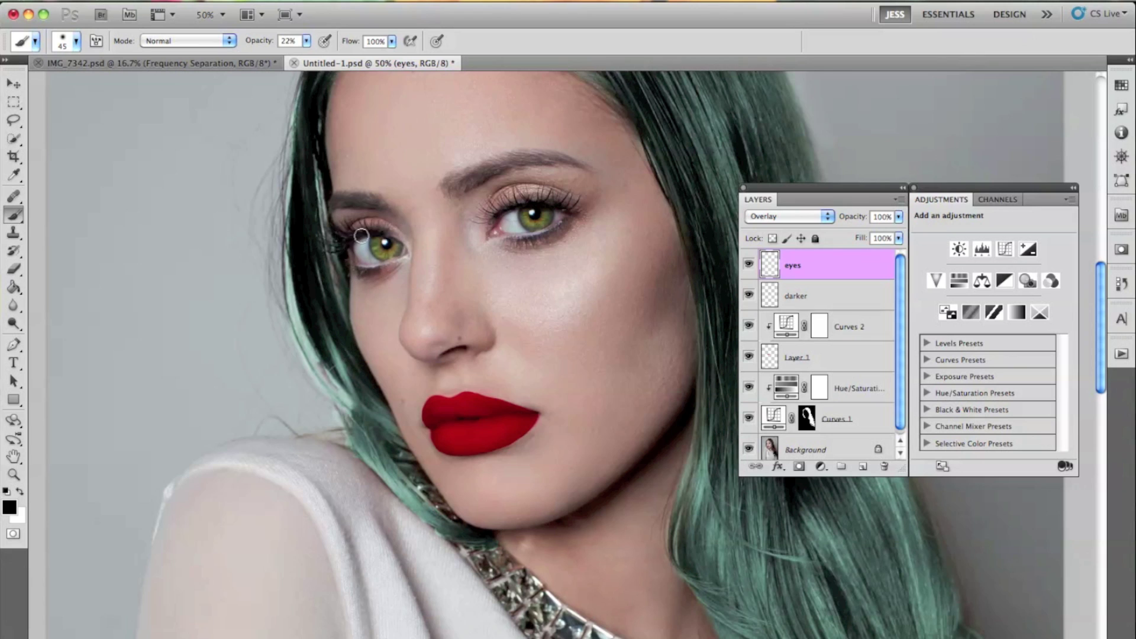
{"action": "mouse_move", "coordinate": [549, 205]}
{"action": "left_mouse_down"}
{"action": "mouse_move", "coordinate": [501, 216]}
{"action": "mouse_move", "coordinate": [543, 199]}
{"action": "mouse_move", "coordinate": [573, 208]}
{"action": "mouse_move", "coordinate": [502, 210]}
{"action": "left_mouse_up"}
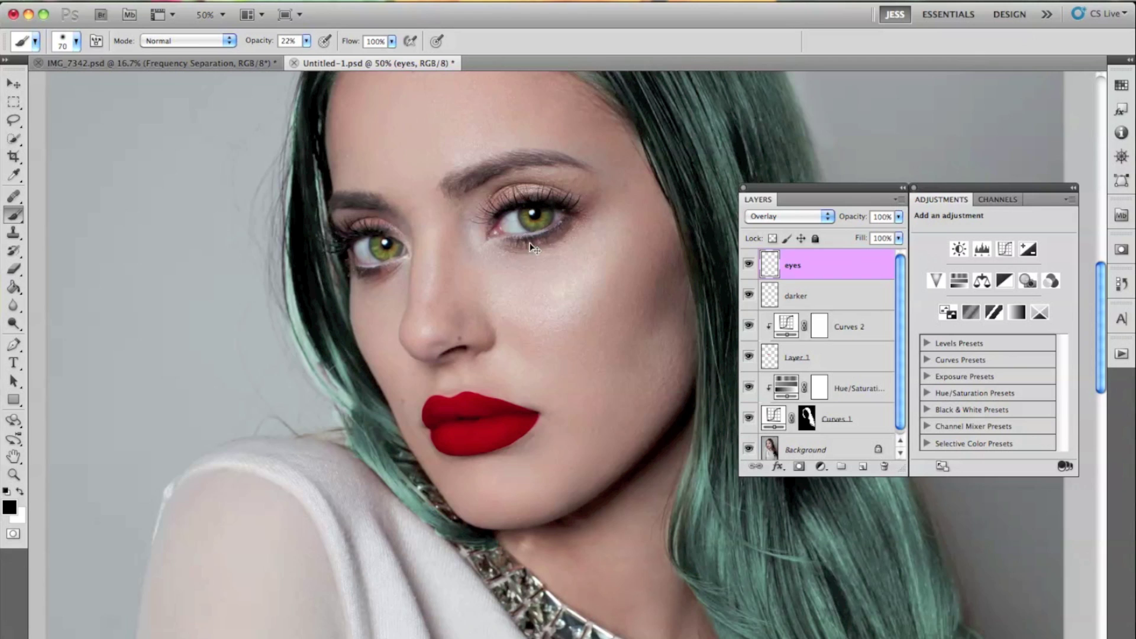
{"action": "key", "text": "x"}
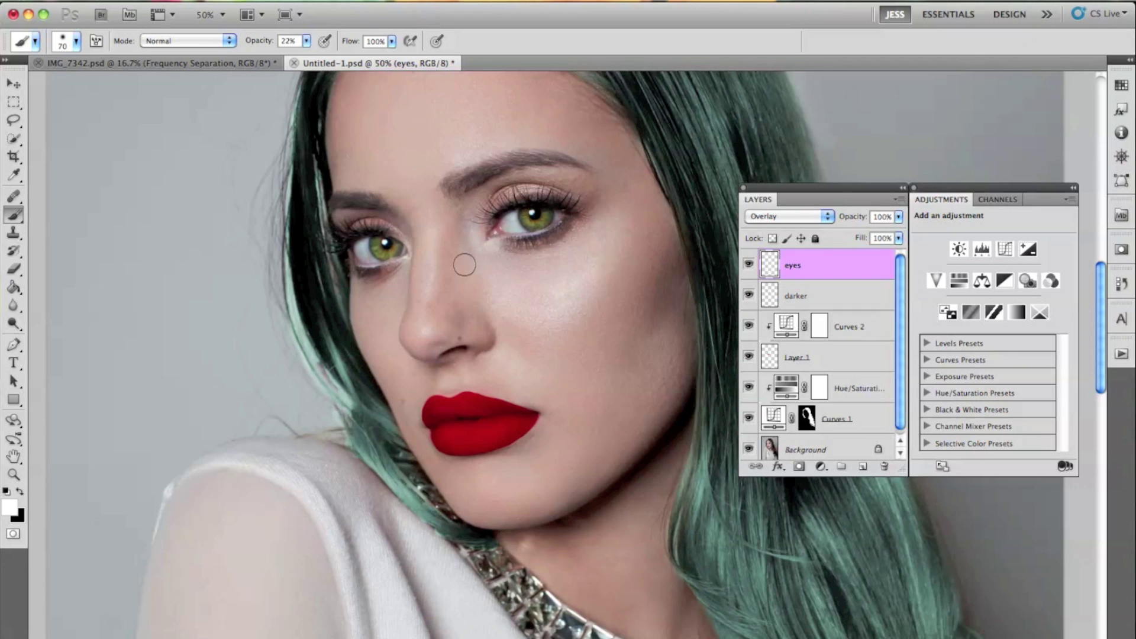
{"action": "left_click_drag", "start_coordinate": [511, 222], "coordinate": [512, 226]}
Redo the last undone step and lower the eyes layer opacity to about 39%
{"action": "key", "text": "super+minus"}
{"action": "key", "text": "super+minus"}
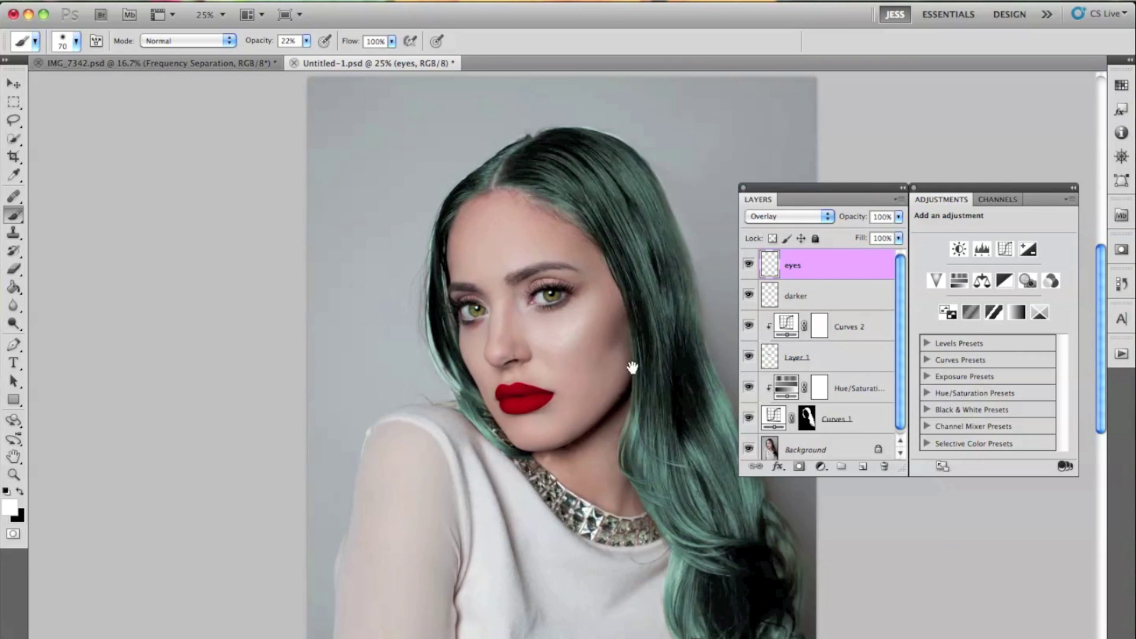
{"action": "scroll", "coordinate": [629, 358], "scroll_direction": "down", "scroll_amount": 5}
{"action": "scroll", "coordinate": [629, 359], "scroll_direction": "right", "scroll_amount": 5}
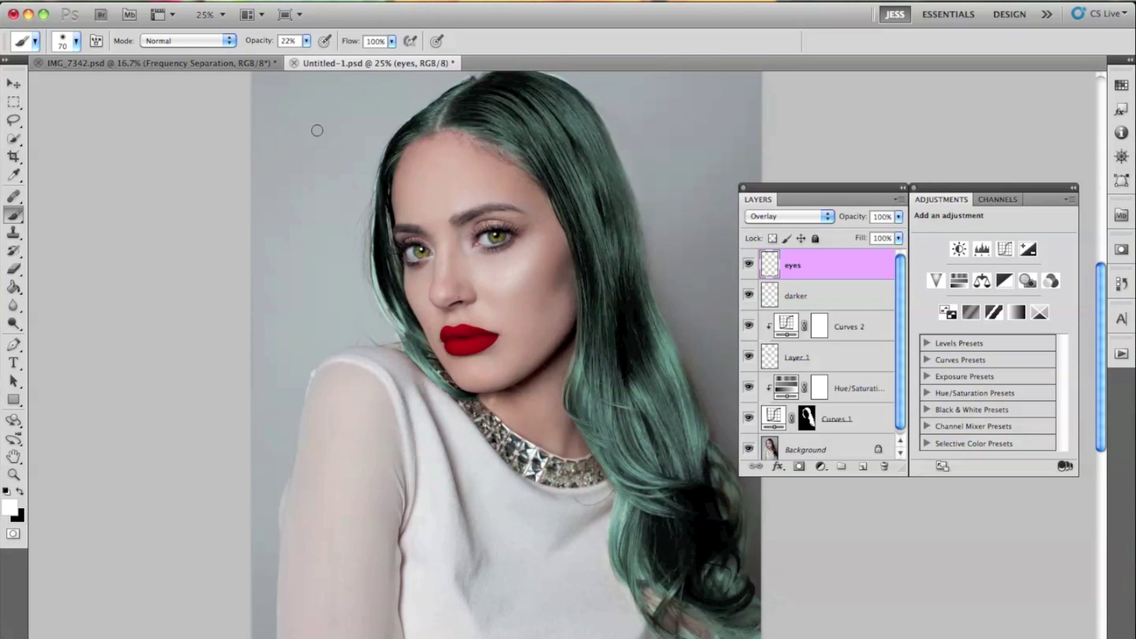
{"action": "left_click", "coordinate": [155, 1]}
{"action": "left_click", "coordinate": [155, 25]}
{"action": "left_click_drag", "start_coordinate": [850, 219], "coordinate": [824, 219]}
{"action": "left_click", "coordinate": [749, 266]}
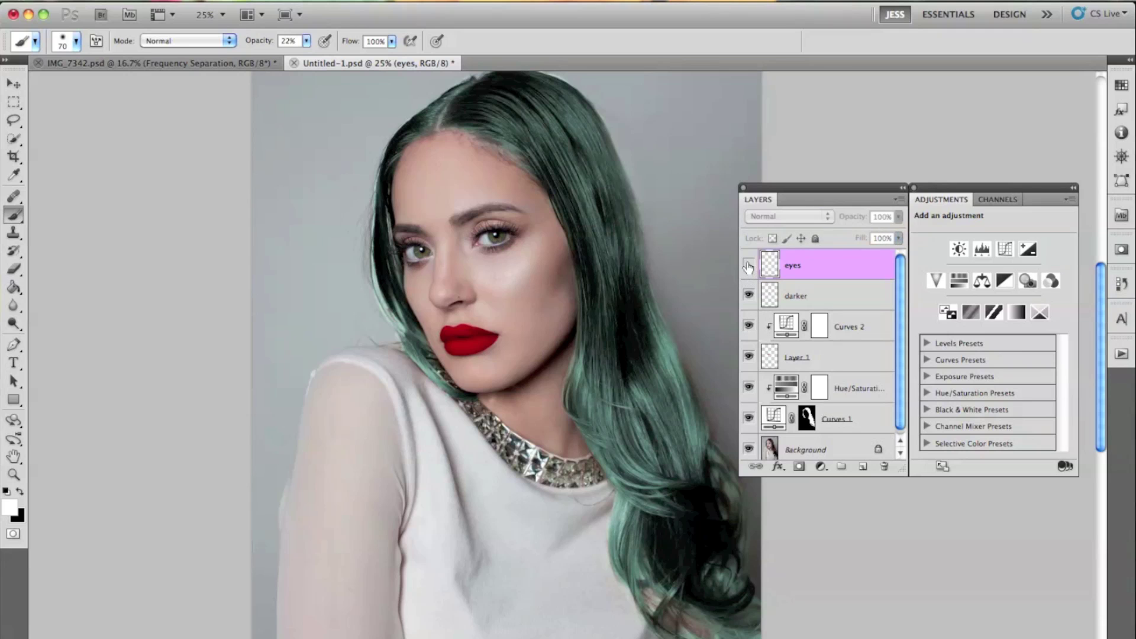
{"action": "left_click_drag", "start_coordinate": [843, 218], "coordinate": [831, 220]}
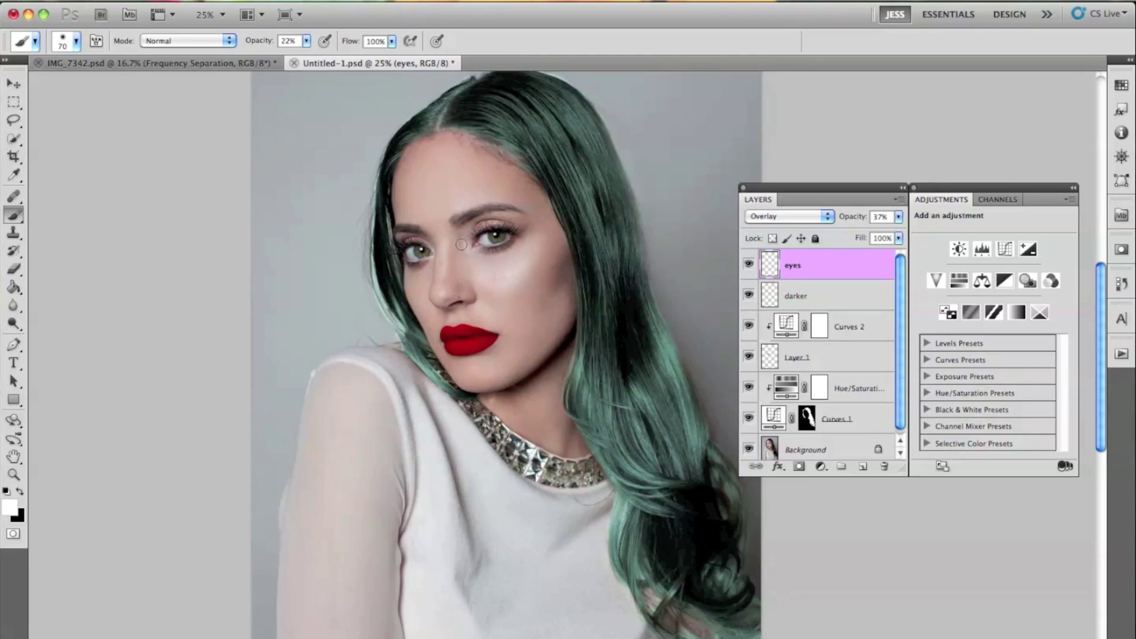
Paint the iris bright cyan at 44% brush opacity, then drop the eyes layer opacity further
{"action": "scroll", "coordinate": [485, 224], "scroll_direction": "up", "scroll_amount": 2}
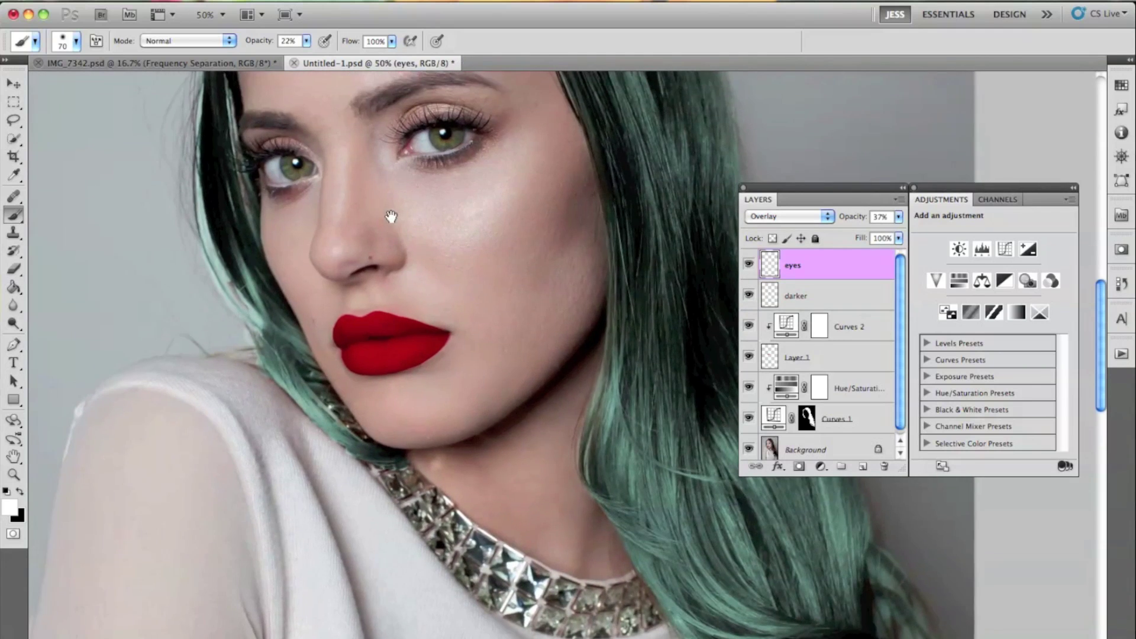
{"action": "scroll", "coordinate": [290, 164], "scroll_direction": "up", "scroll_amount": 1}
{"action": "left_click", "coordinate": [285, 170], "text": "alt"}
{"action": "key", "text": "bracketleft"}
{"action": "key", "text": "bracketleft"}
{"action": "key", "text": "bracketleft"}
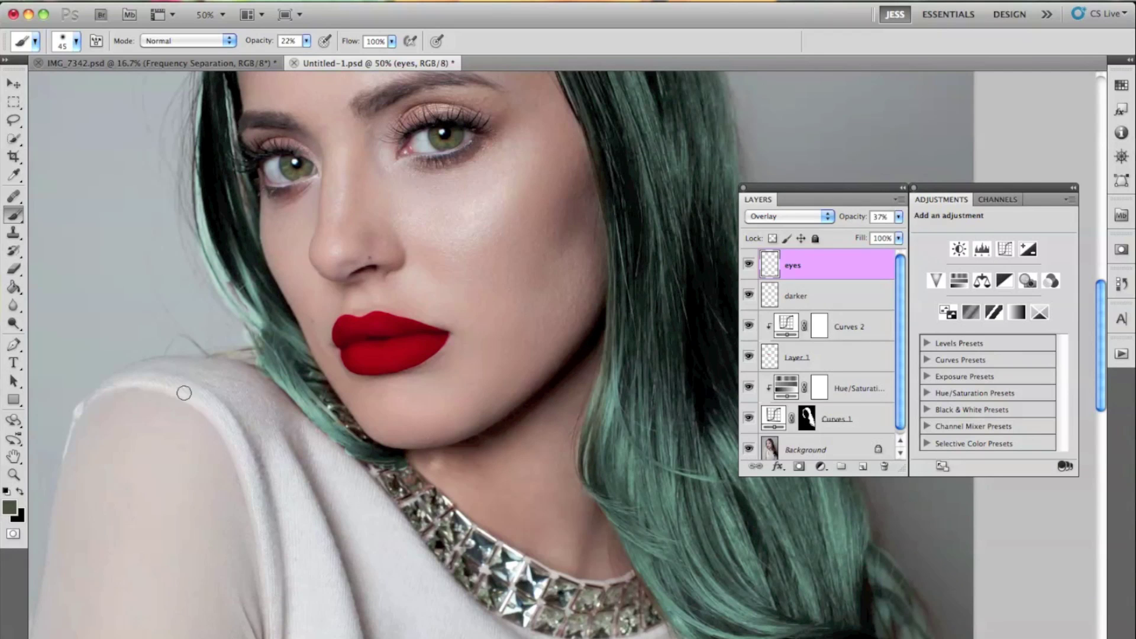
{"action": "left_click", "coordinate": [13, 507]}
{"action": "left_click_drag", "start_coordinate": [810, 325], "coordinate": [809, 308]}
{"action": "left_click", "coordinate": [748, 222]}
{"action": "key", "text": "Return"}
{"action": "key", "text": "4"}
{"action": "key", "text": "4"}
{"action": "left_click", "coordinate": [444, 144]}
{"action": "key", "text": "super+minus"}
{"action": "key", "text": "super+minus"}
{"action": "key", "text": "super+minus"}
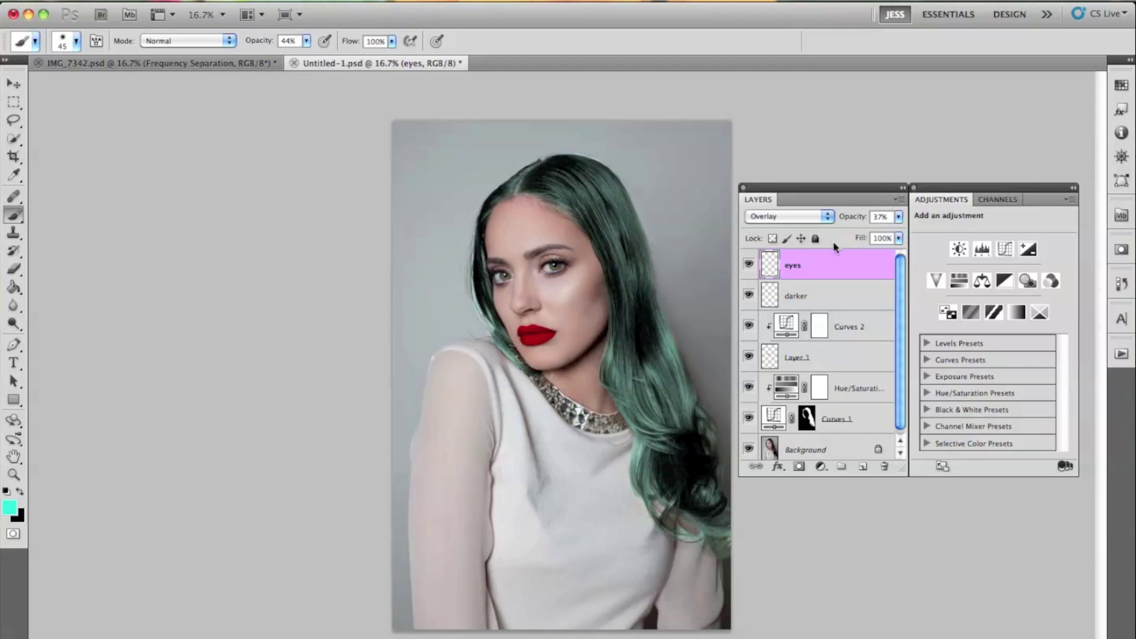
{"action": "left_click_drag", "start_coordinate": [855, 223], "coordinate": [840, 223]}
Toggle the eyes layer to compare before and after, and save the document
{"action": "left_click", "coordinate": [748, 265]}
{"action": "left_click", "coordinate": [748, 265]}
{"action": "key", "text": "super+s"}
Group the layers from eyes down to Curves 1 and toggle the group to compare
{"action": "scroll", "coordinate": [896, 349], "scroll_direction": "down", "scroll_amount": 1}
{"action": "left_click", "coordinate": [870, 422], "text": "shift"}
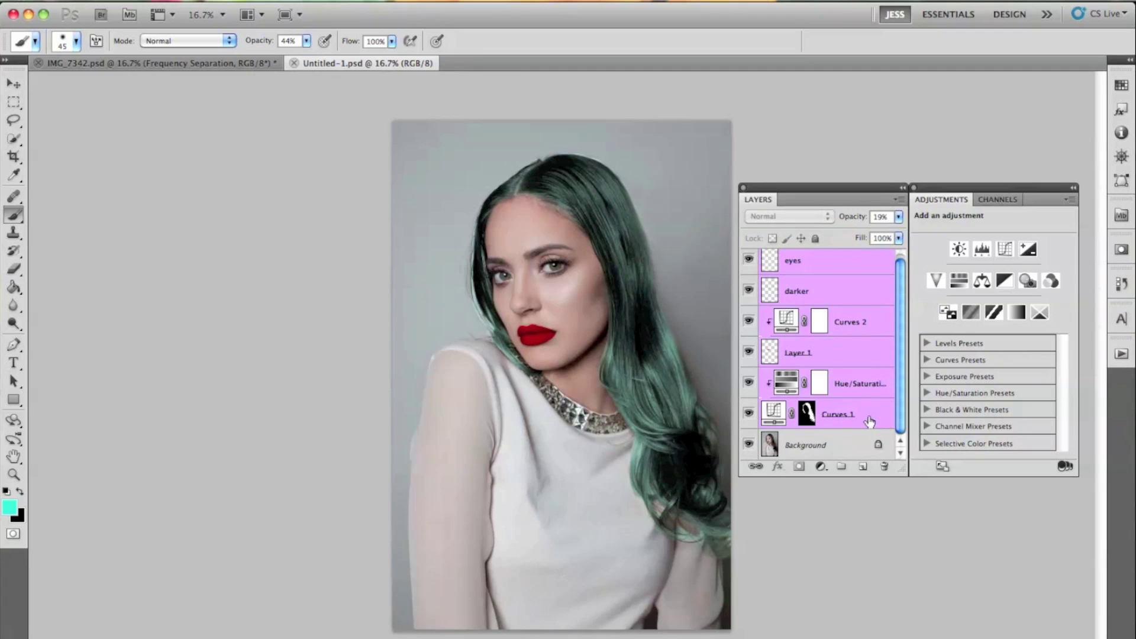
{"action": "key", "text": "super+g"}
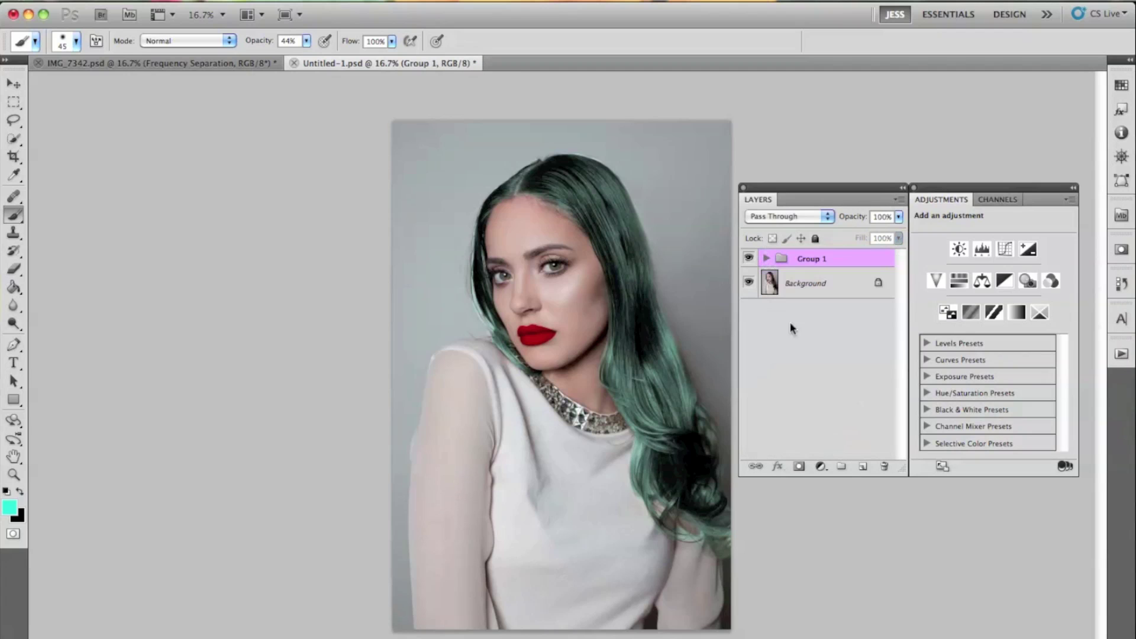
{"action": "left_click", "coordinate": [749, 260]}
{"action": "left_click", "coordinate": [749, 259]}
Rename the group to 'Lips and Eyes and Hair'
{"action": "left_click", "coordinate": [13, 84]}
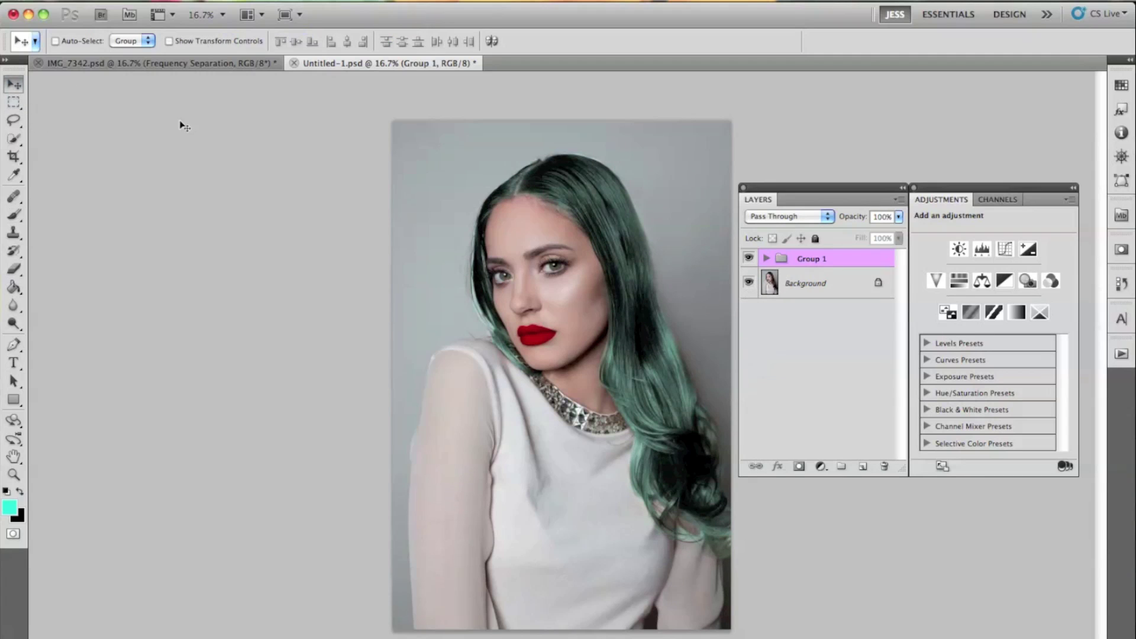
{"action": "double_click", "coordinate": [808, 264]}
{"action": "type", "text": "Lips and Eyes"}
{"action": "key", "text": "Return"}
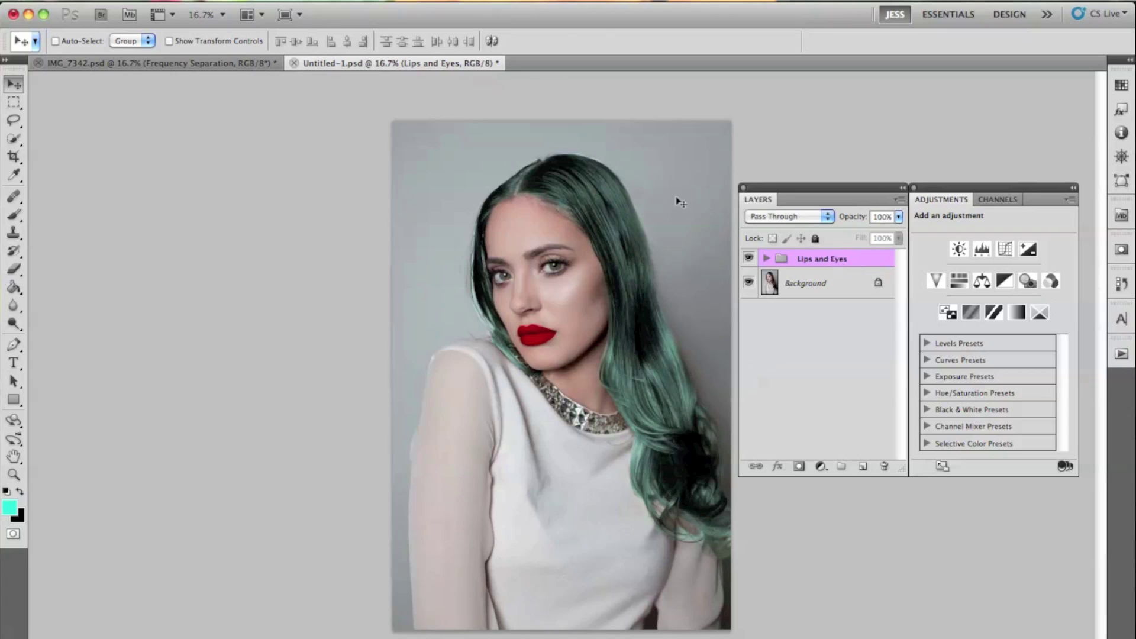
{"action": "double_click", "coordinate": [835, 262]}
{"action": "type", "text": "and Hair"}
{"action": "key", "text": "Return"}
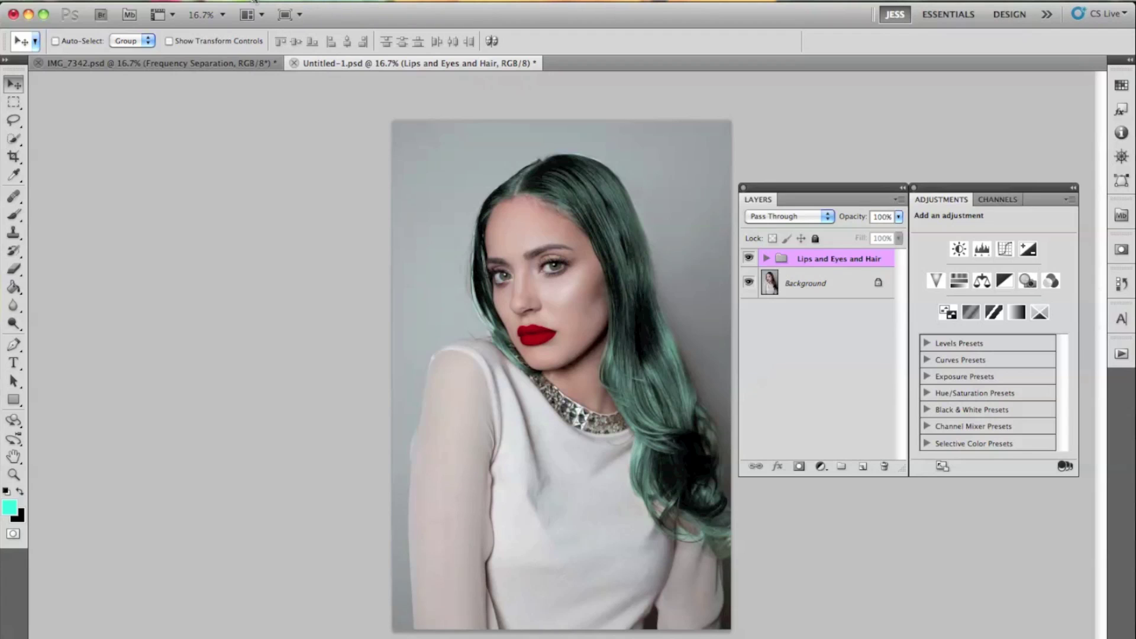
Add a Curves 3 adjustment layer at the top of the stack
{"action": "left_click", "coordinate": [258, 1]}
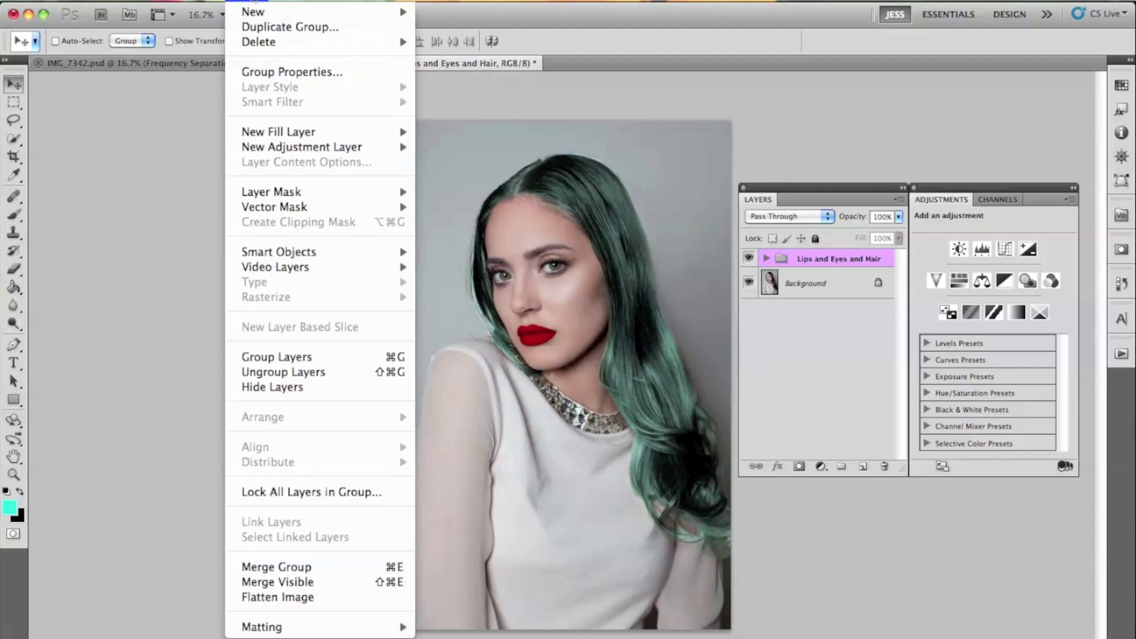
{"action": "mouse_move", "coordinate": [367, 151]}
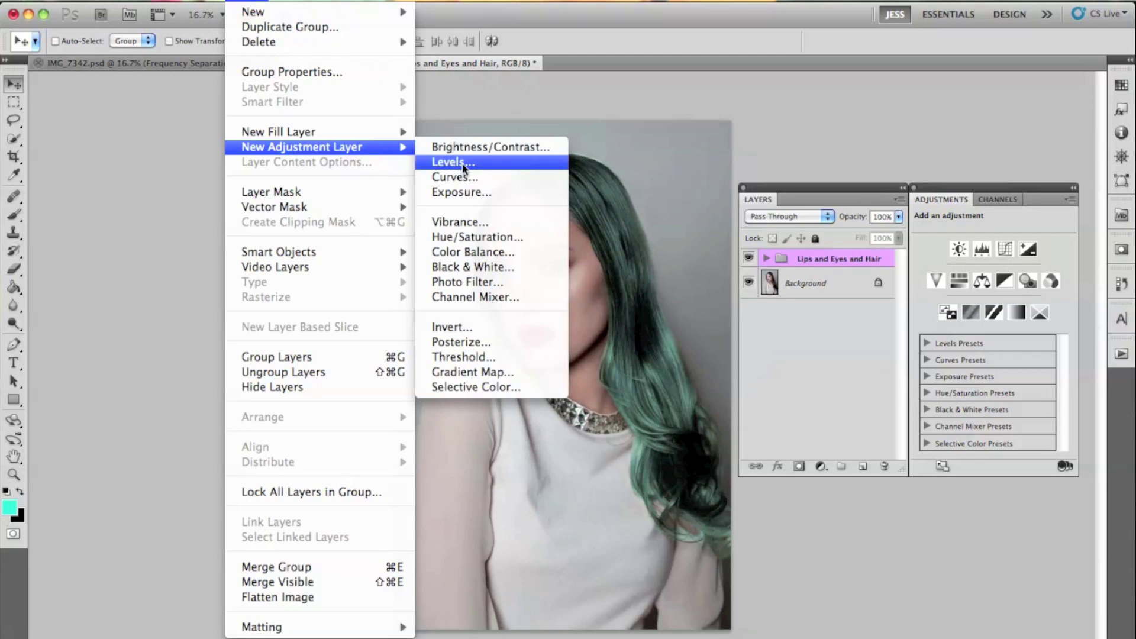
{"action": "left_click", "coordinate": [452, 177]}
{"action": "key", "text": "Return"}
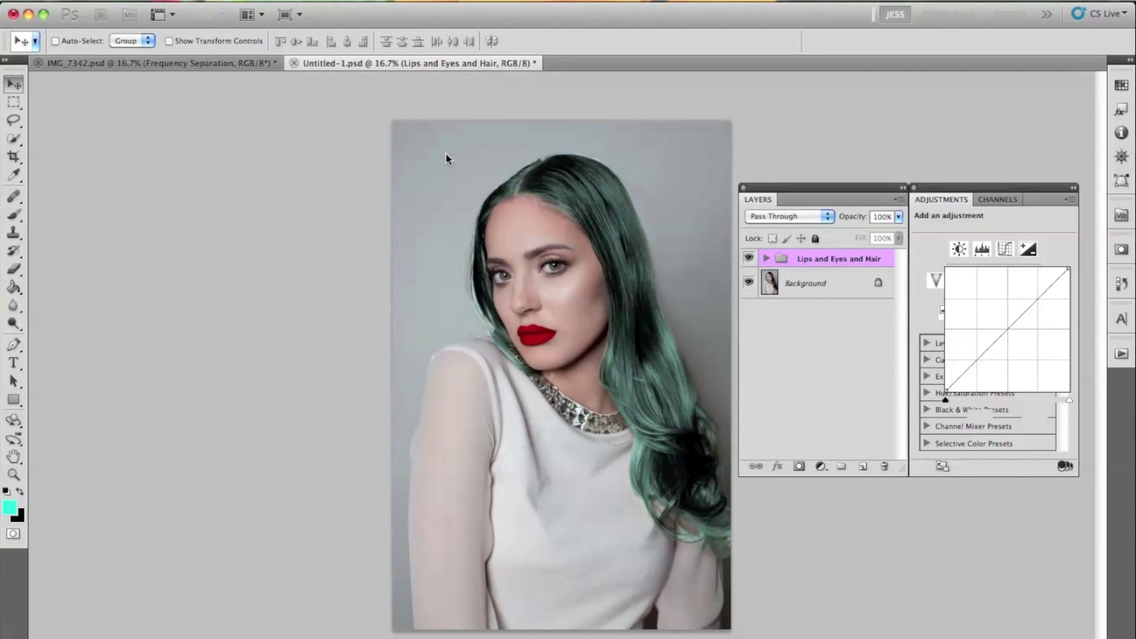
Lift the Blue channel's black point to output 92, input 36, at 59% layer opacity
{"action": "left_click", "coordinate": [977, 249]}
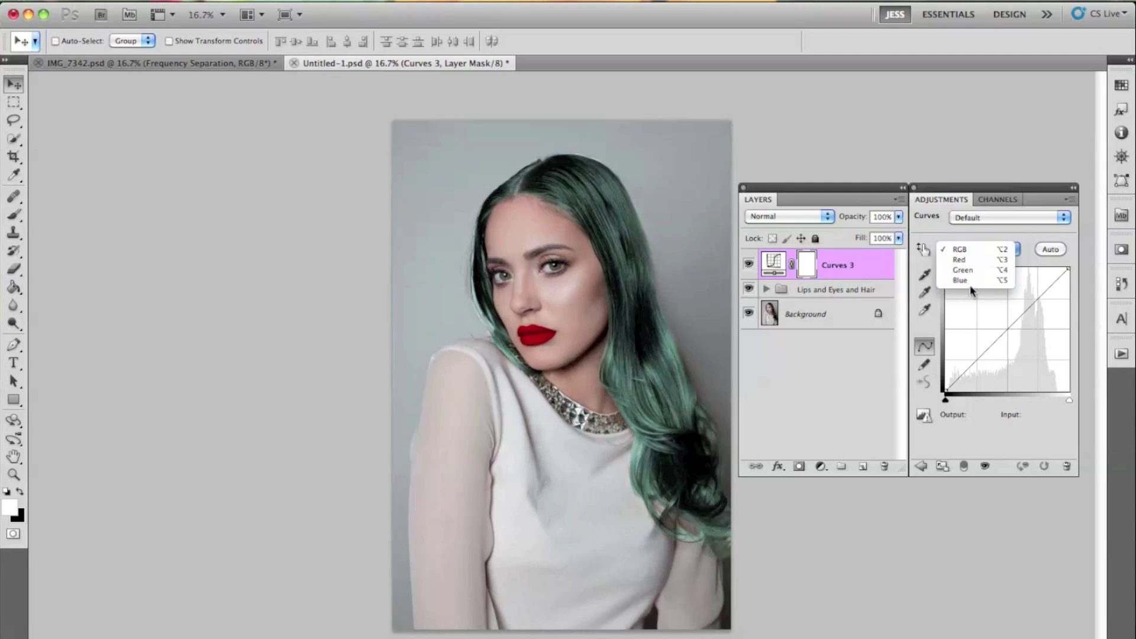
{"action": "left_click", "coordinate": [969, 281]}
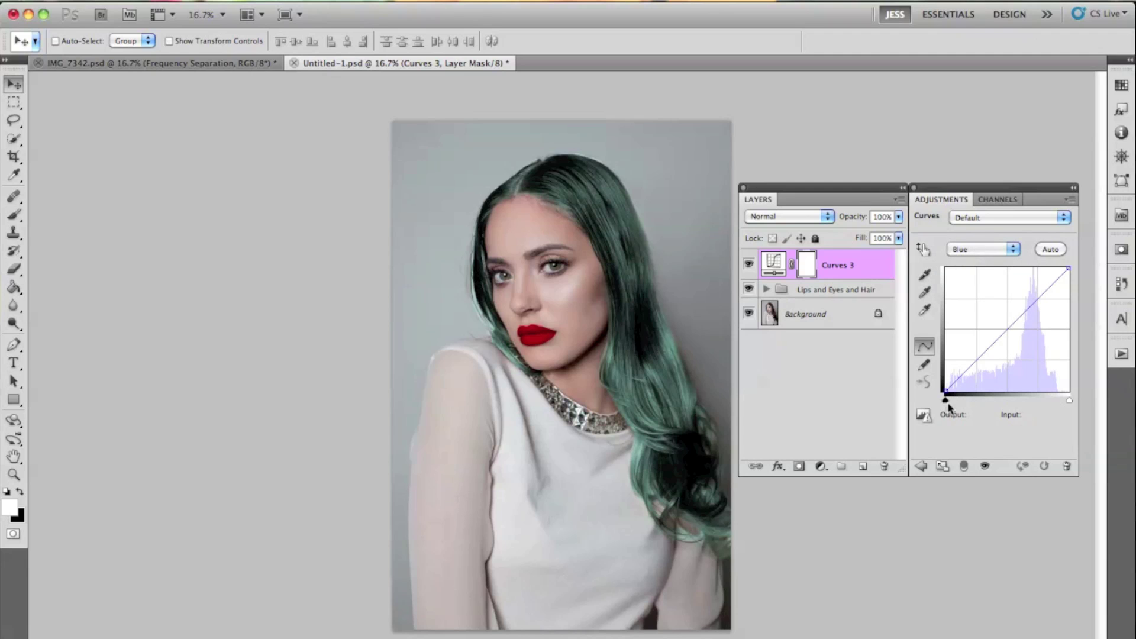
{"action": "left_click_drag", "start_coordinate": [944, 390], "coordinate": [963, 346]}
{"action": "left_click_drag", "start_coordinate": [855, 226], "coordinate": [827, 223]}
{"action": "left_click", "coordinate": [748, 265]}
{"action": "left_click", "coordinate": [748, 265]}
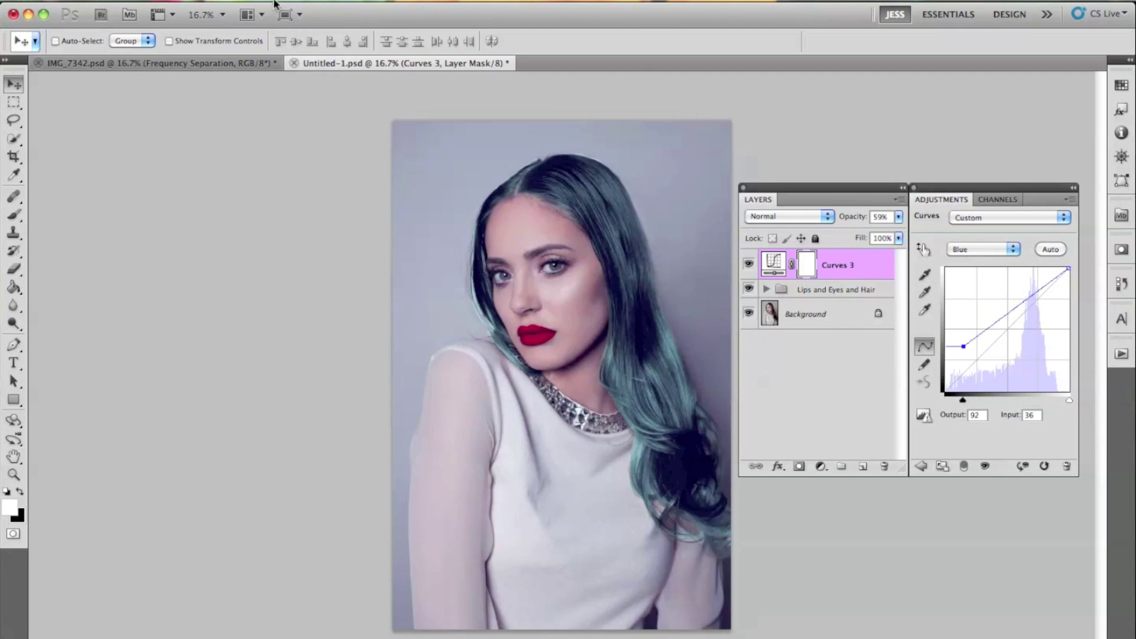
Add a Selective Color layer, entering -20 for the default range and 7 for Neutrals
{"action": "left_click", "coordinate": [243, 2]}
{"action": "mouse_move", "coordinate": [384, 146]}
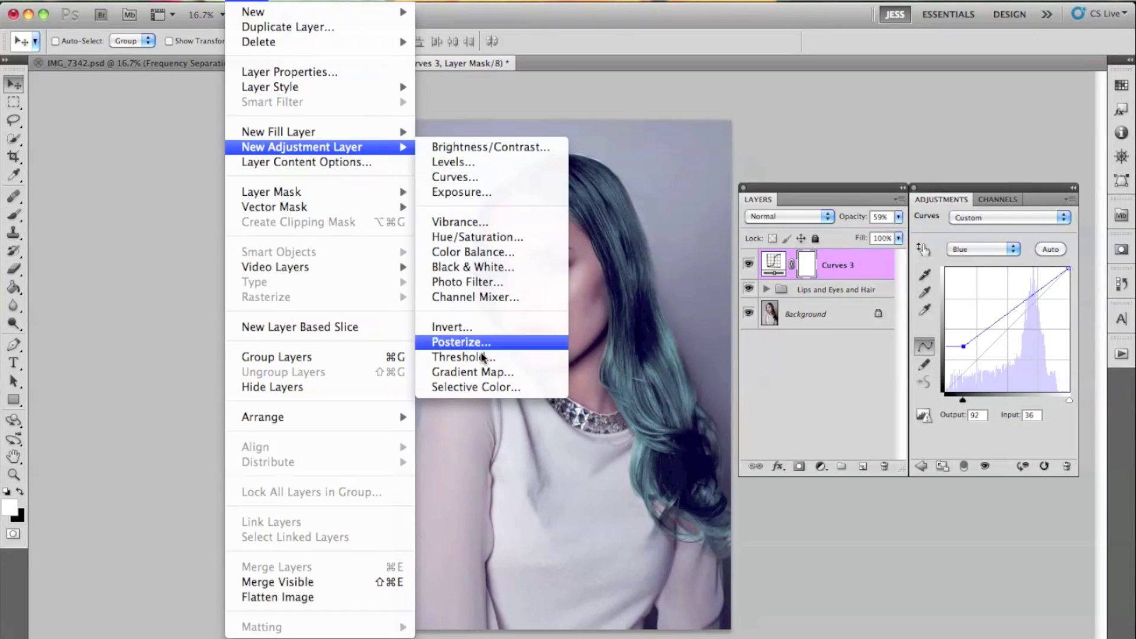
{"action": "left_click", "coordinate": [471, 378]}
{"action": "key", "text": "Return"}
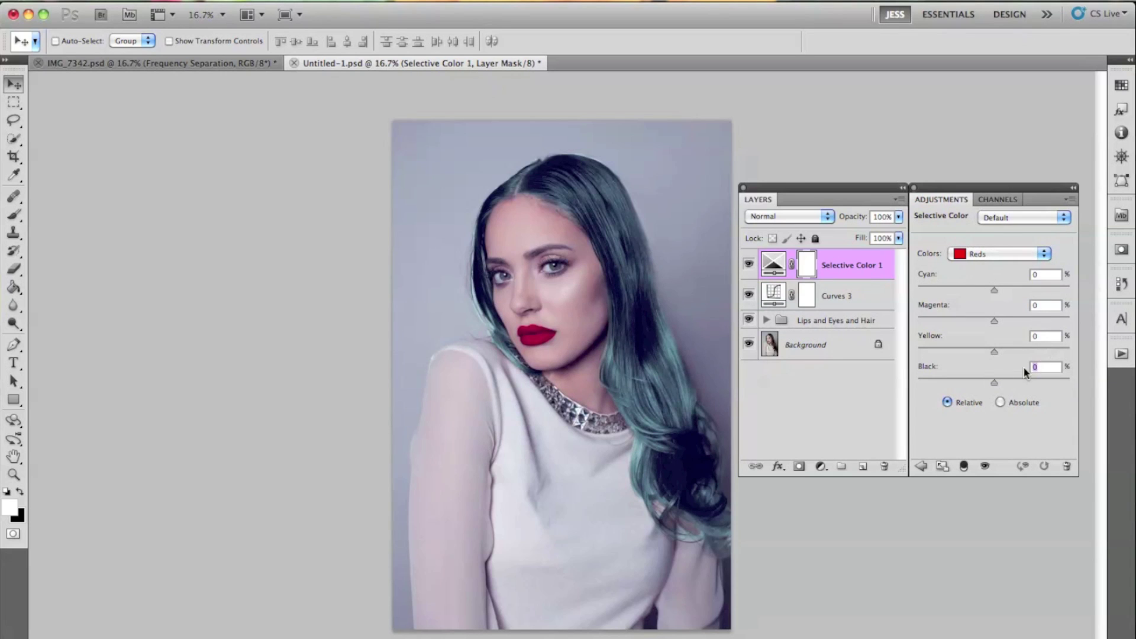
{"action": "type", "text": "-20"}
{"action": "left_click", "coordinate": [970, 261]}
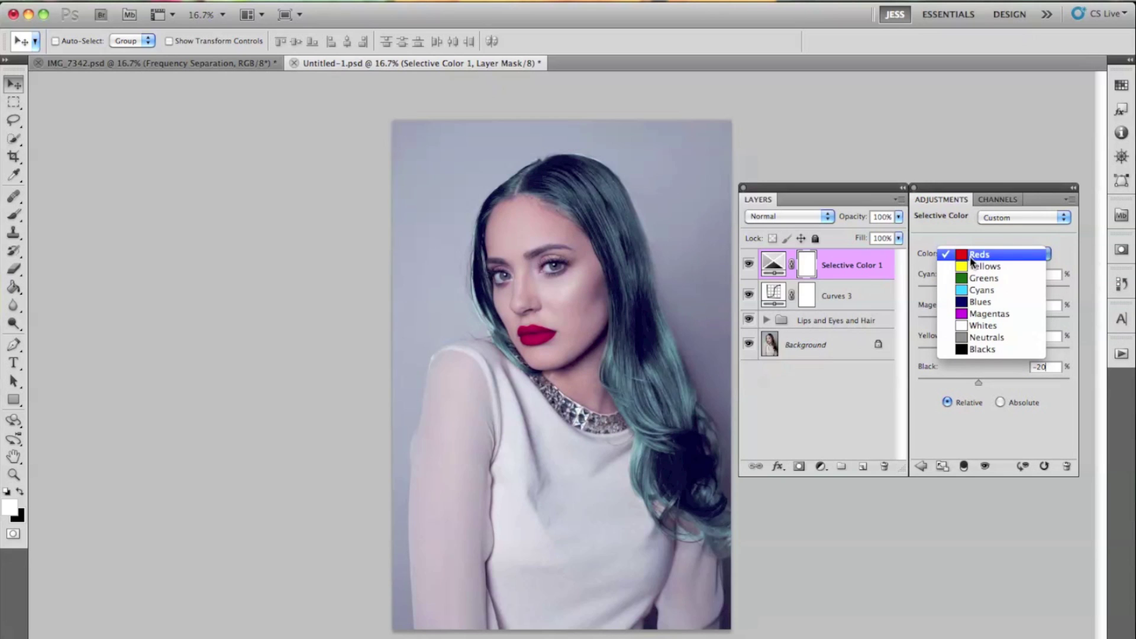
{"action": "left_click", "coordinate": [981, 342]}
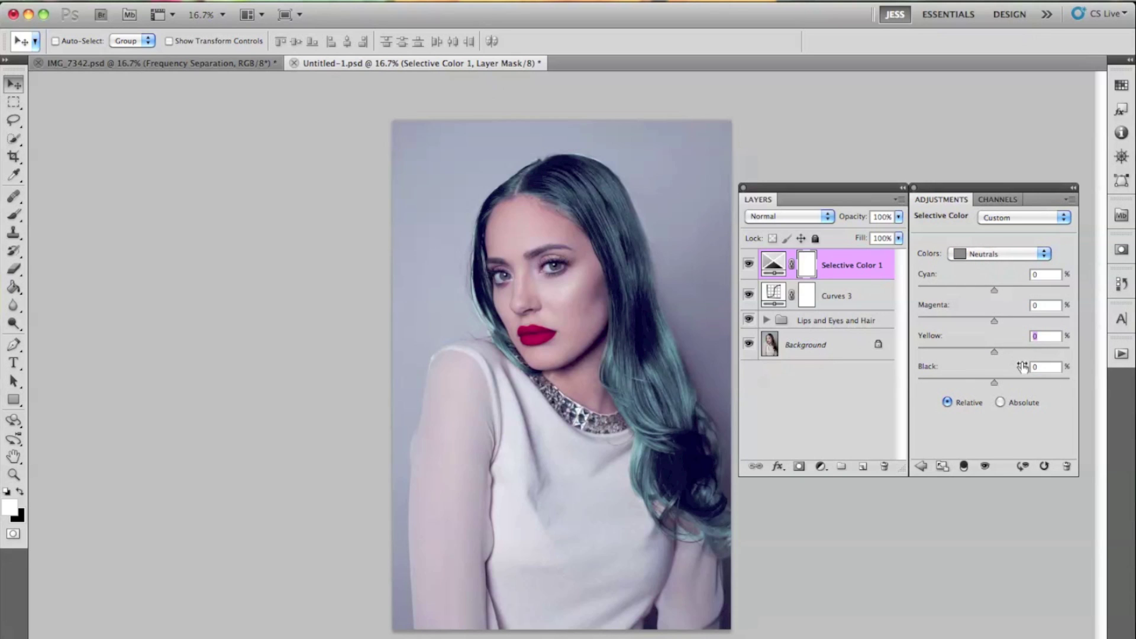
{"action": "type", "text": "7"}
Set the Blacks range to Magenta 12 and Yellow 4, comparing the layer hidden and shown
{"action": "left_click", "coordinate": [1001, 256]}
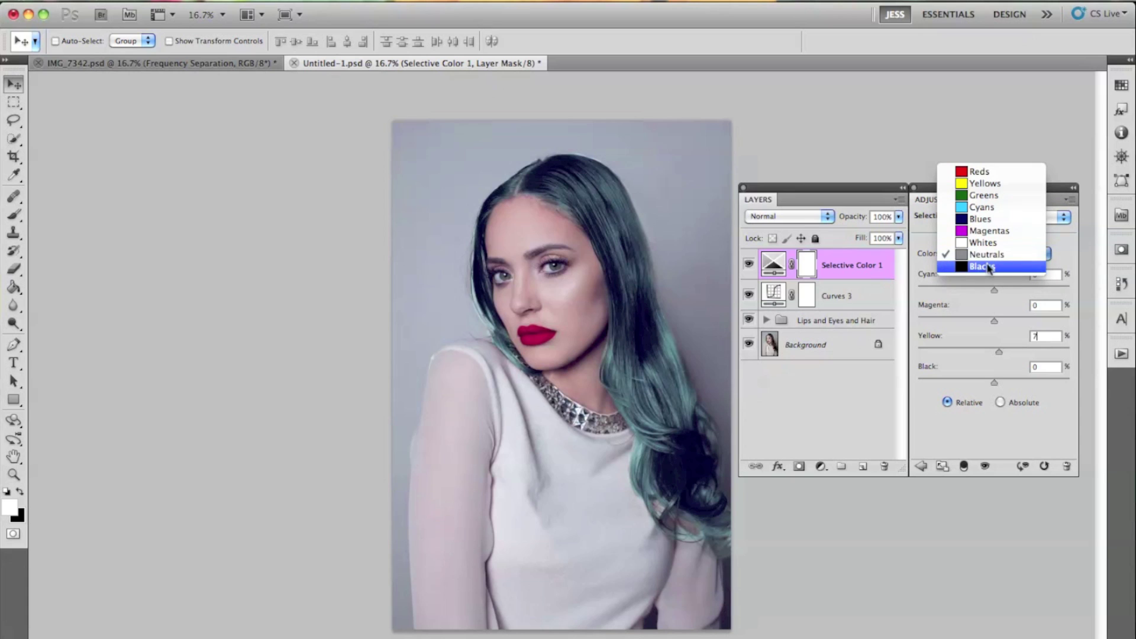
{"action": "left_click", "coordinate": [991, 267]}
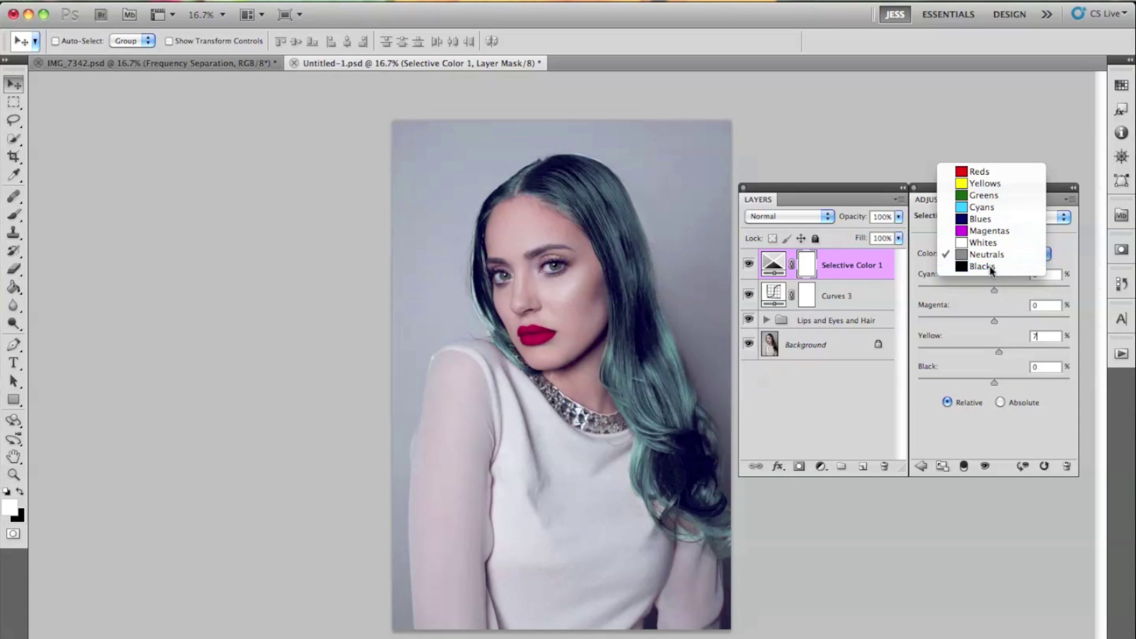
{"action": "left_click", "coordinate": [1029, 305]}
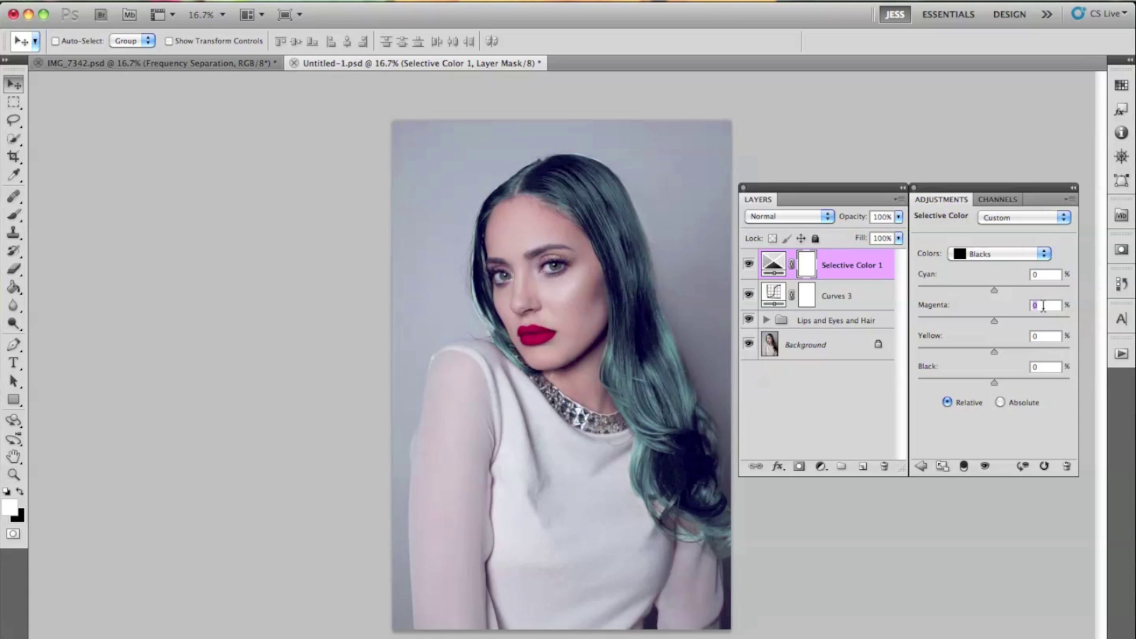
{"action": "type", "text": "12"}
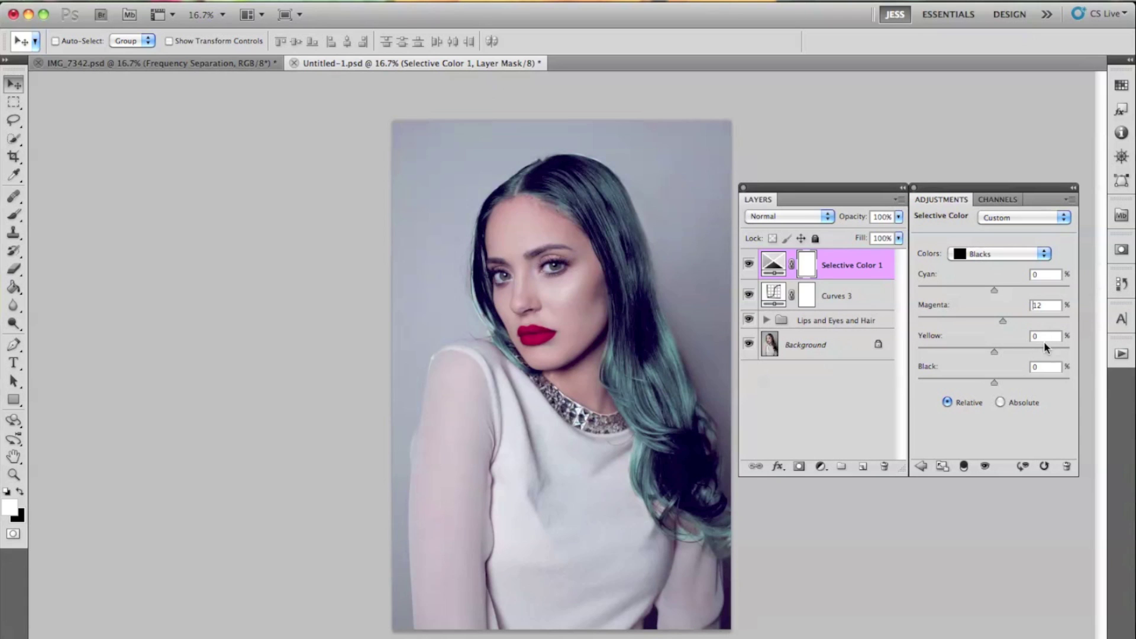
{"action": "key", "text": "Tab"}
{"action": "type", "text": "4"}
{"action": "left_click", "coordinate": [748, 262]}
{"action": "left_click", "coordinate": [748, 262]}
Bring up the Layer menu's new adjustment layer commands
{"action": "left_click", "coordinate": [253, 1]}
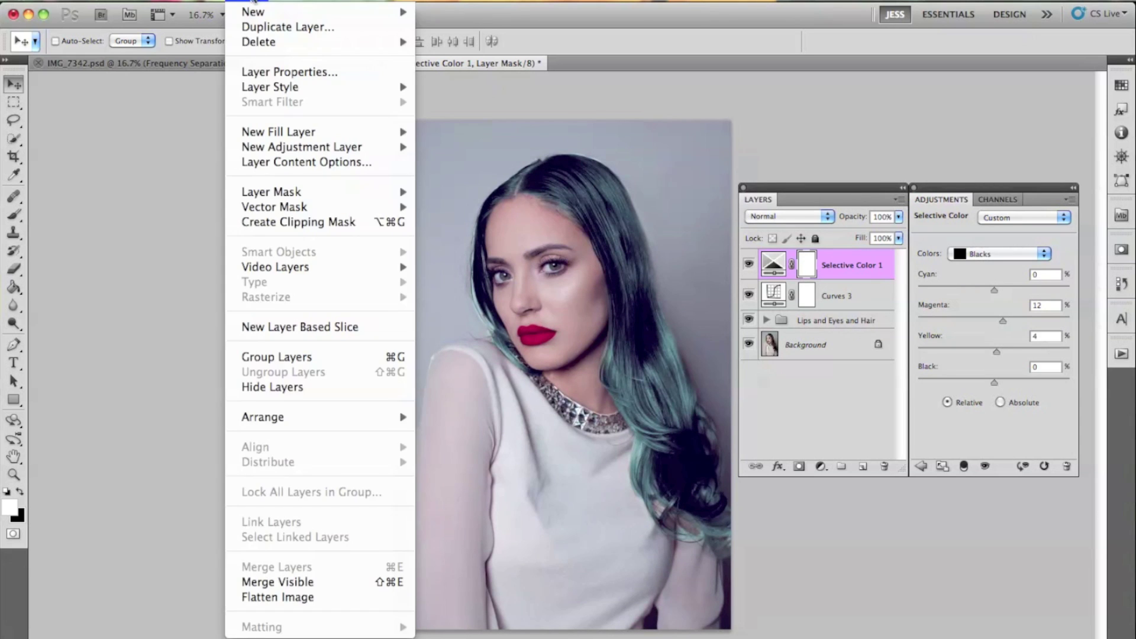
{"action": "left_click", "coordinate": [254, 2]}
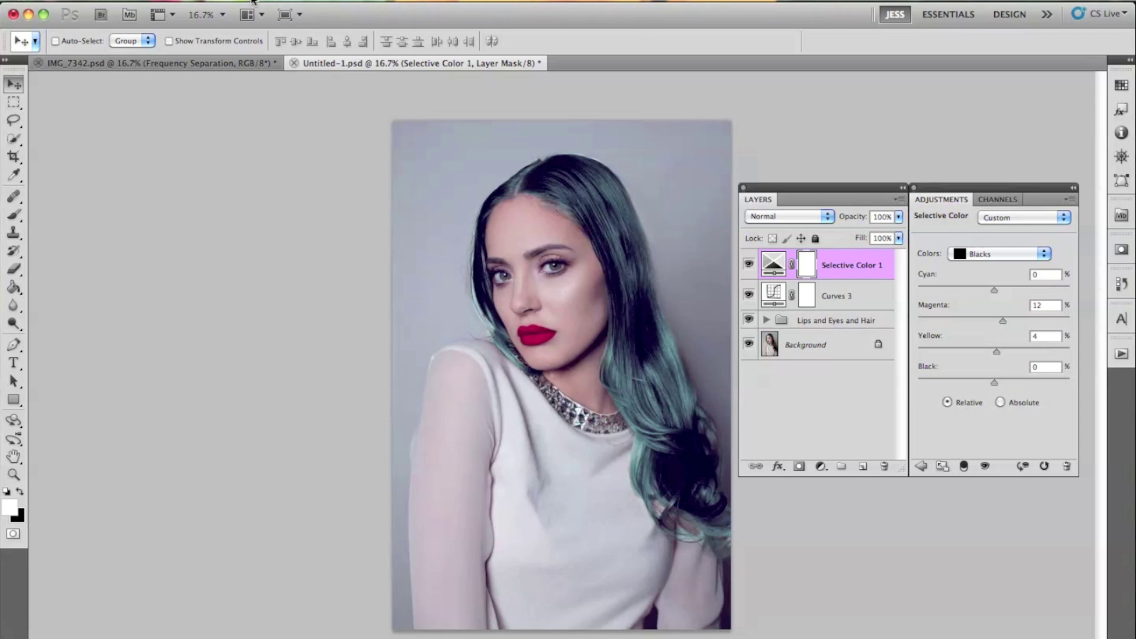
{"action": "left_click", "coordinate": [254, 2]}
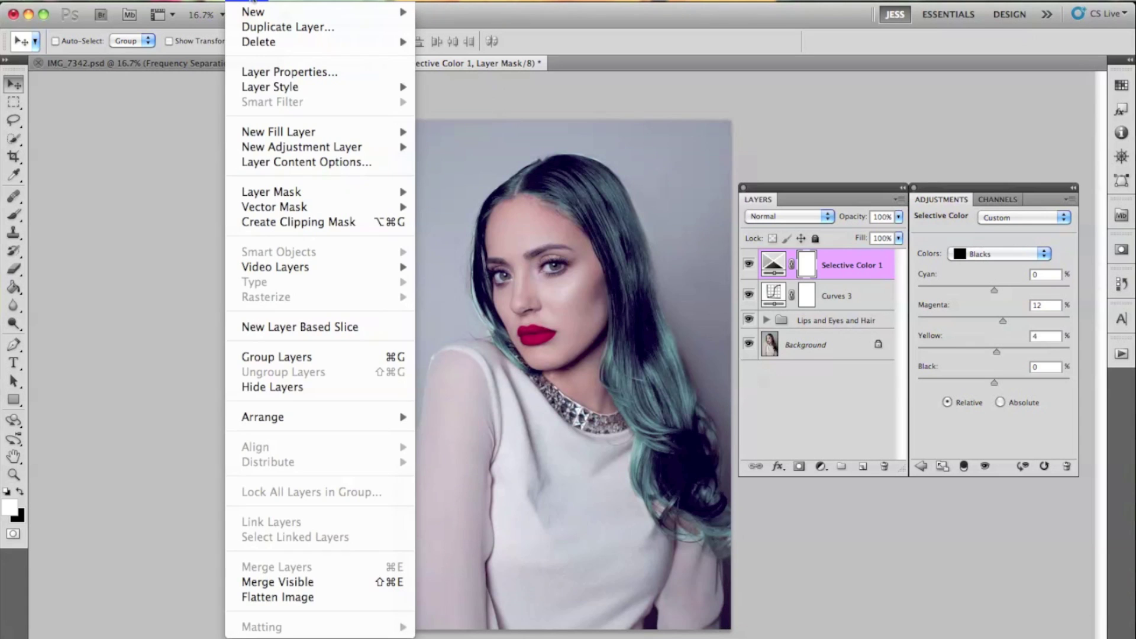
{"action": "mouse_move", "coordinate": [288, 150]}
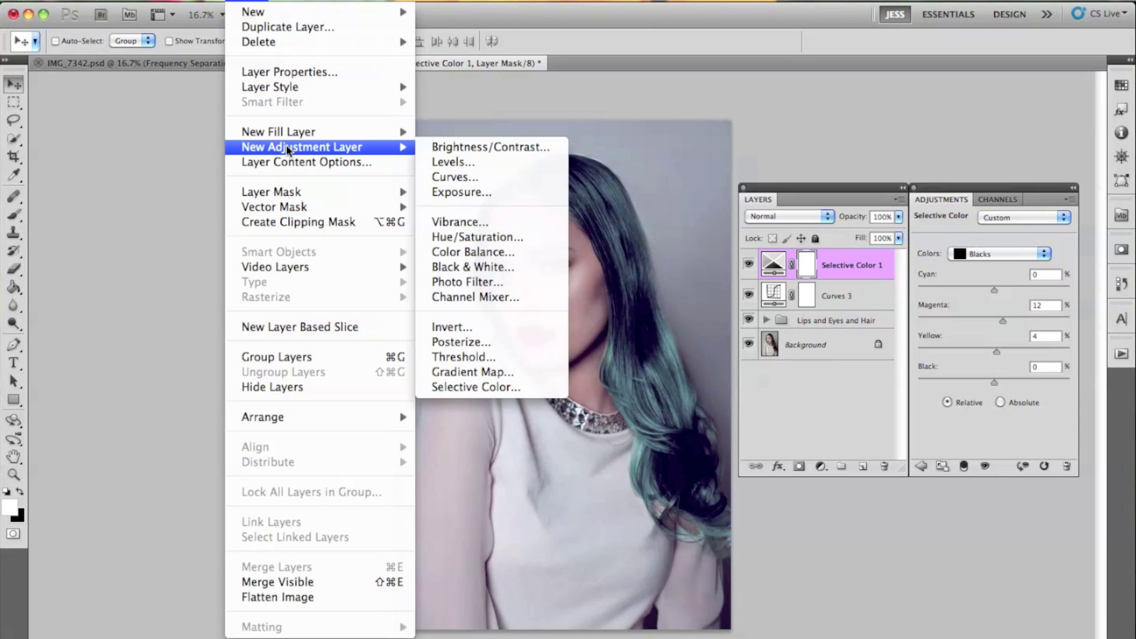
Add a Black & White adjustment layer with sepia Tint enabled, blended in Overlay
{"action": "left_click", "coordinate": [535, 267]}
{"action": "left_click", "coordinate": [709, 296]}
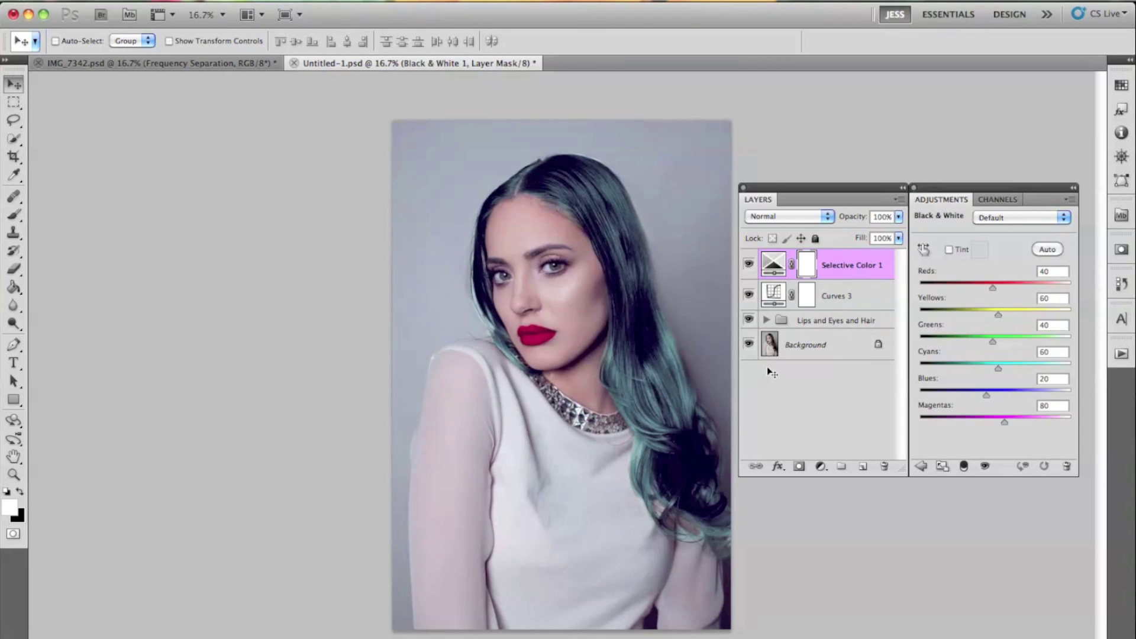
{"action": "left_click", "coordinate": [949, 250]}
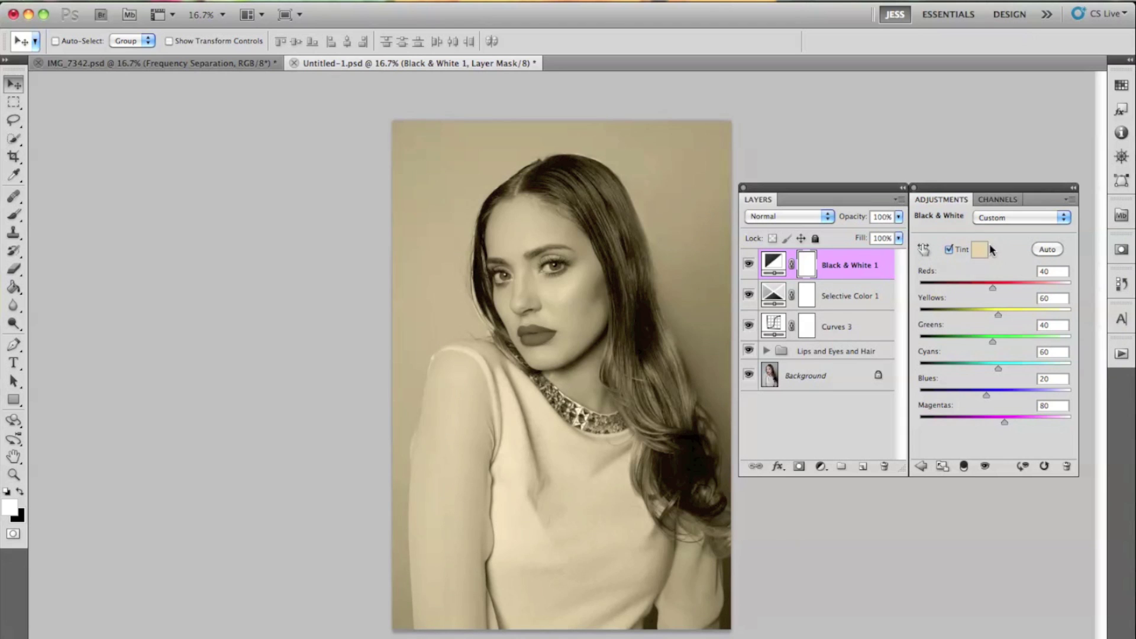
{"action": "left_click", "coordinate": [810, 218]}
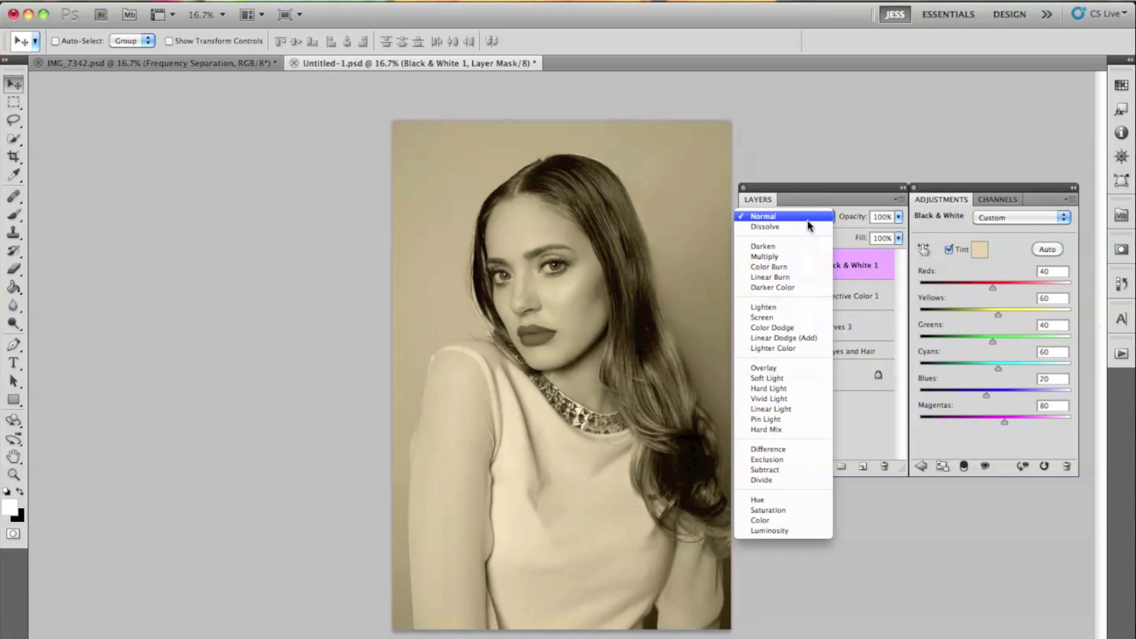
{"action": "left_click", "coordinate": [790, 369]}
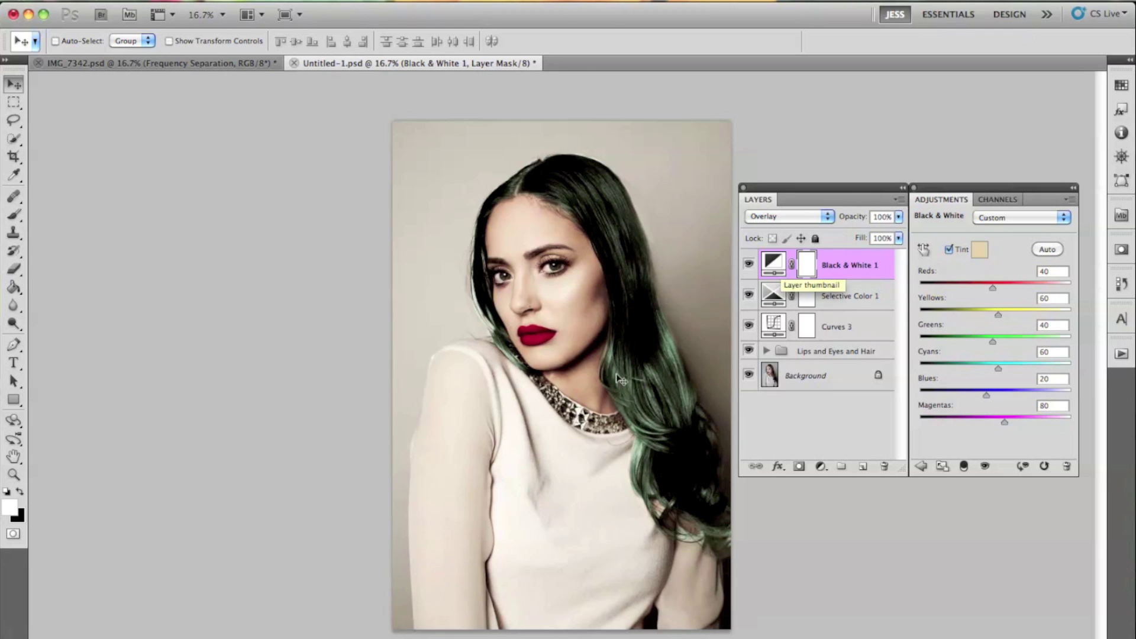
Settle the Black & White 1 layer's opacity at 20% after before/after comparisons
{"action": "left_click_drag", "start_coordinate": [854, 223], "coordinate": [787, 223]}
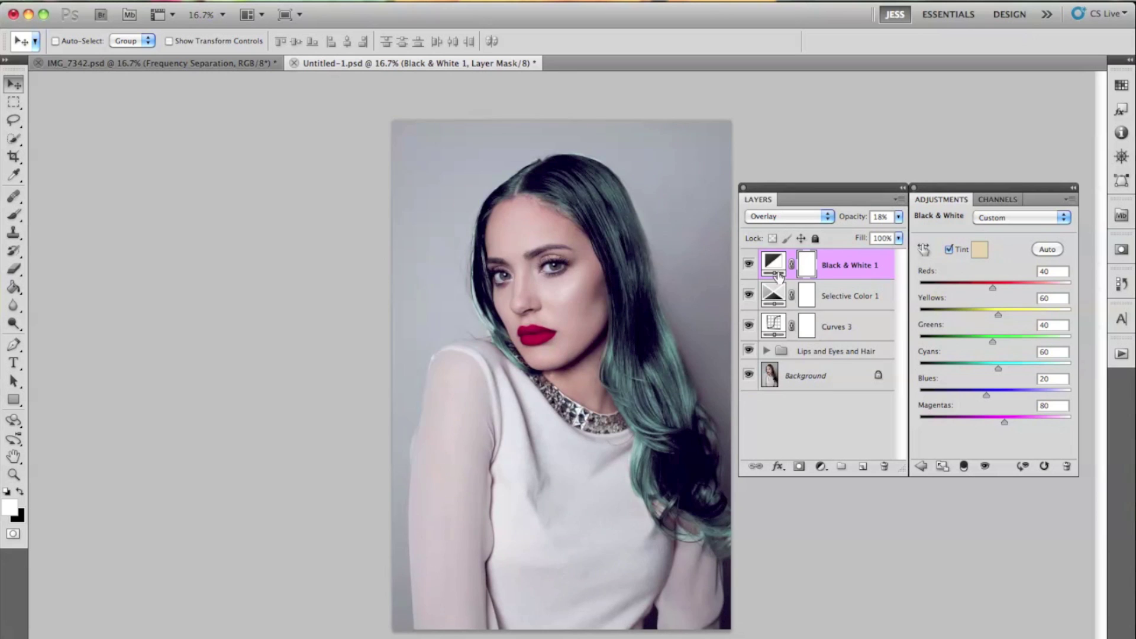
{"action": "left_click", "coordinate": [748, 266]}
{"action": "left_click", "coordinate": [748, 266]}
{"action": "left_click_drag", "start_coordinate": [862, 218], "coordinate": [861, 224]}
{"action": "left_click", "coordinate": [748, 266]}
{"action": "left_click", "coordinate": [749, 266]}
{"action": "mouse_move", "coordinate": [847, 220]}
{"action": "left_mouse_down"}
{"action": "mouse_move", "coordinate": [880, 219]}
{"action": "mouse_move", "coordinate": [848, 224]}
{"action": "left_mouse_up"}
{"action": "key", "text": "ctrl+z"}
{"action": "key", "text": "Return"}
{"action": "left_click", "coordinate": [256, 2]}
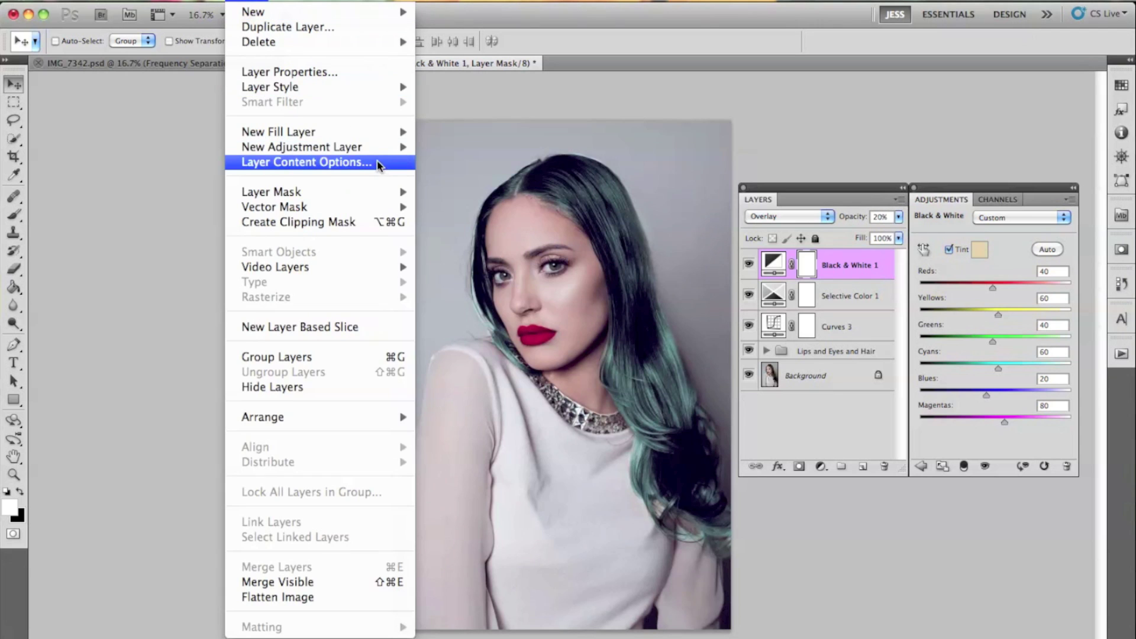
Add a Hue/Saturation 2 adjustment layer with Saturation set to -21
{"action": "mouse_move", "coordinate": [381, 146]}
{"action": "left_click", "coordinate": [479, 221]}
{"action": "left_click", "coordinate": [733, 298]}
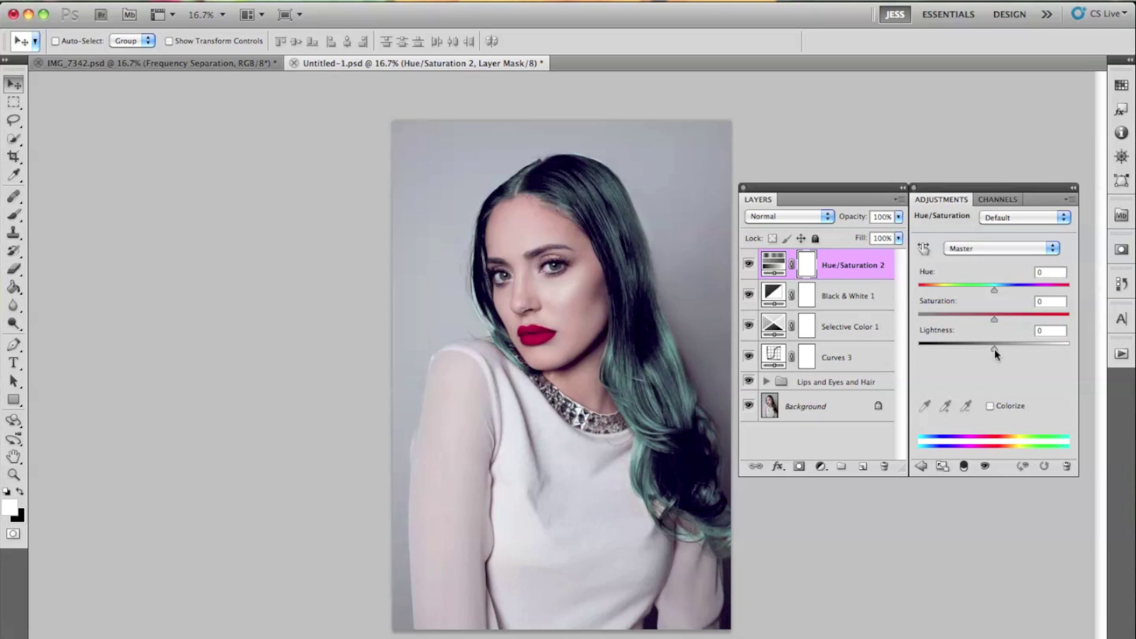
{"action": "left_click", "coordinate": [1049, 303]}
{"action": "type", "text": "-21"}
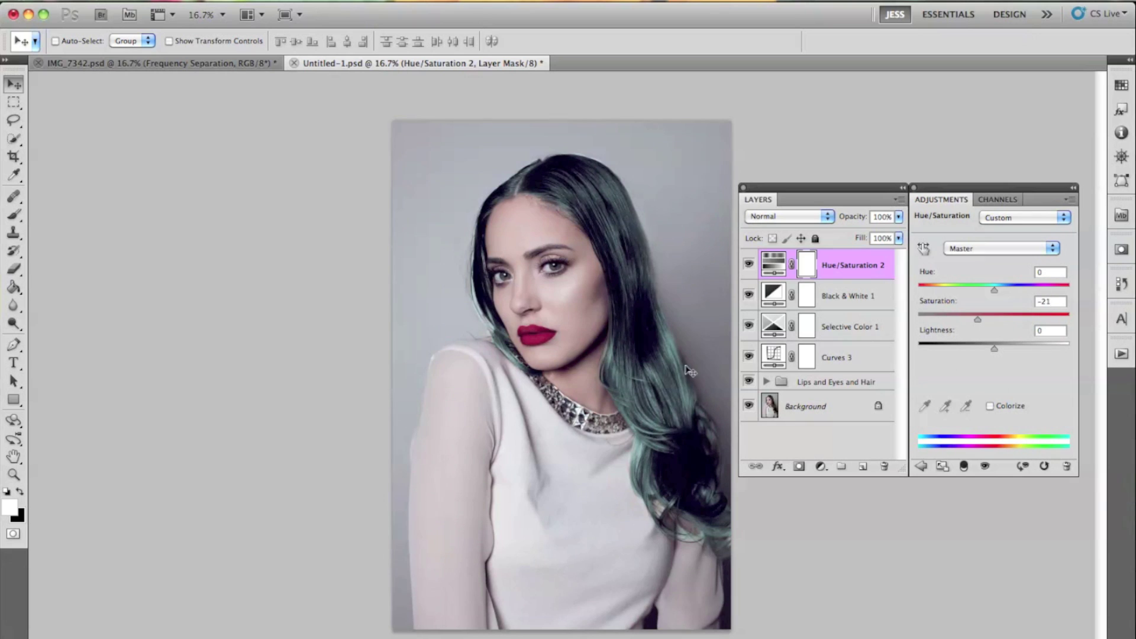
Blend the Hue/Saturation 2 layer in Overlay and scrub its opacity to 25%
{"action": "left_click", "coordinate": [805, 219]}
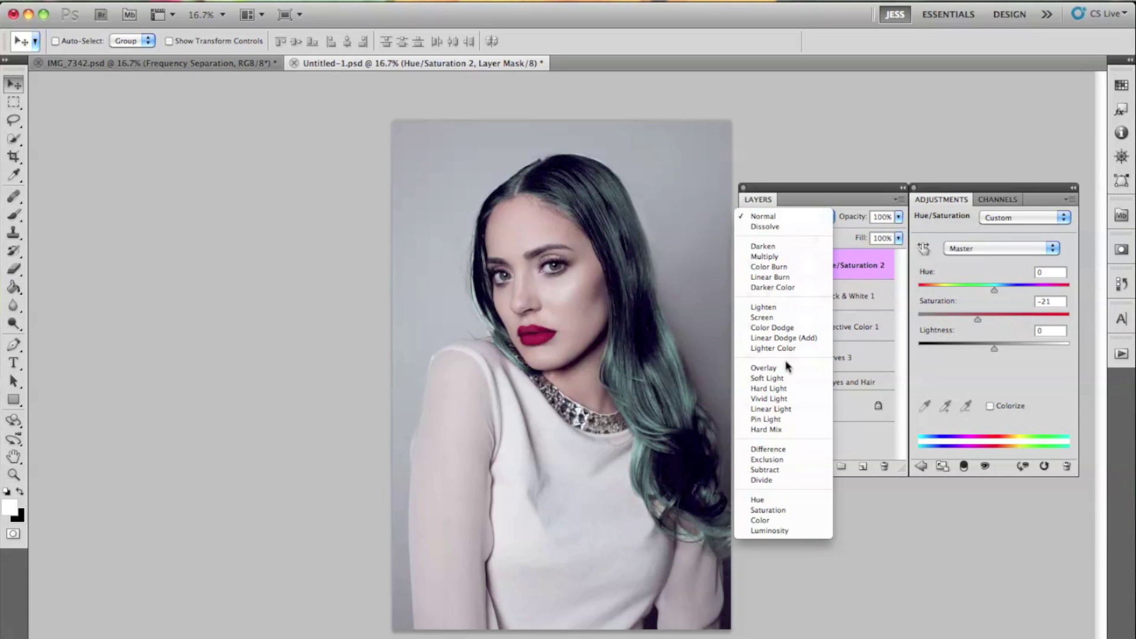
{"action": "left_click", "coordinate": [769, 369]}
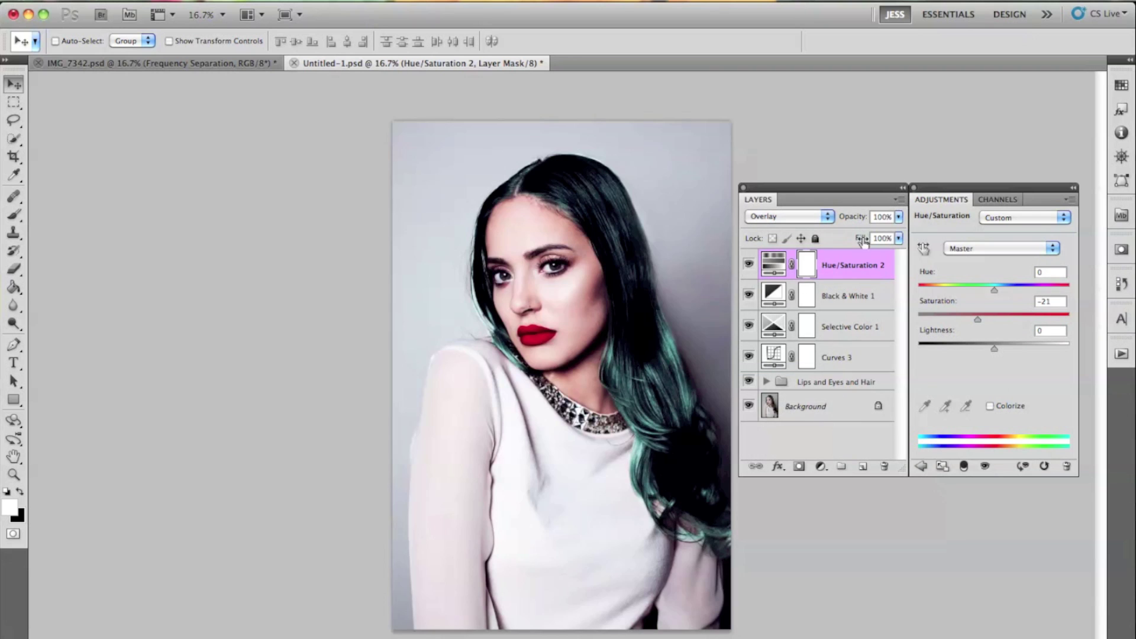
{"action": "left_click_drag", "start_coordinate": [854, 224], "coordinate": [797, 226]}
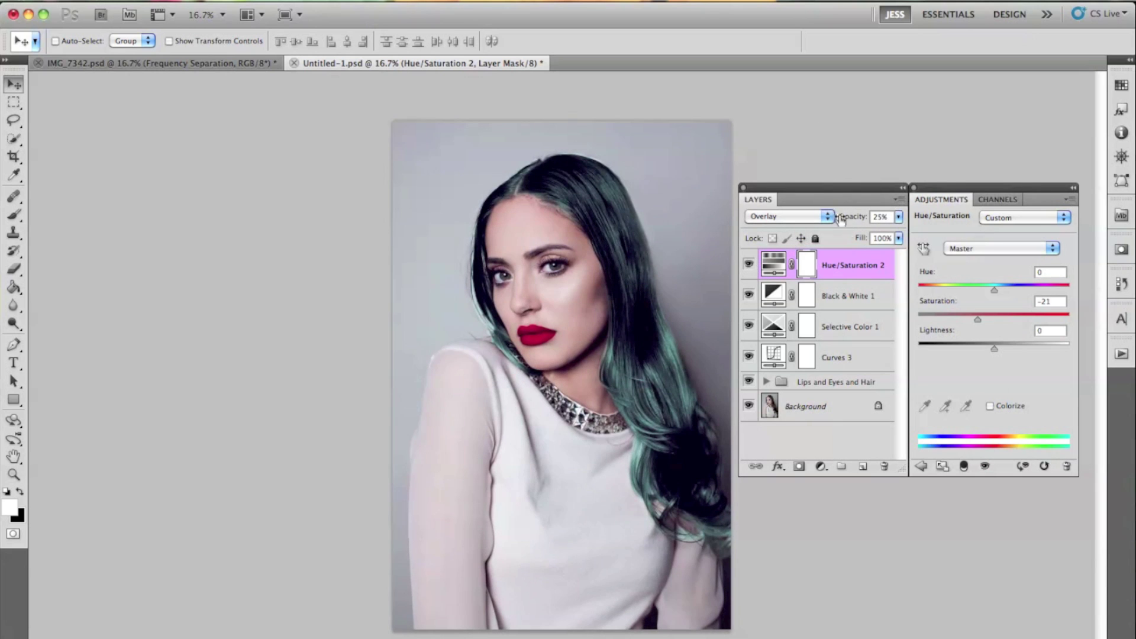
{"action": "left_click_drag", "start_coordinate": [846, 219], "coordinate": [900, 179]}
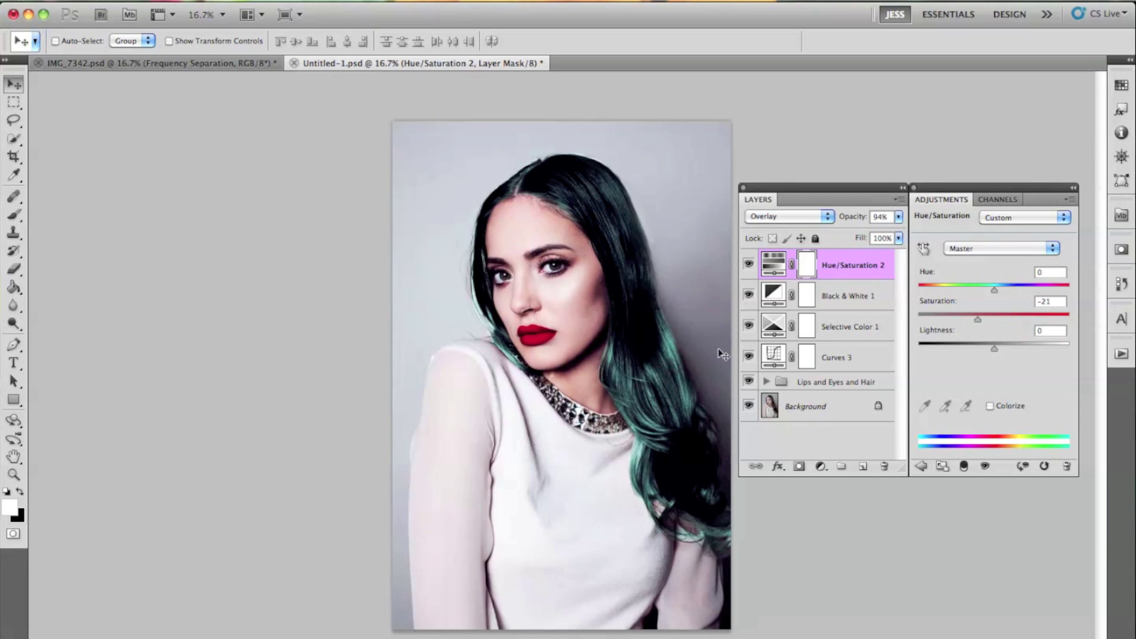
{"action": "left_click_drag", "start_coordinate": [853, 217], "coordinate": [808, 213]}
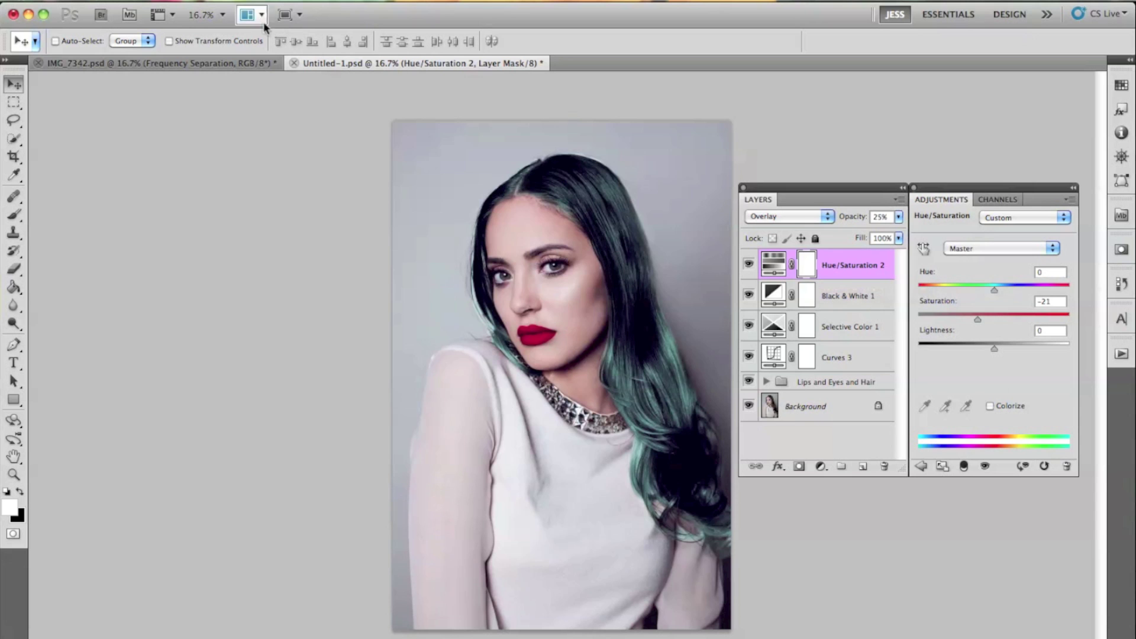
Add a Gradient Map layer and apply the purple-to-yellow gradient preset
{"action": "left_click", "coordinate": [258, 2]}
{"action": "mouse_move", "coordinate": [355, 147]}
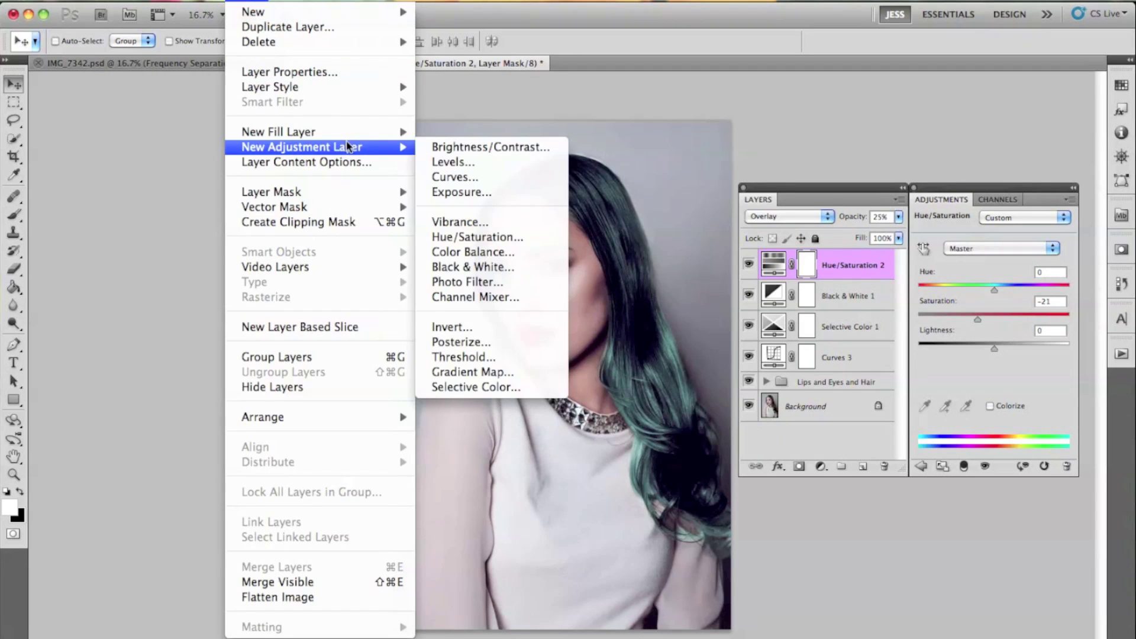
{"action": "left_click", "coordinate": [486, 368]}
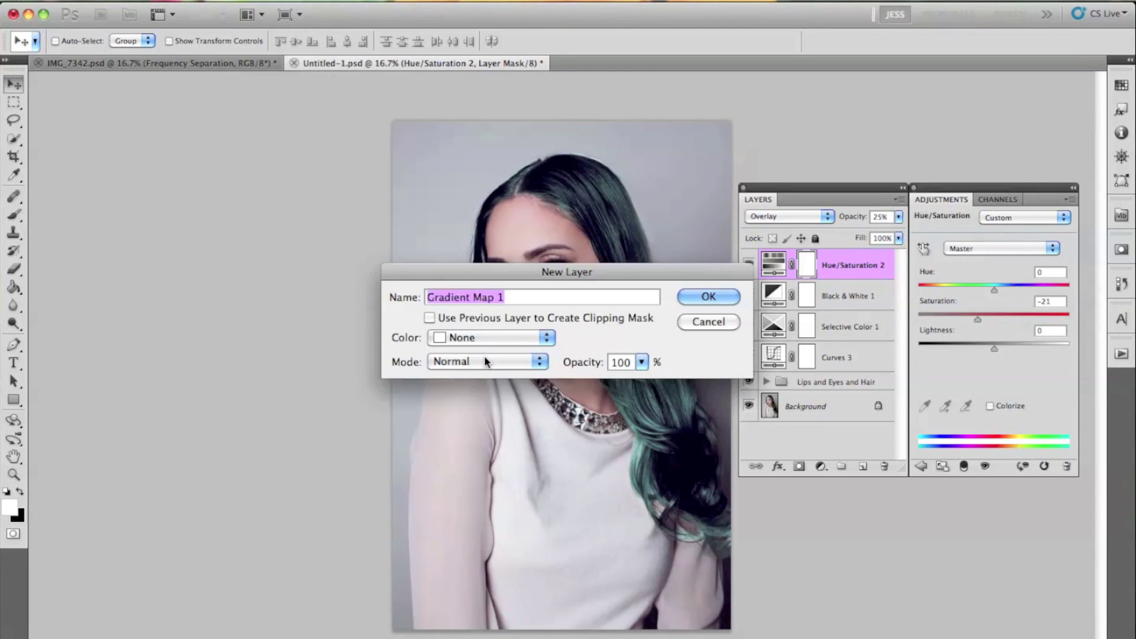
{"action": "key", "text": "Return"}
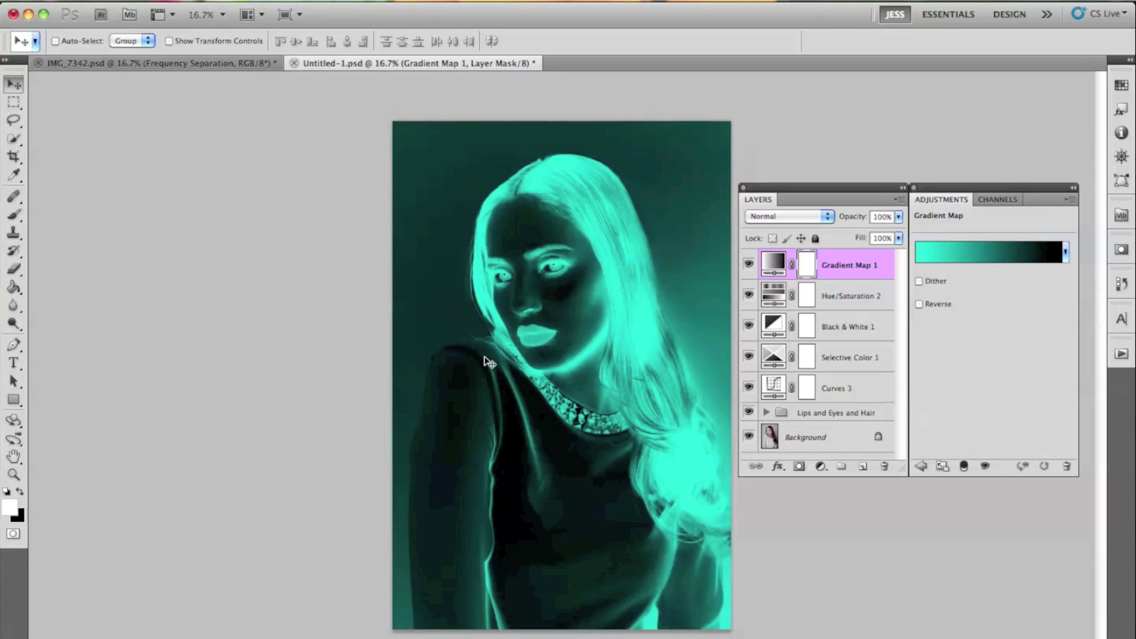
{"action": "left_click", "coordinate": [947, 260]}
{"action": "left_click_drag", "start_coordinate": [926, 294], "coordinate": [926, 332]}
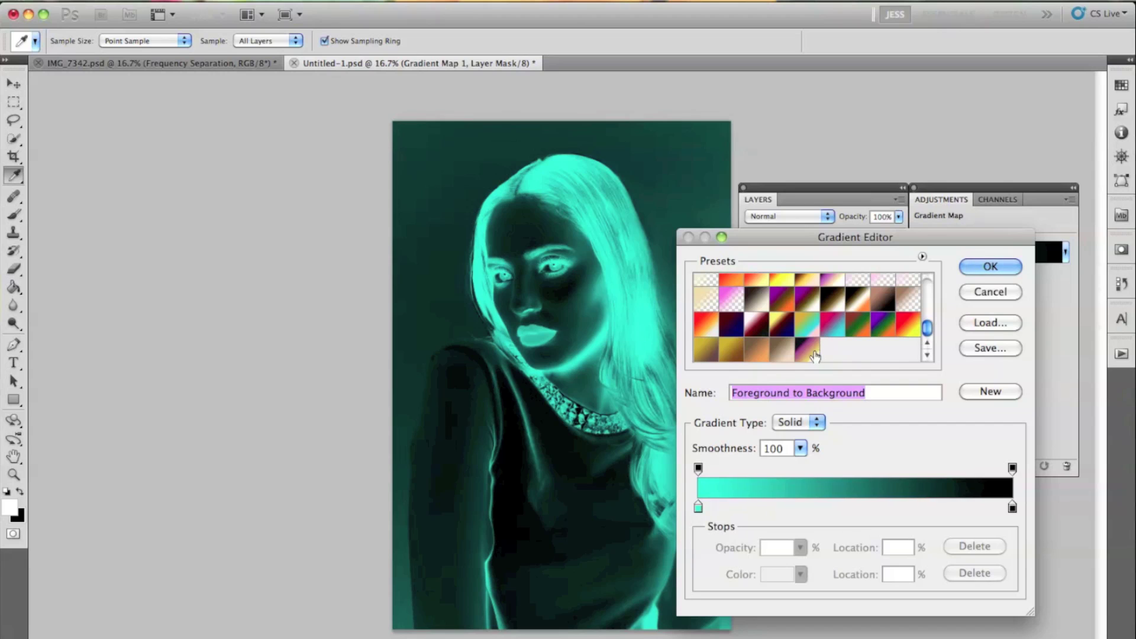
{"action": "left_click", "coordinate": [773, 355]}
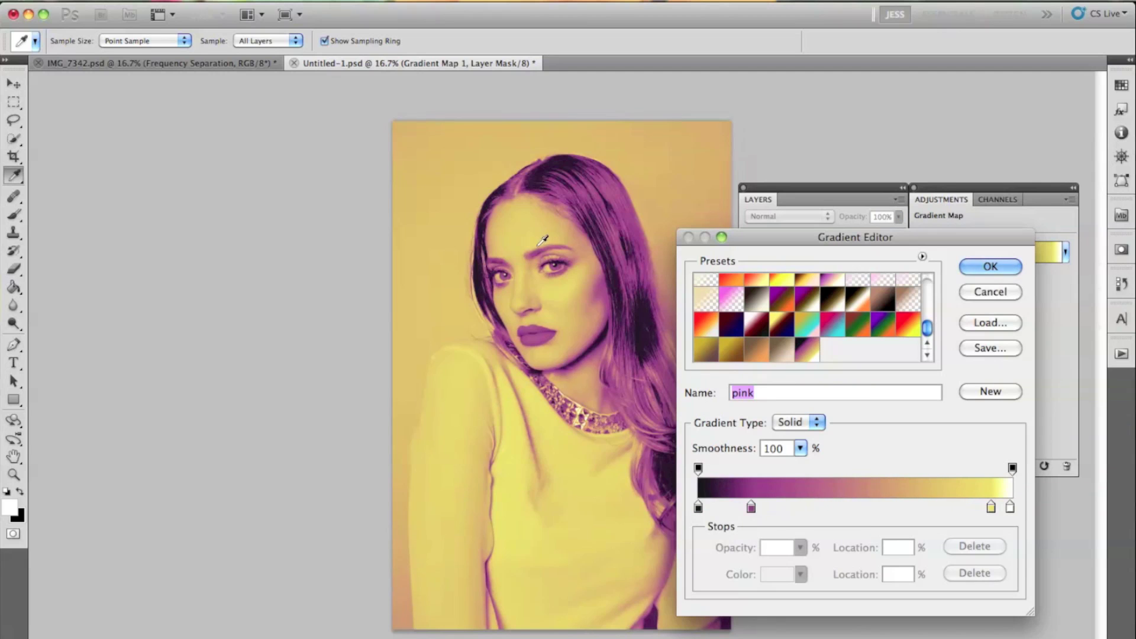
Inspect the dark, purple, yellow and white colour stops unchanged, then accept the gradient
{"action": "left_click", "coordinate": [698, 508]}
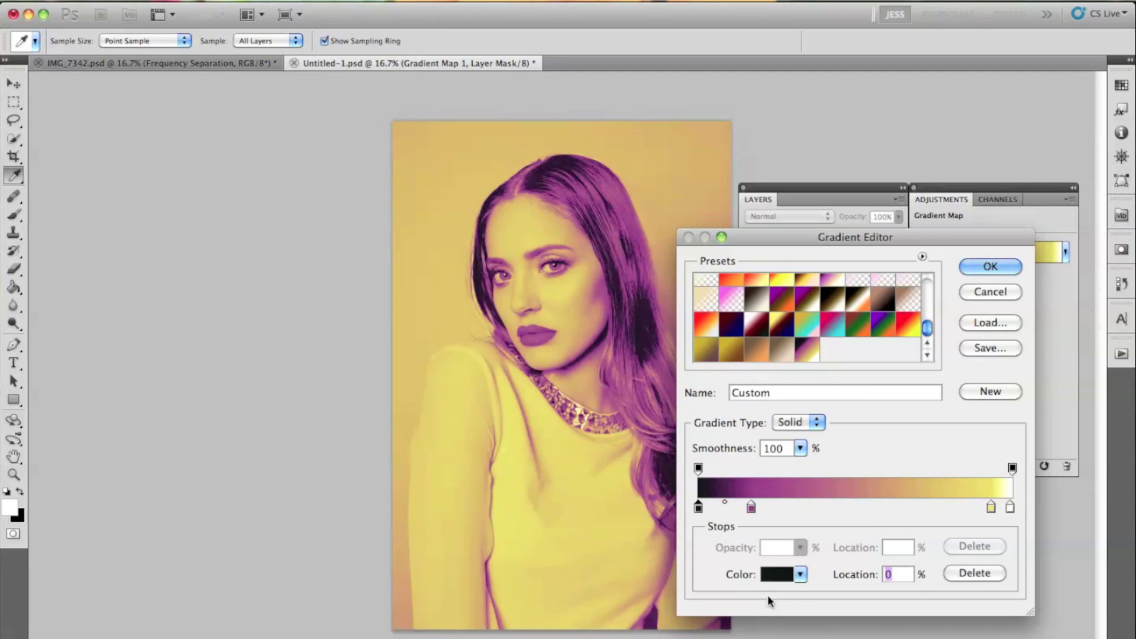
{"action": "left_click", "coordinate": [772, 574]}
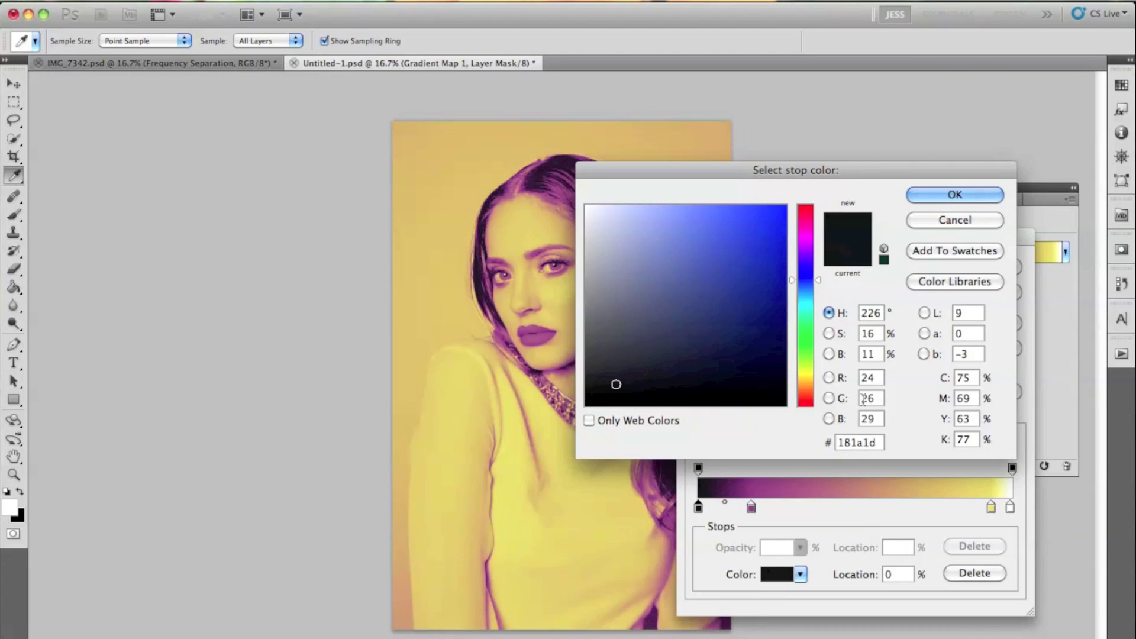
{"action": "left_click", "coordinate": [944, 216]}
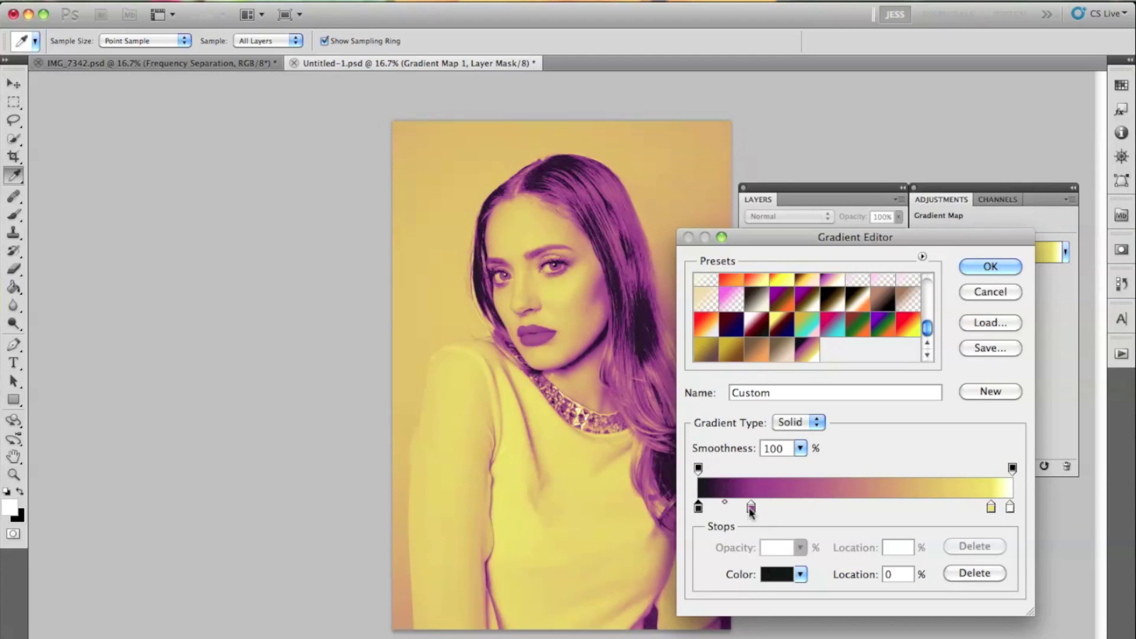
{"action": "left_click", "coordinate": [750, 507]}
{"action": "left_click", "coordinate": [775, 575]}
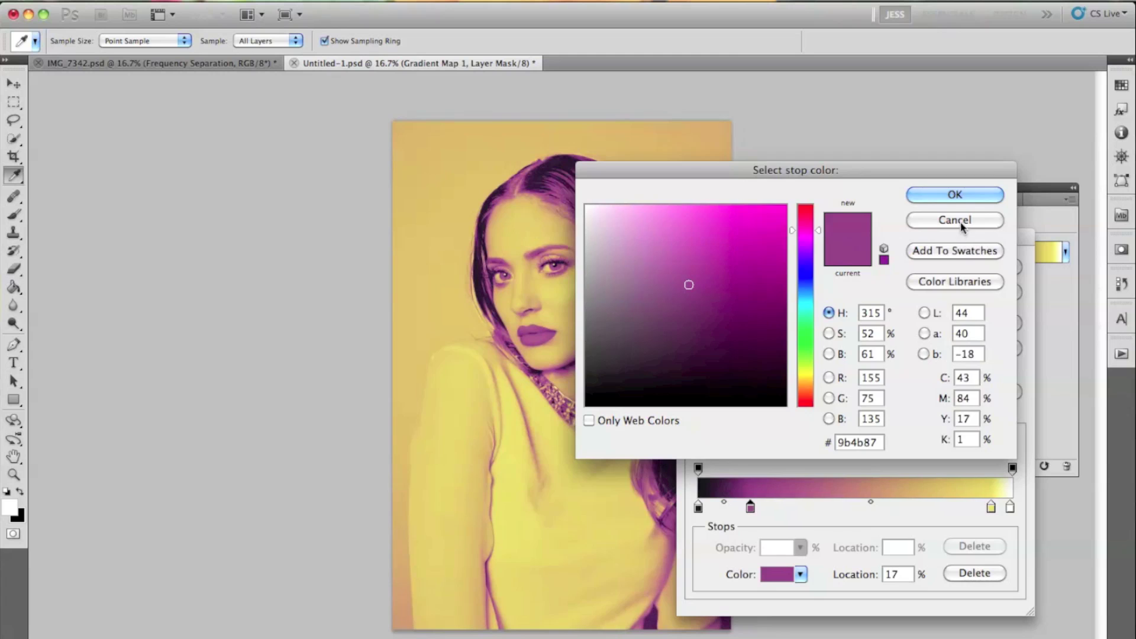
{"action": "left_click", "coordinate": [931, 221]}
{"action": "left_click", "coordinate": [990, 508]}
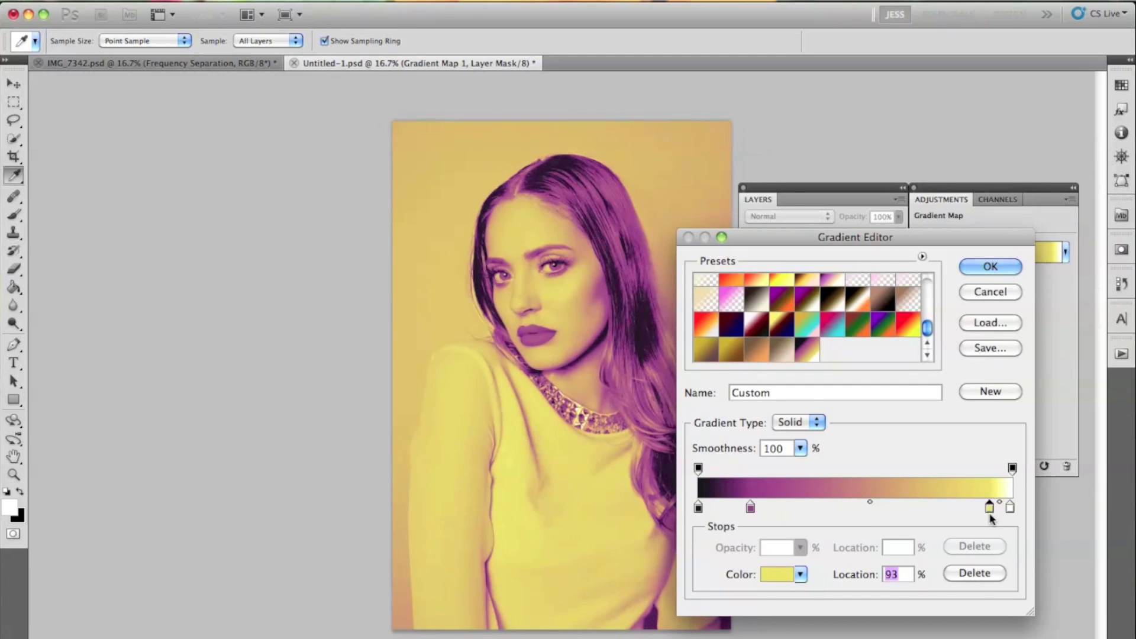
{"action": "left_click", "coordinate": [1010, 508]}
{"action": "left_click", "coordinate": [780, 575]}
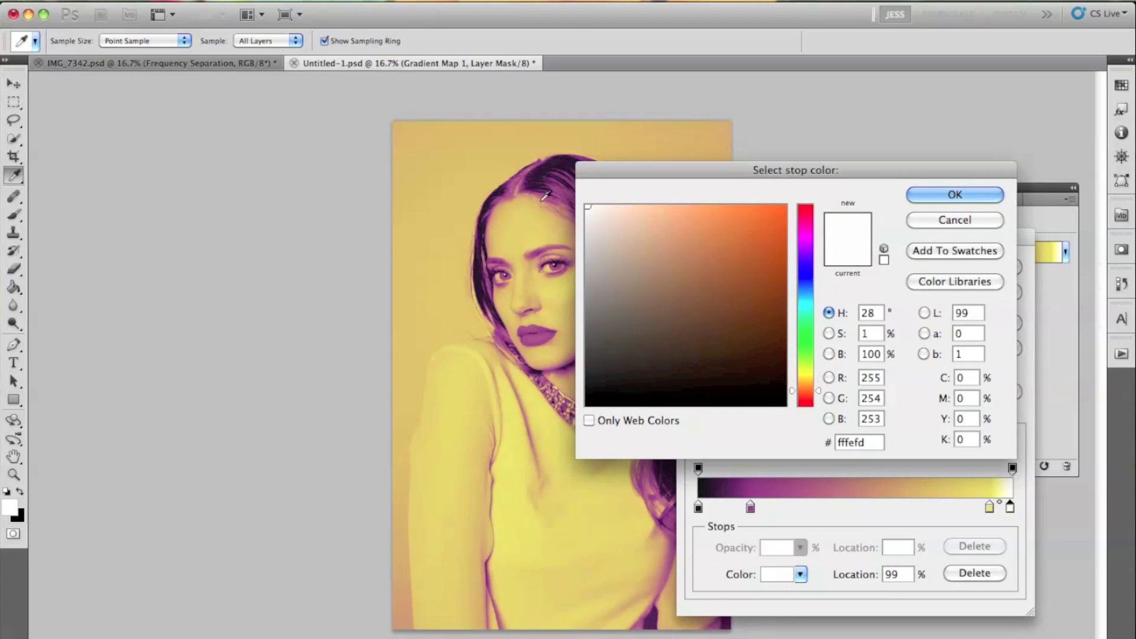
{"action": "left_click", "coordinate": [967, 220]}
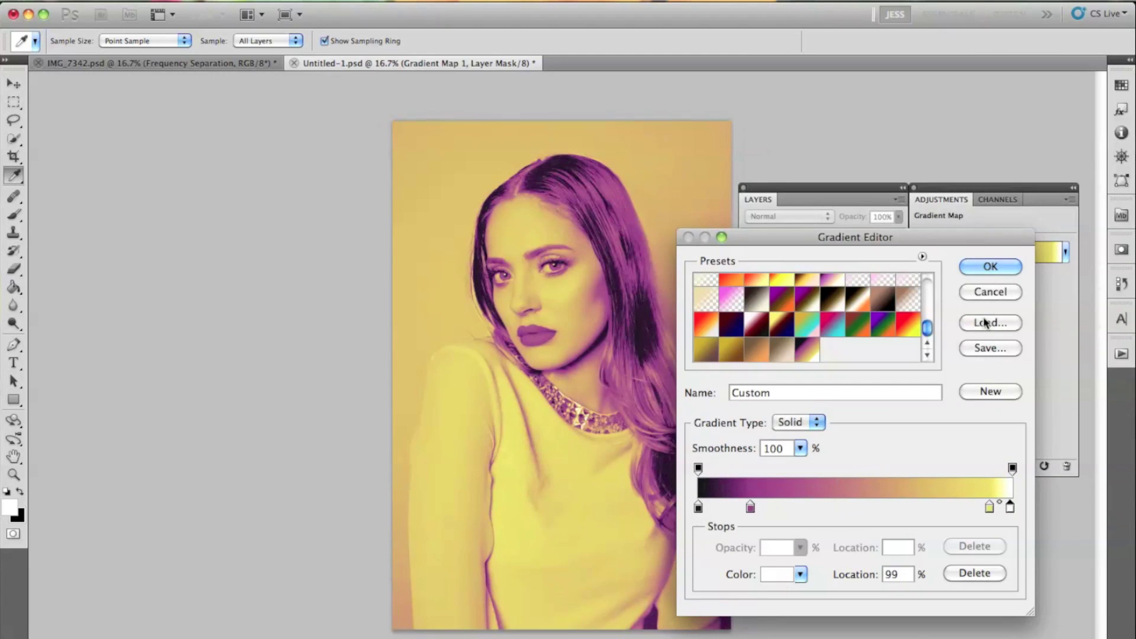
{"action": "left_click", "coordinate": [992, 267]}
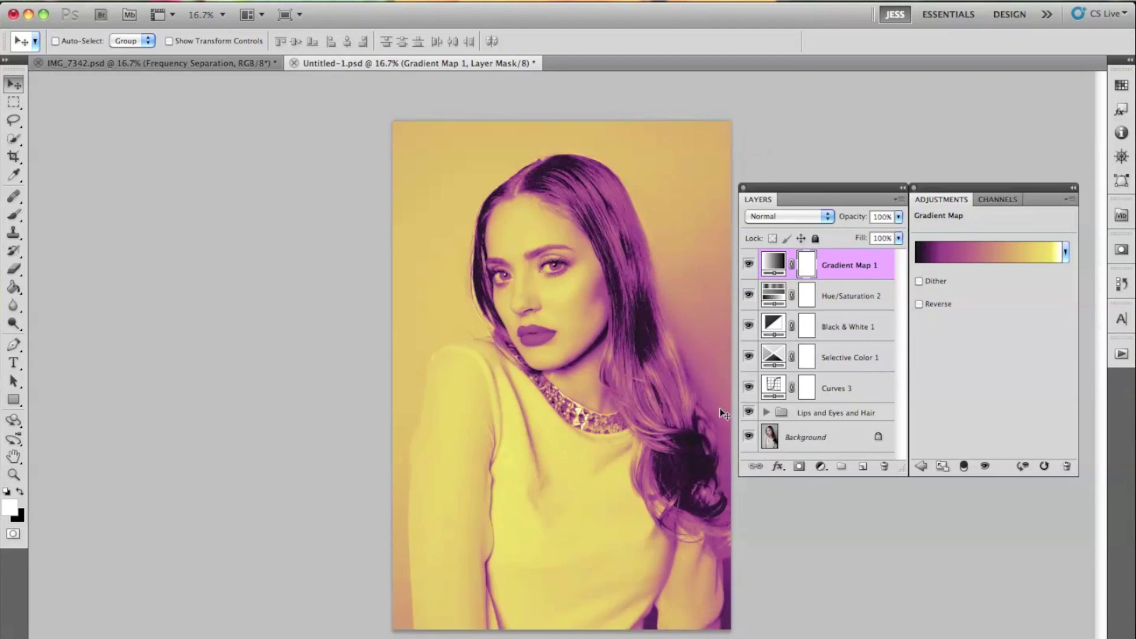
{"action": "left_click", "coordinate": [793, 217]}
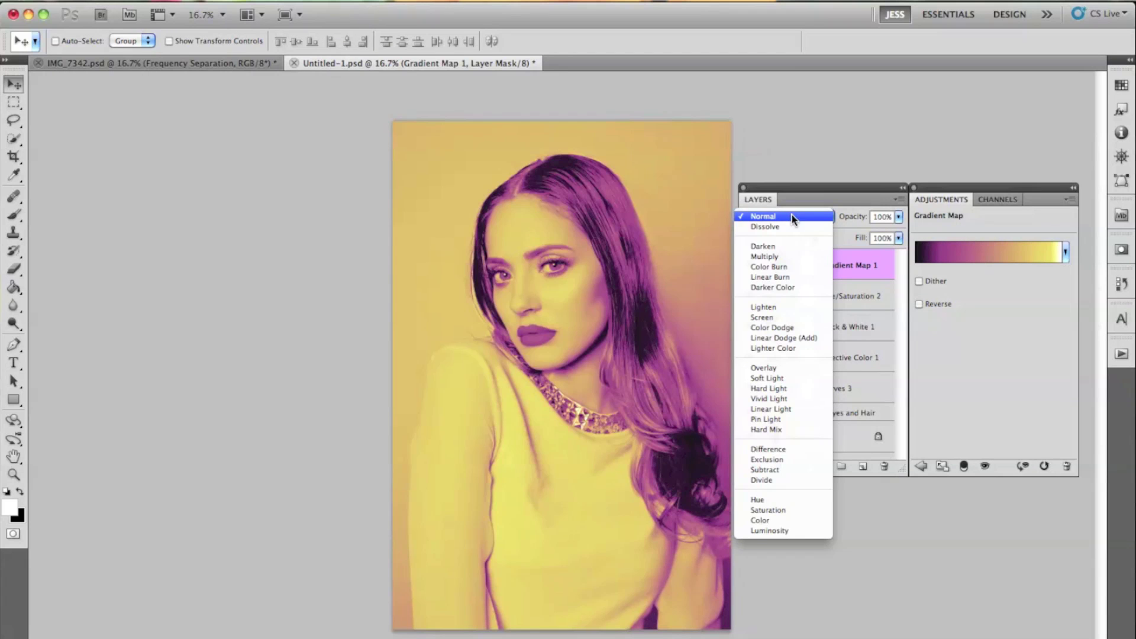
Set Gradient Map 1 to Soft Light at 17% opacity and compare it on and off
{"action": "left_click", "coordinate": [772, 378]}
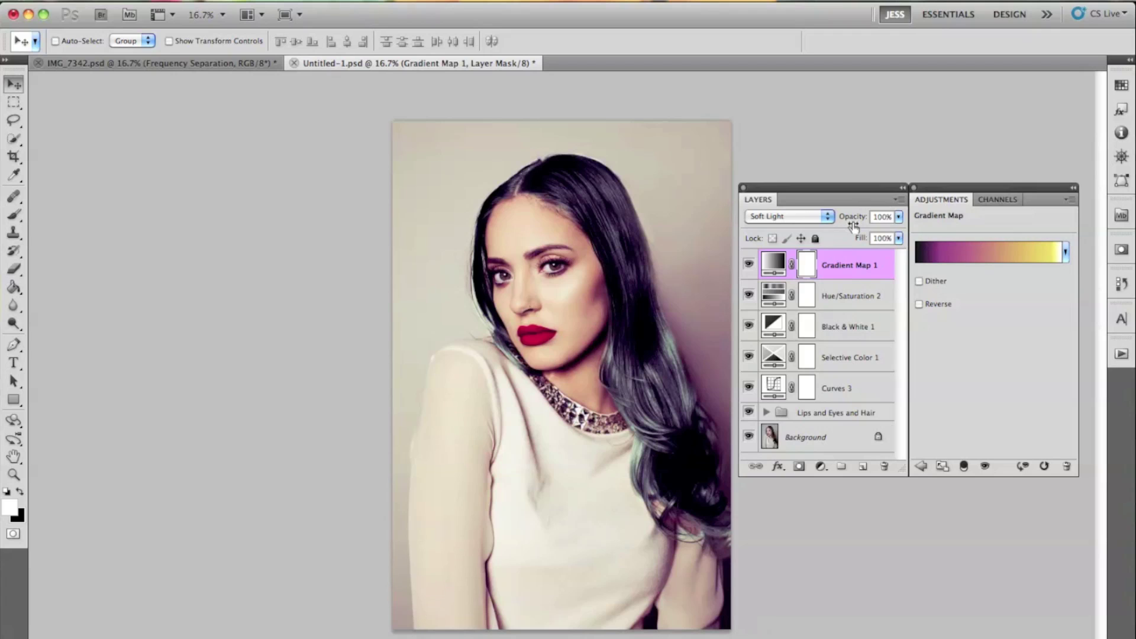
{"action": "left_click_drag", "start_coordinate": [854, 225], "coordinate": [790, 222]}
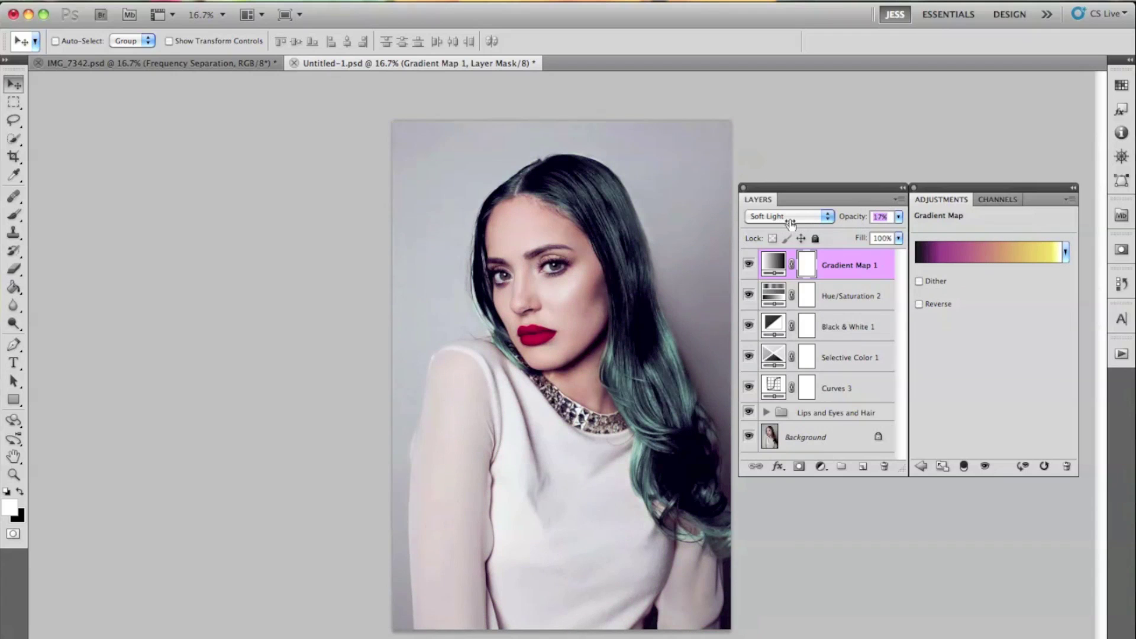
{"action": "left_click", "coordinate": [749, 266]}
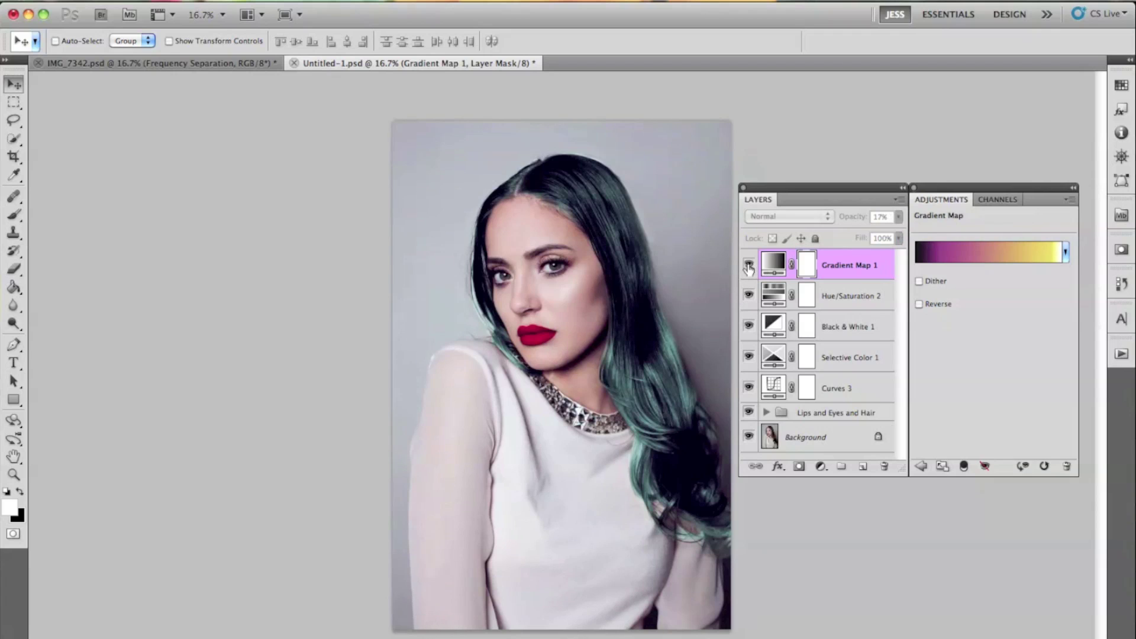
{"action": "left_click", "coordinate": [748, 266]}
{"action": "left_click", "coordinate": [748, 269]}
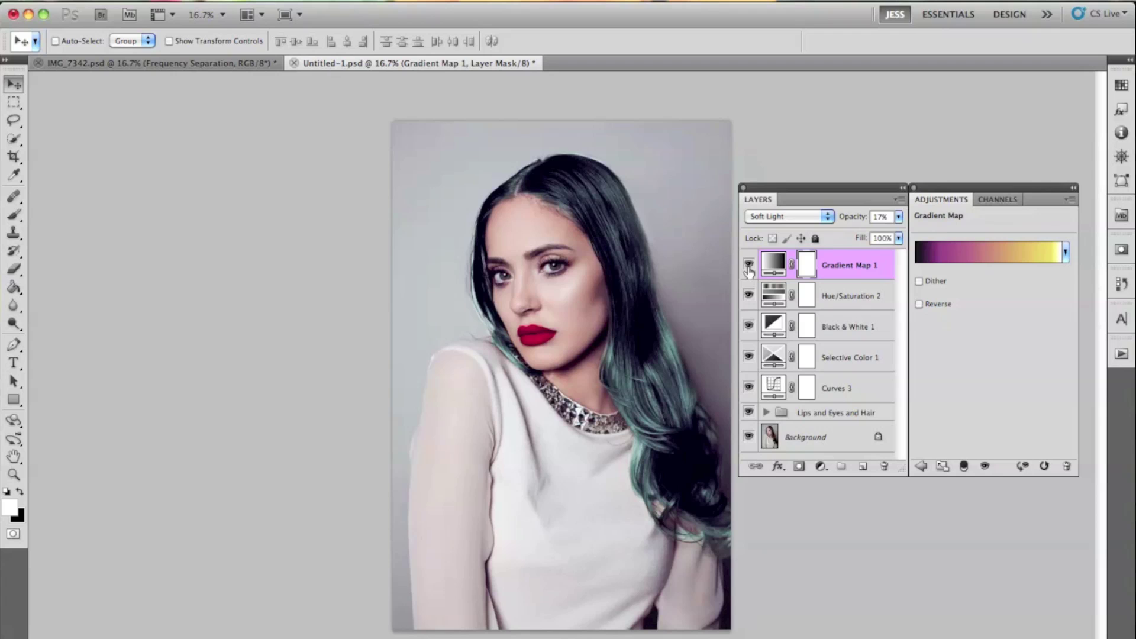
{"action": "left_click", "coordinate": [748, 266]}
{"action": "left_click", "coordinate": [749, 267]}
Toggle Curves 3, Selective Color 1, Black & White 1, Hue/Saturation 2 and Gradient Map 1 to compare
{"action": "left_click", "coordinate": [748, 388]}
{"action": "left_click", "coordinate": [748, 358]}
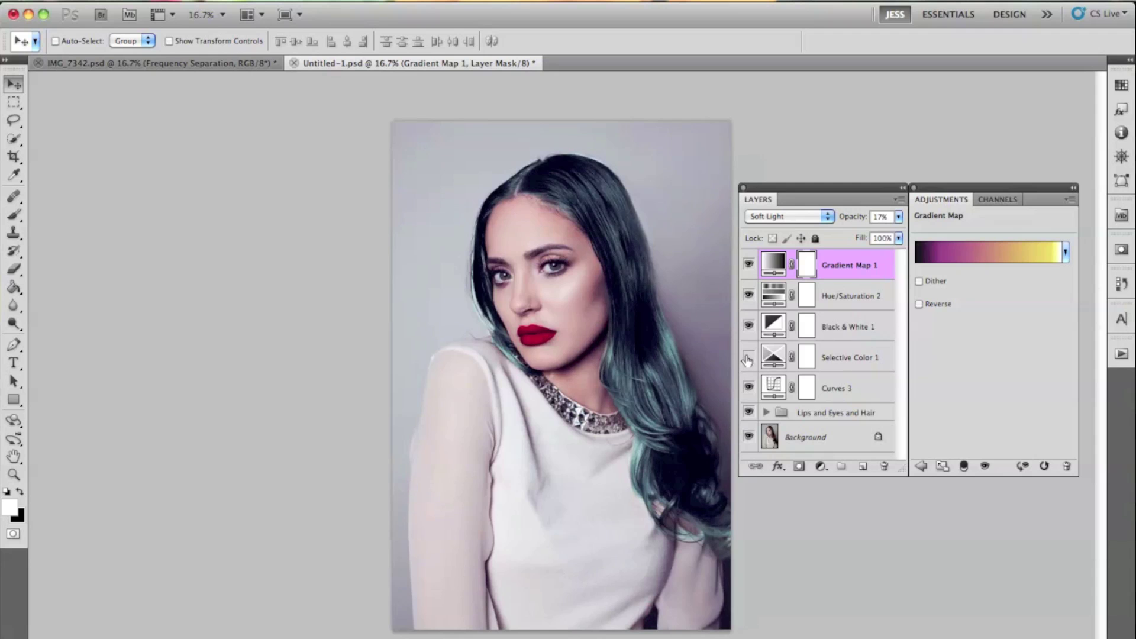
{"action": "left_click", "coordinate": [749, 329]}
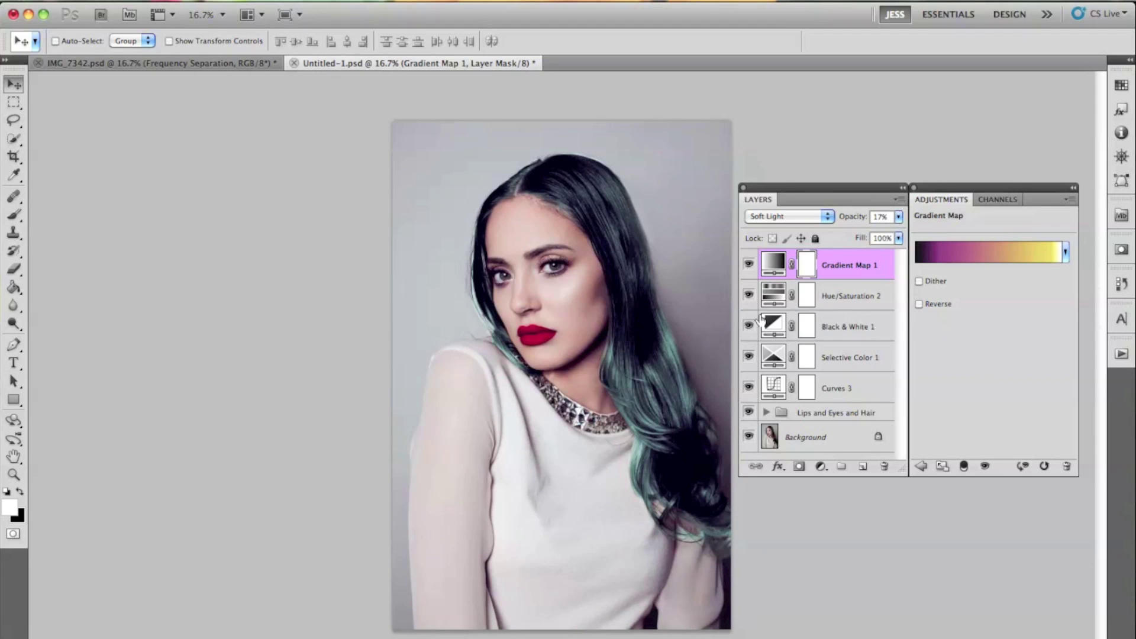
{"action": "left_click", "coordinate": [752, 290]}
{"action": "left_click", "coordinate": [748, 264]}
{"action": "left_click", "coordinate": [748, 264]}
Add a teal Gradient Fill layer, blended in Multiply at 53% opacity
{"action": "left_click", "coordinate": [820, 466]}
{"action": "left_click", "coordinate": [844, 481]}
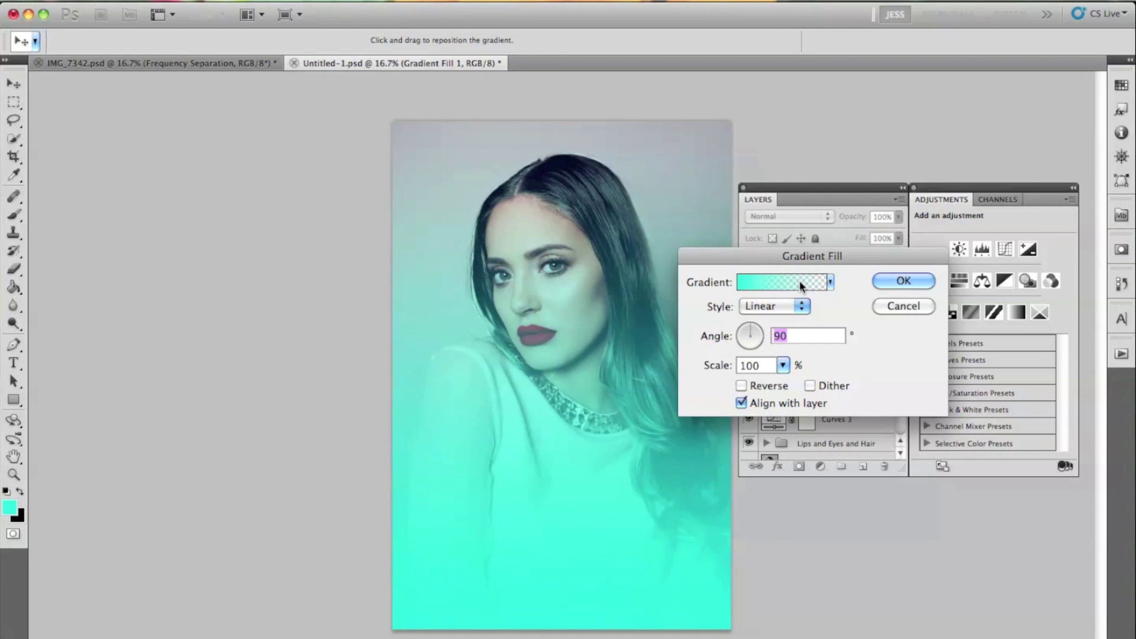
{"action": "left_click", "coordinate": [903, 281]}
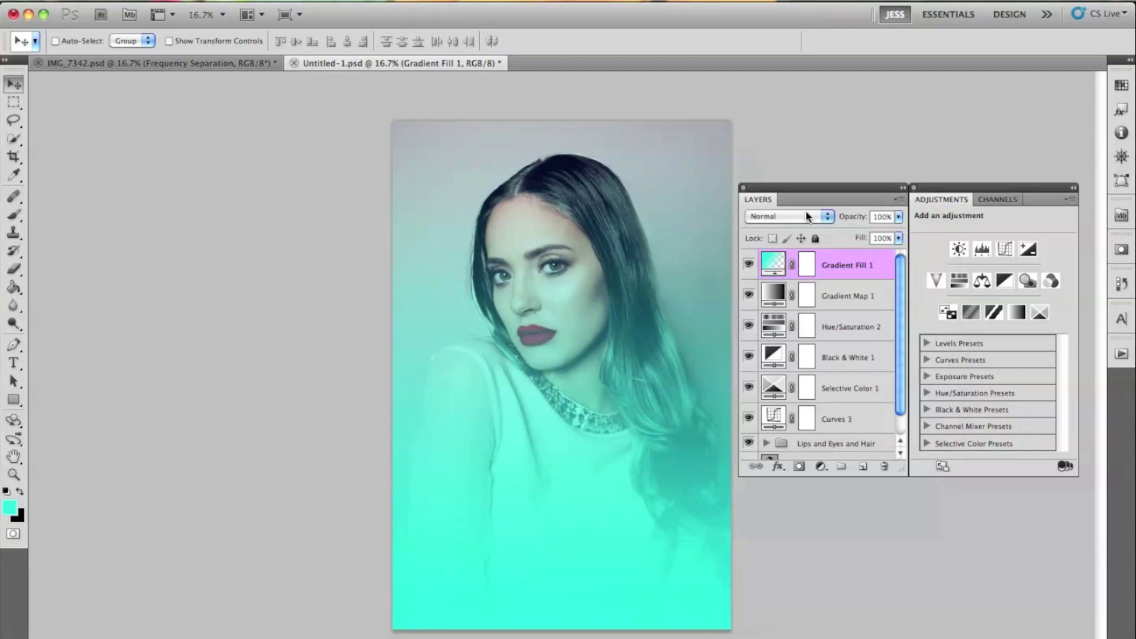
{"action": "left_click", "coordinate": [805, 216]}
{"action": "left_click", "coordinate": [802, 266]}
{"action": "left_click", "coordinate": [804, 217]}
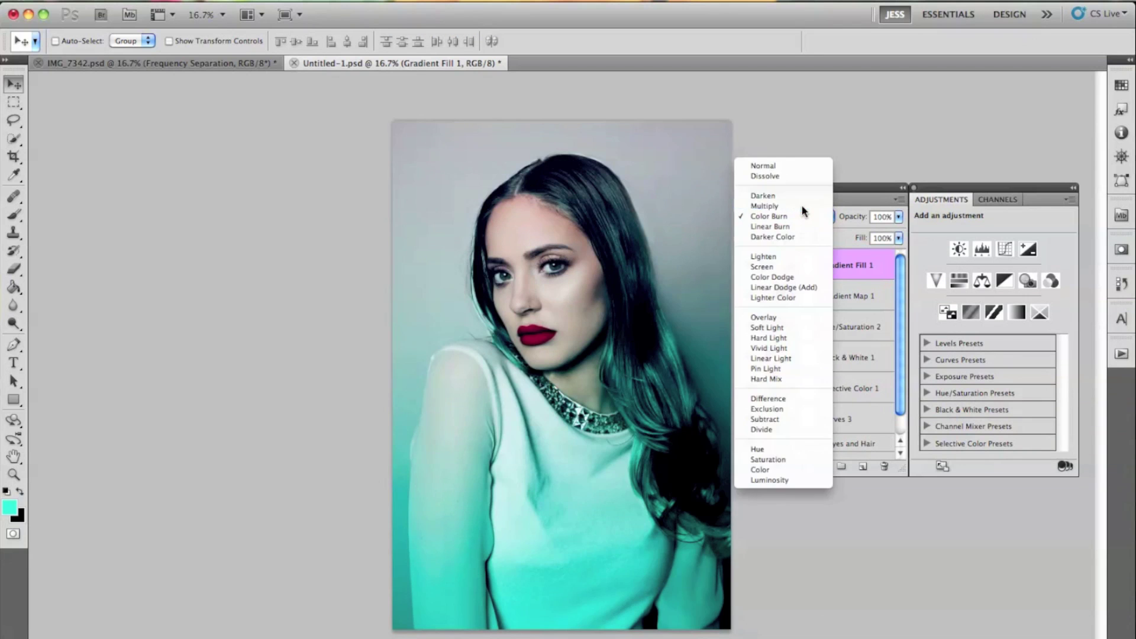
{"action": "left_click", "coordinate": [803, 206]}
{"action": "mouse_move", "coordinate": [855, 217]}
{"action": "left_mouse_down"}
{"action": "mouse_move", "coordinate": [807, 214]}
{"action": "mouse_move", "coordinate": [834, 217]}
{"action": "left_mouse_up"}
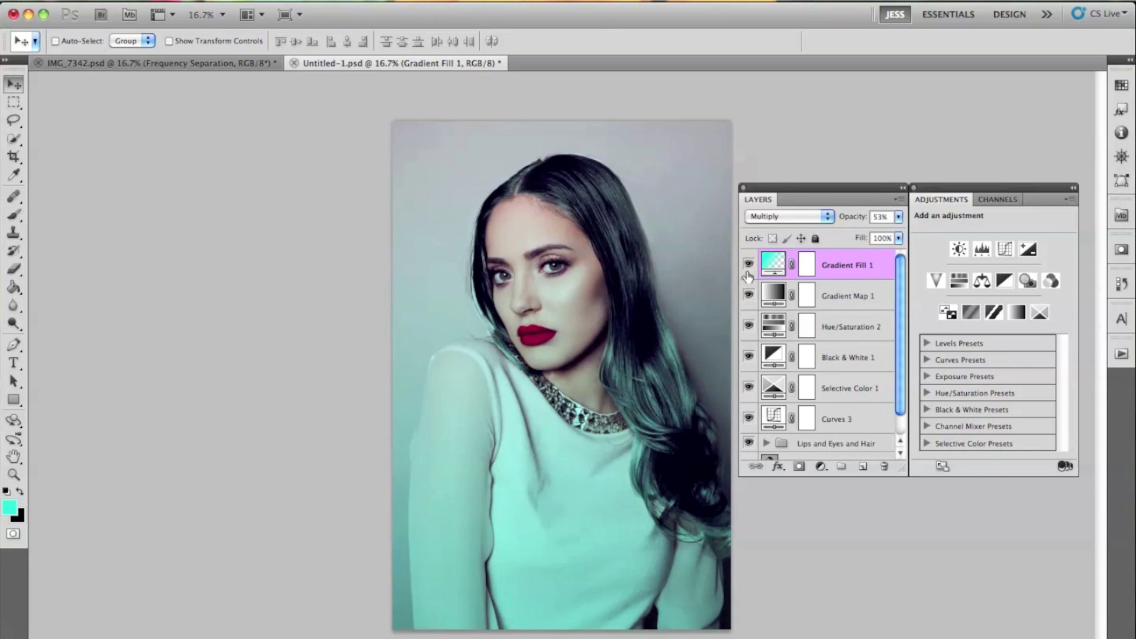
Reposition the teal gradient lower on the image in the fill settings
{"action": "double_click", "coordinate": [778, 266]}
{"action": "left_click_drag", "start_coordinate": [565, 355], "coordinate": [562, 419]}
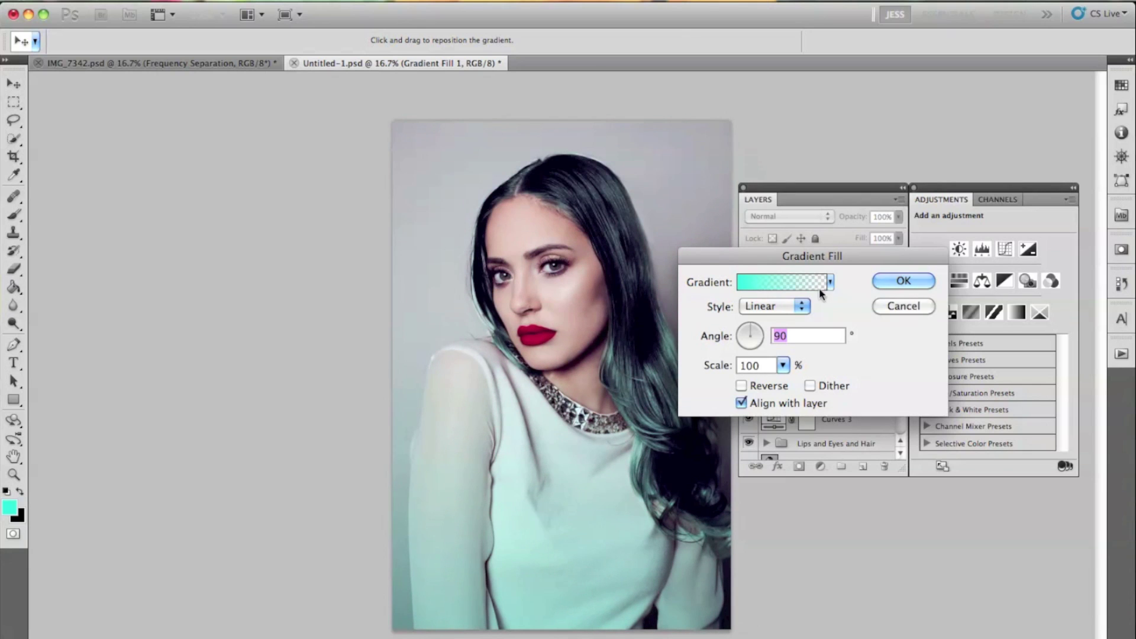
{"action": "left_click", "coordinate": [902, 280]}
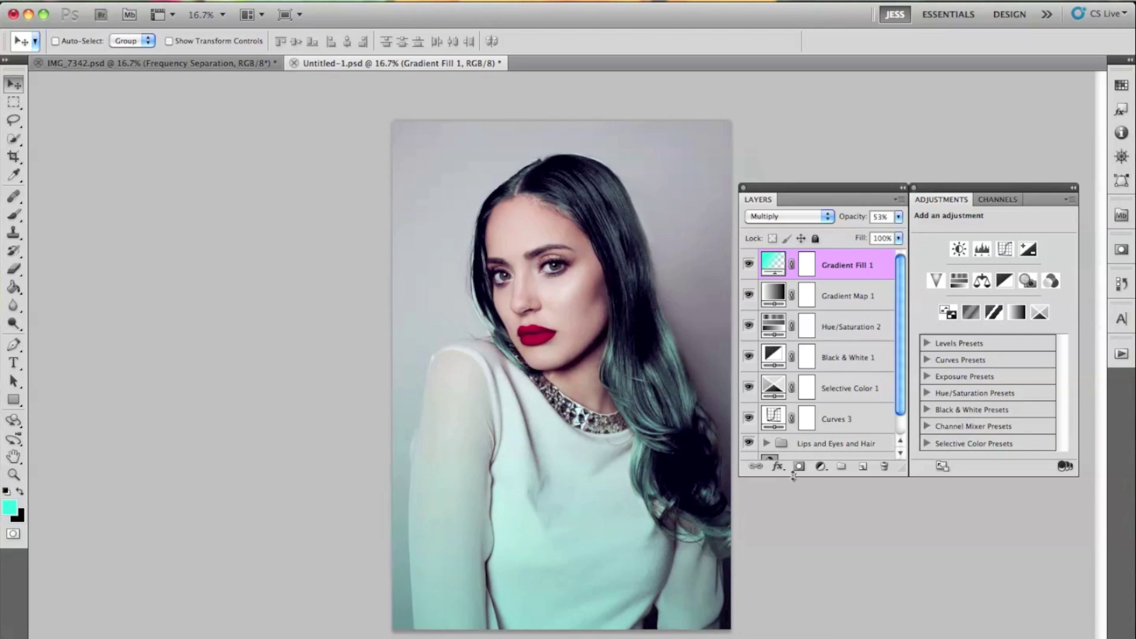
{"action": "left_click", "coordinate": [820, 466]}
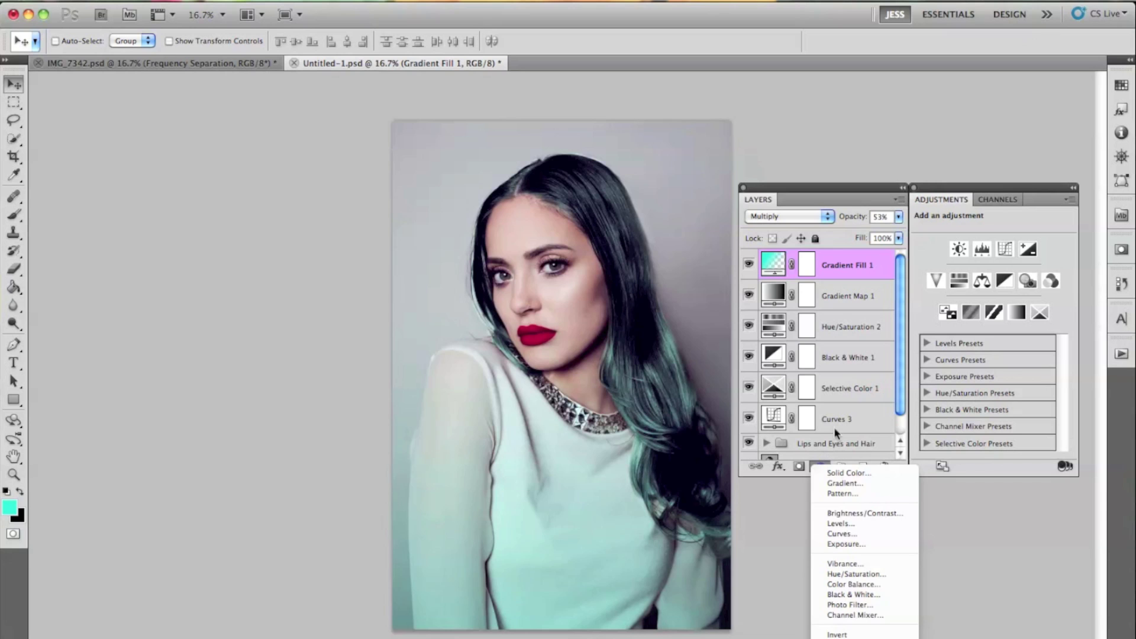
Add another Gradient Fill layer using the black-to-transparent preset
{"action": "left_click", "coordinate": [839, 483]}
{"action": "left_click", "coordinate": [807, 279]}
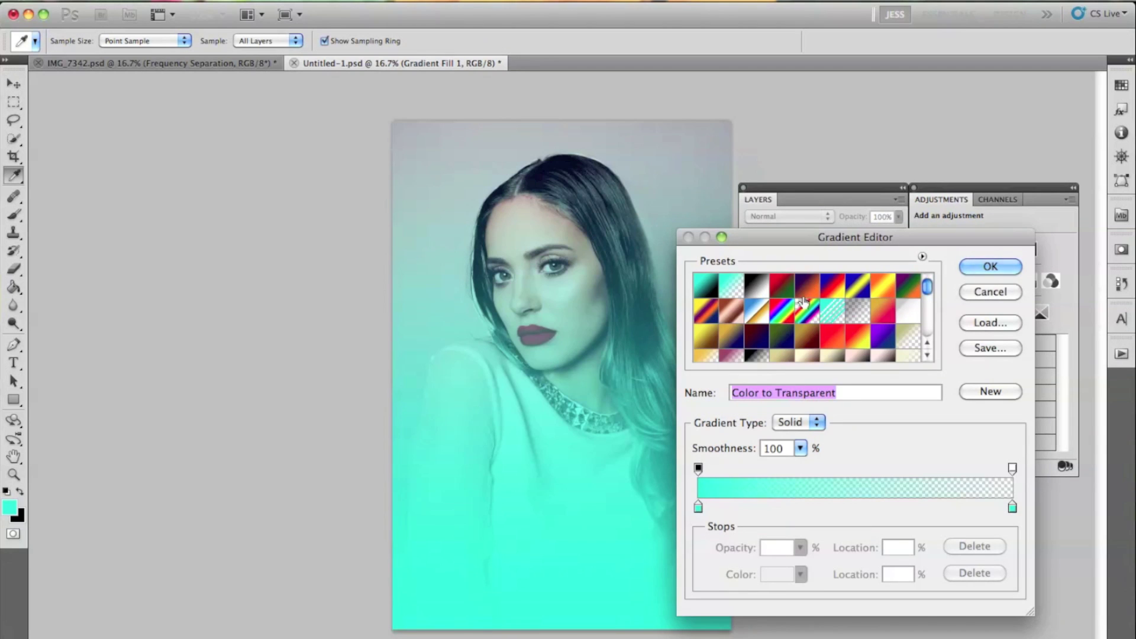
{"action": "left_click", "coordinate": [755, 359]}
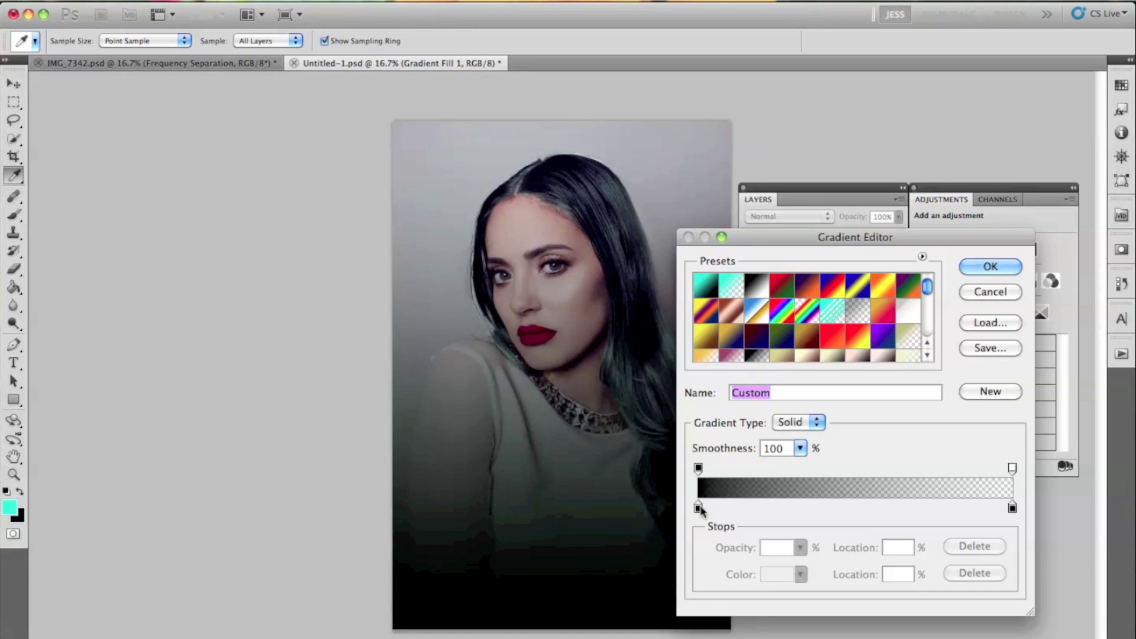
{"action": "left_click", "coordinate": [986, 269]}
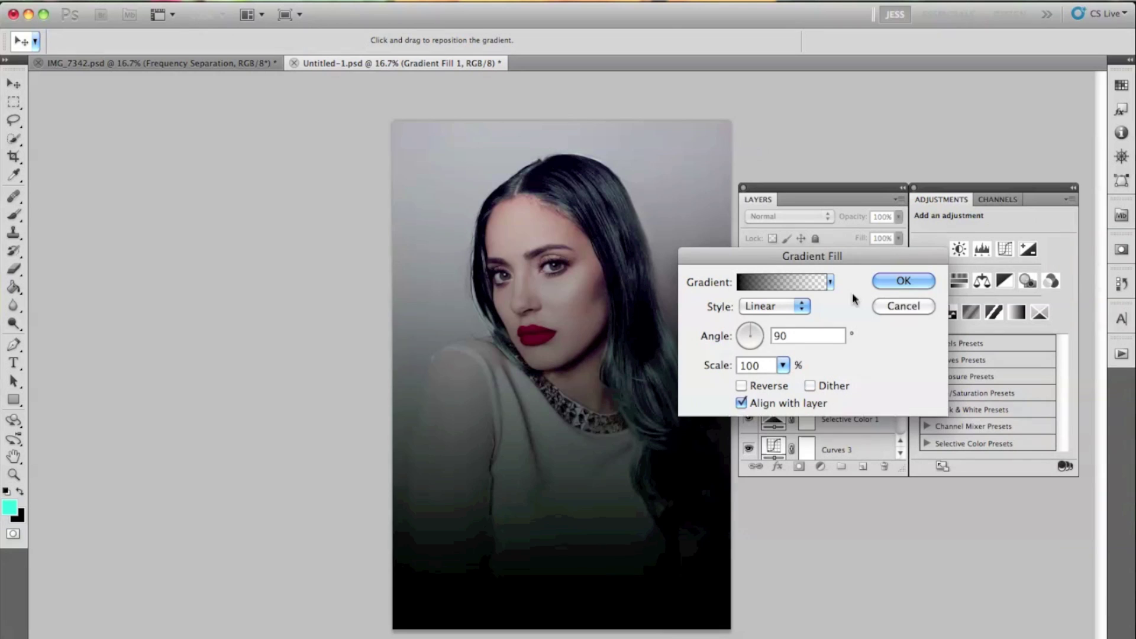
Make the gradient Radial, Reversed, with Scale 113% so the edges darken
{"action": "left_click", "coordinate": [777, 308]}
{"action": "left_click", "coordinate": [760, 320]}
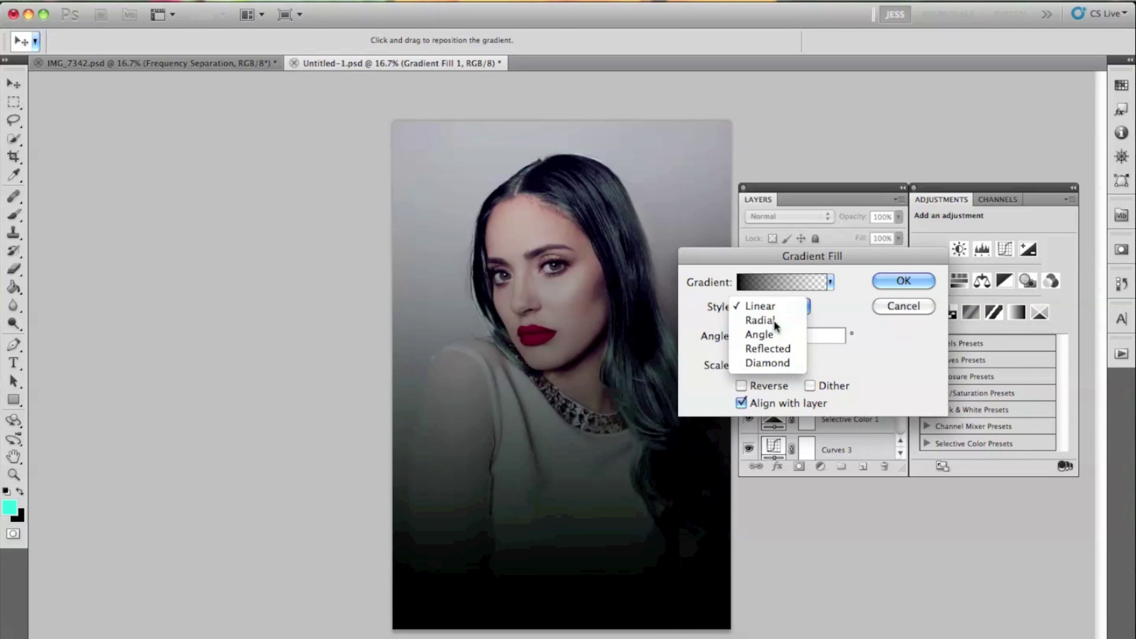
{"action": "left_click", "coordinate": [768, 389]}
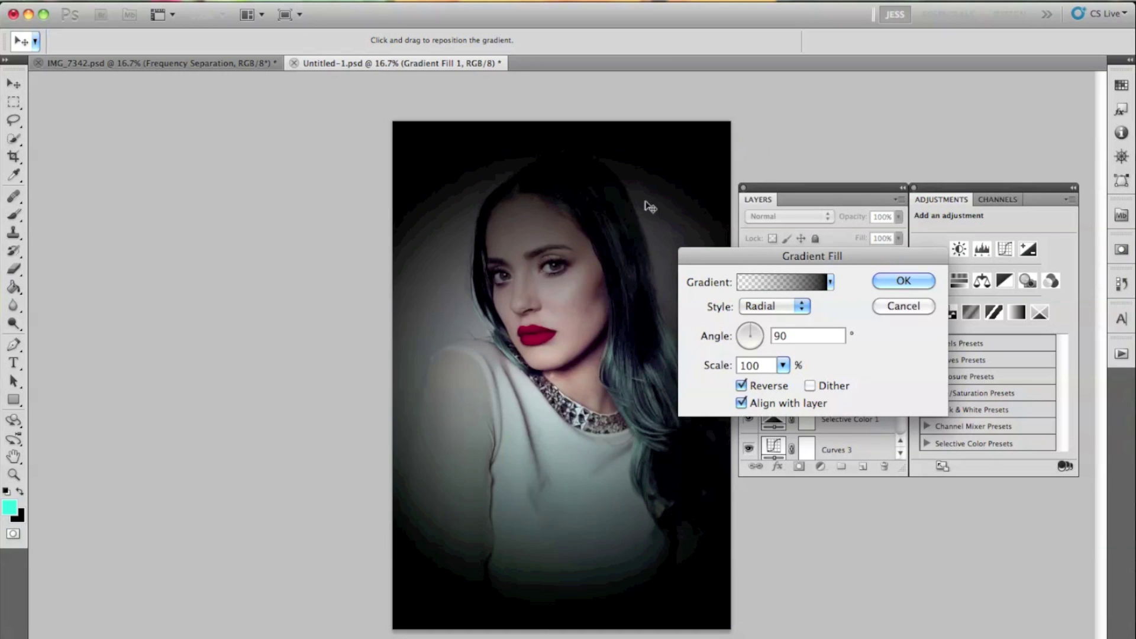
{"action": "left_click", "coordinate": [783, 365]}
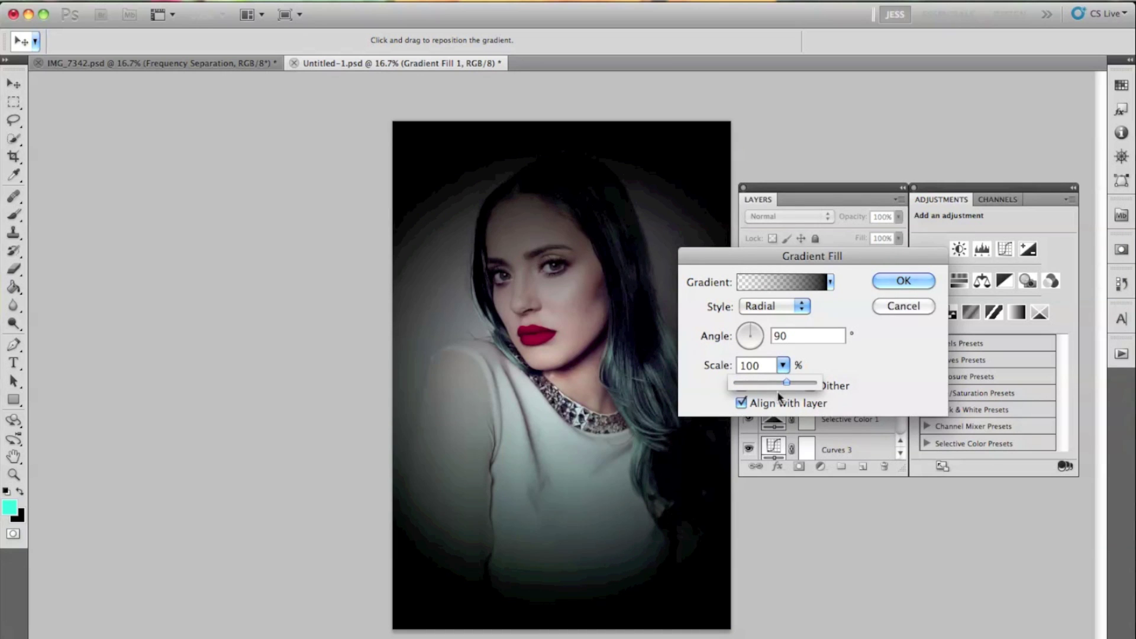
{"action": "left_click_drag", "start_coordinate": [788, 384], "coordinate": [796, 389]}
Confirm Gradient Fill 2, set it to Overlay, and reduce opacity to 13% while comparing
{"action": "left_click", "coordinate": [904, 281]}
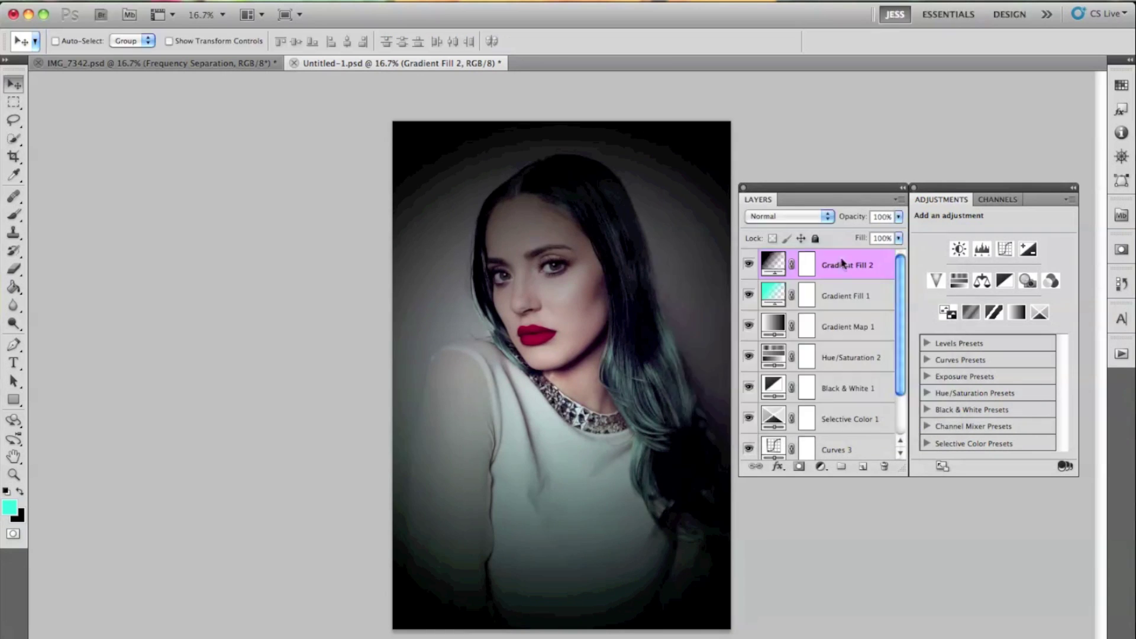
{"action": "left_click", "coordinate": [796, 219]}
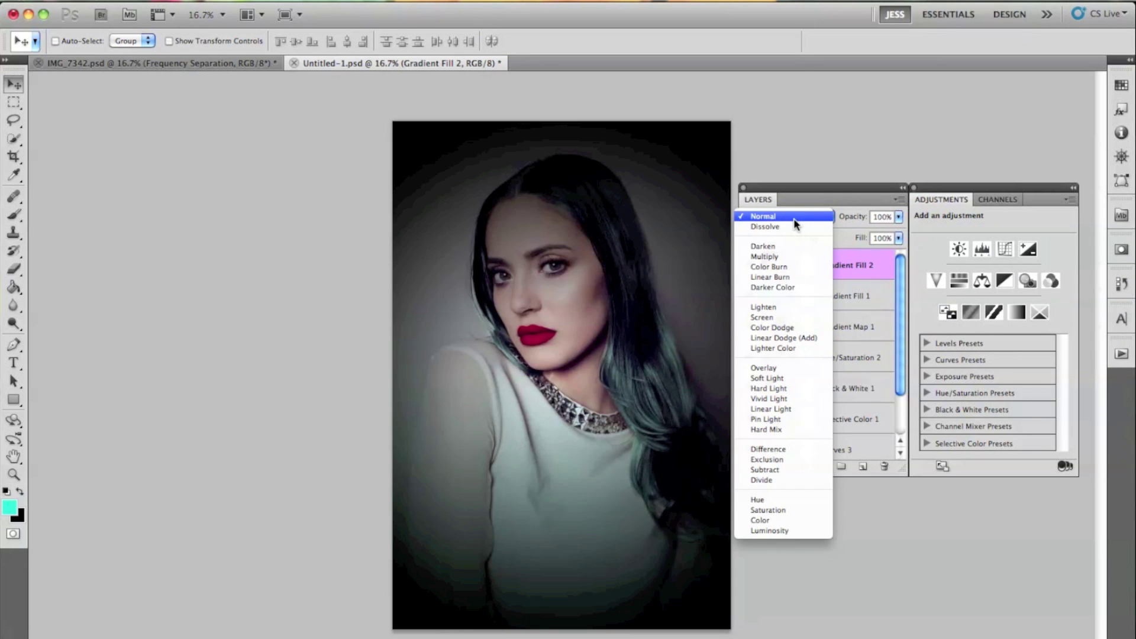
{"action": "left_click", "coordinate": [781, 369]}
{"action": "left_click_drag", "start_coordinate": [859, 221], "coordinate": [745, 273]}
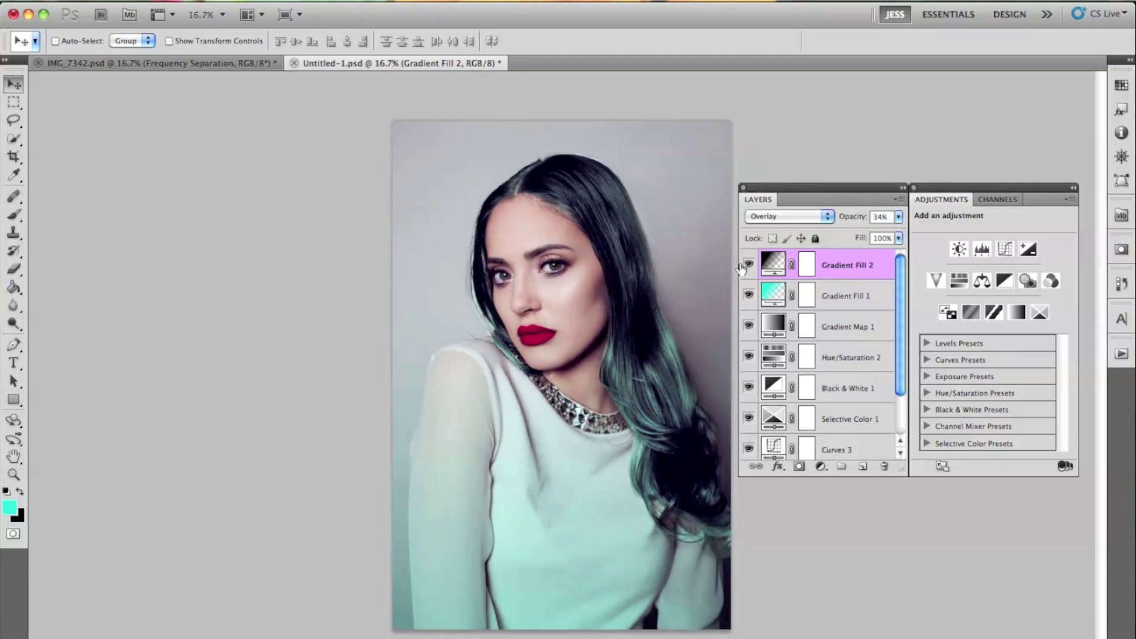
{"action": "left_click_drag", "start_coordinate": [861, 220], "coordinate": [850, 222]}
{"action": "left_click", "coordinate": [748, 267]}
{"action": "left_click", "coordinate": [748, 267]}
{"action": "left_click_drag", "start_coordinate": [845, 227], "coordinate": [843, 227]}
{"action": "left_click", "coordinate": [747, 268]}
{"action": "left_click", "coordinate": [748, 267]}
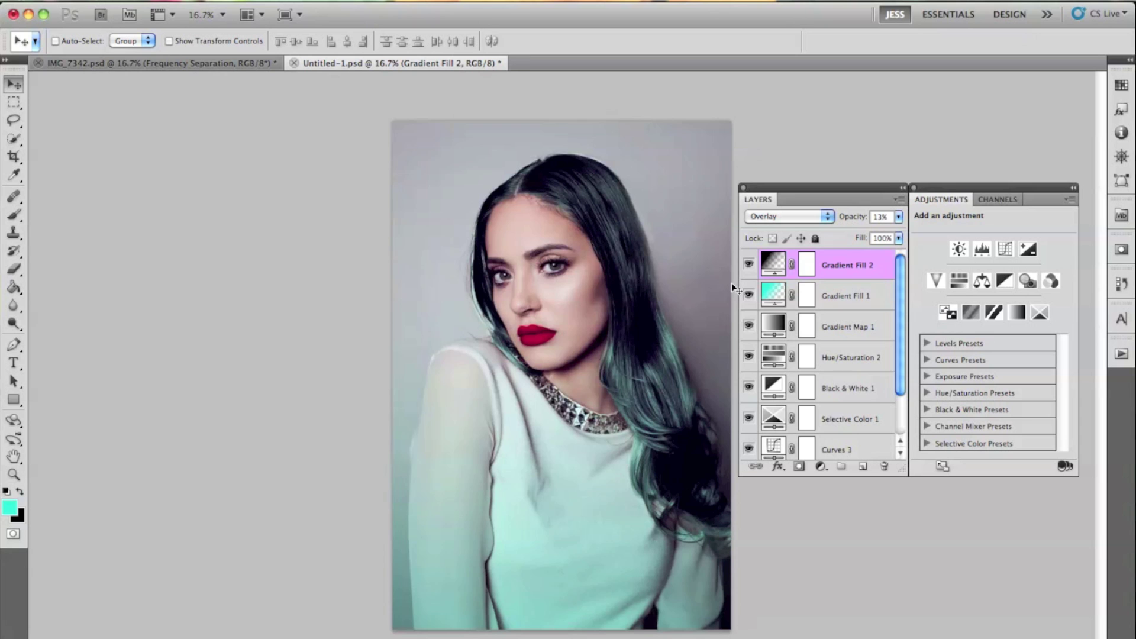
Add a Vibrance 1 layer with Vibrance +39 and Saturation +3, comparing it on and off
{"action": "left_click", "coordinate": [242, 0]}
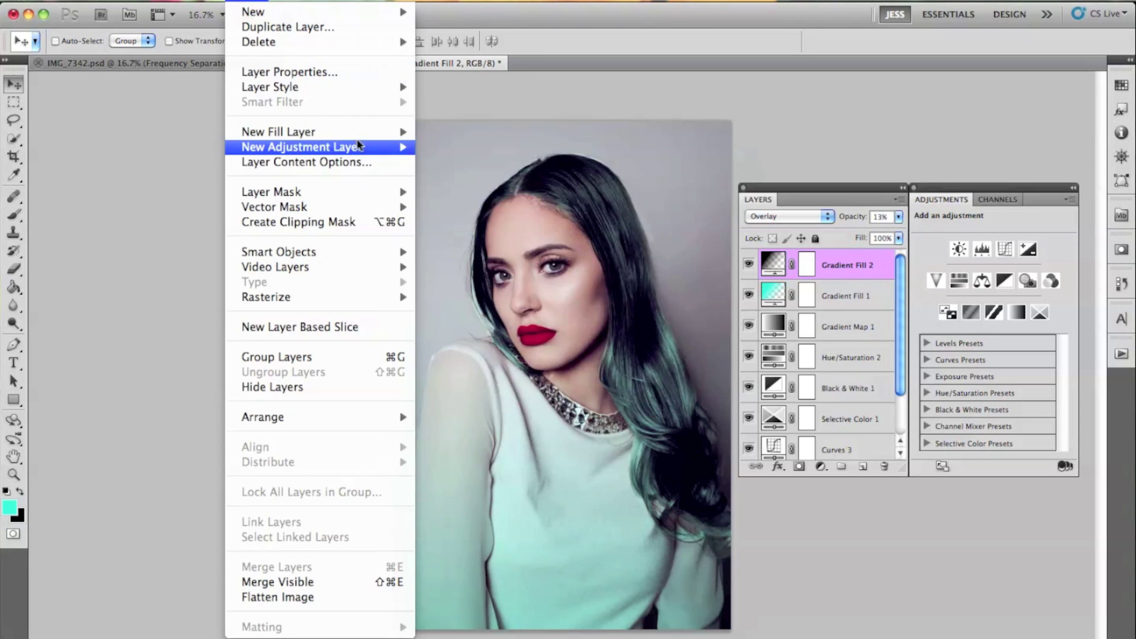
{"action": "mouse_move", "coordinate": [358, 146]}
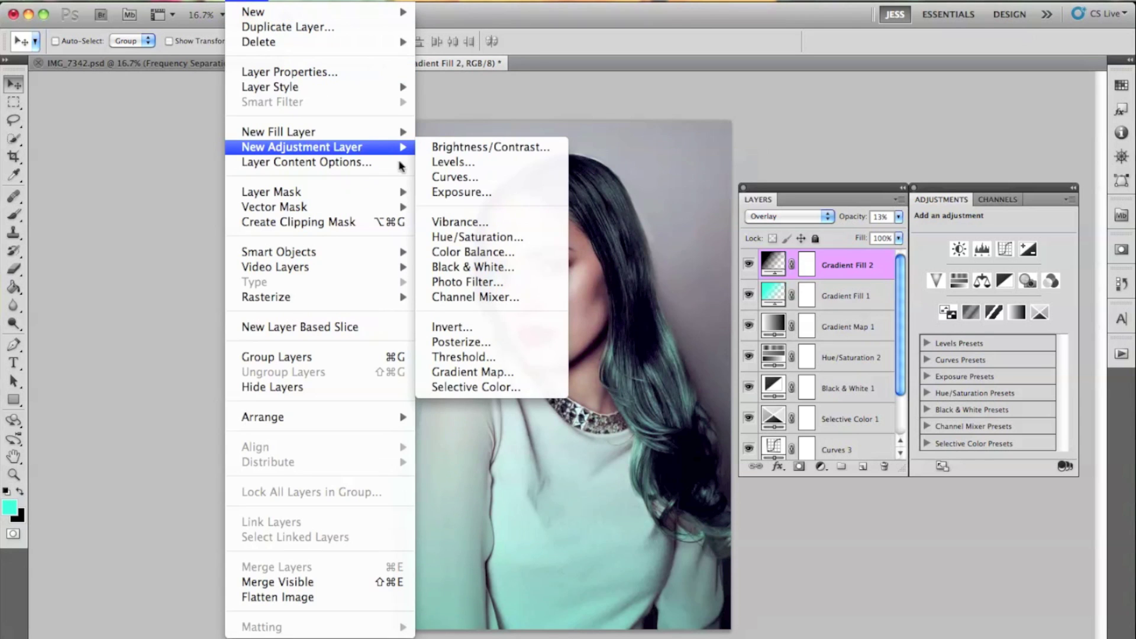
{"action": "left_click", "coordinate": [520, 223]}
{"action": "left_click", "coordinate": [729, 294]}
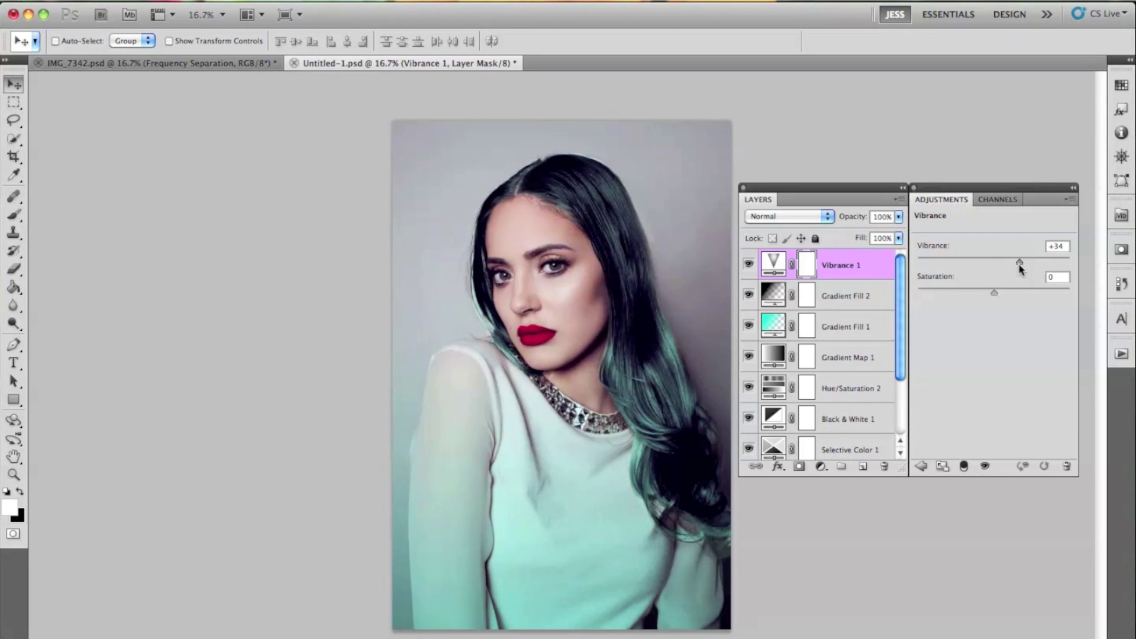
{"action": "left_click_drag", "start_coordinate": [1024, 264], "coordinate": [994, 291]}
{"action": "left_click", "coordinate": [748, 264]}
{"action": "left_click", "coordinate": [748, 264]}
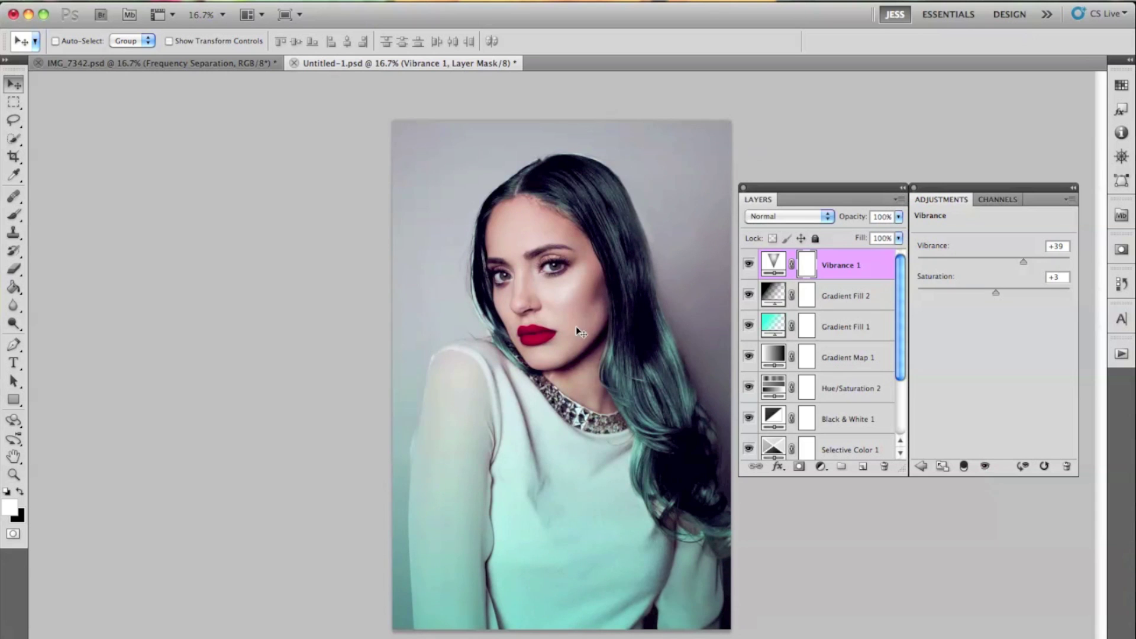
Compare Gradient Fill 2, then hide the teal Gradient Fill 1 layer
{"action": "left_click", "coordinate": [748, 295]}
{"action": "left_click", "coordinate": [748, 295]}
{"action": "left_click", "coordinate": [747, 326]}
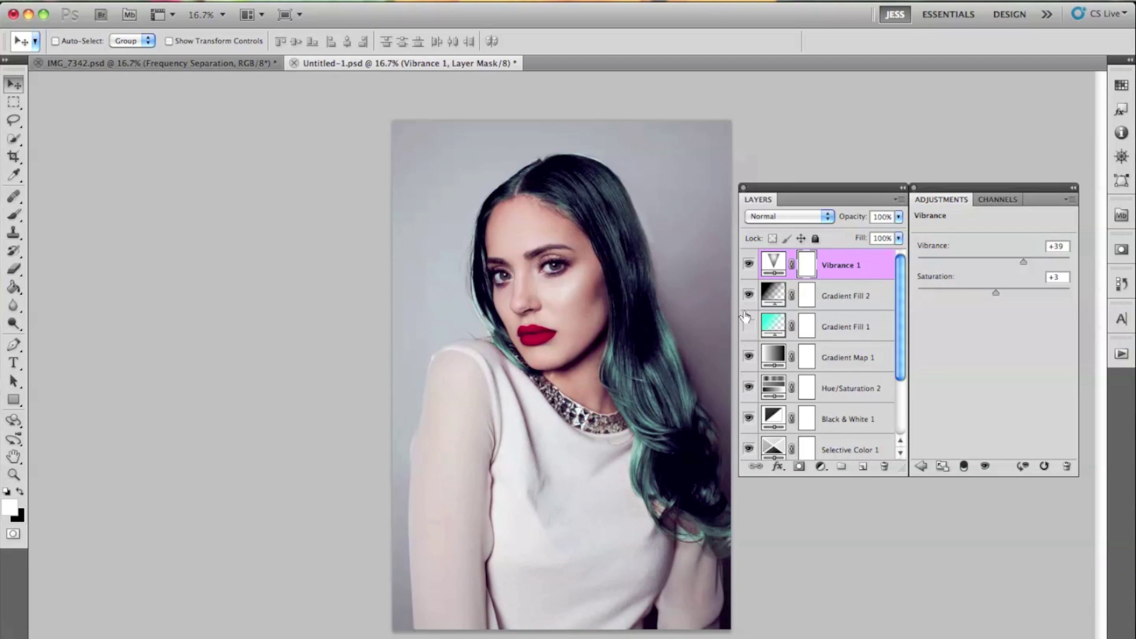
{"action": "key", "text": "super+minus"}
{"action": "key", "text": "super+plus"}
Group the adjustment layers down to Curves 3 into Group 1 and compare before/after
{"action": "scroll", "coordinate": [876, 331], "scroll_direction": "down", "scroll_amount": 3}
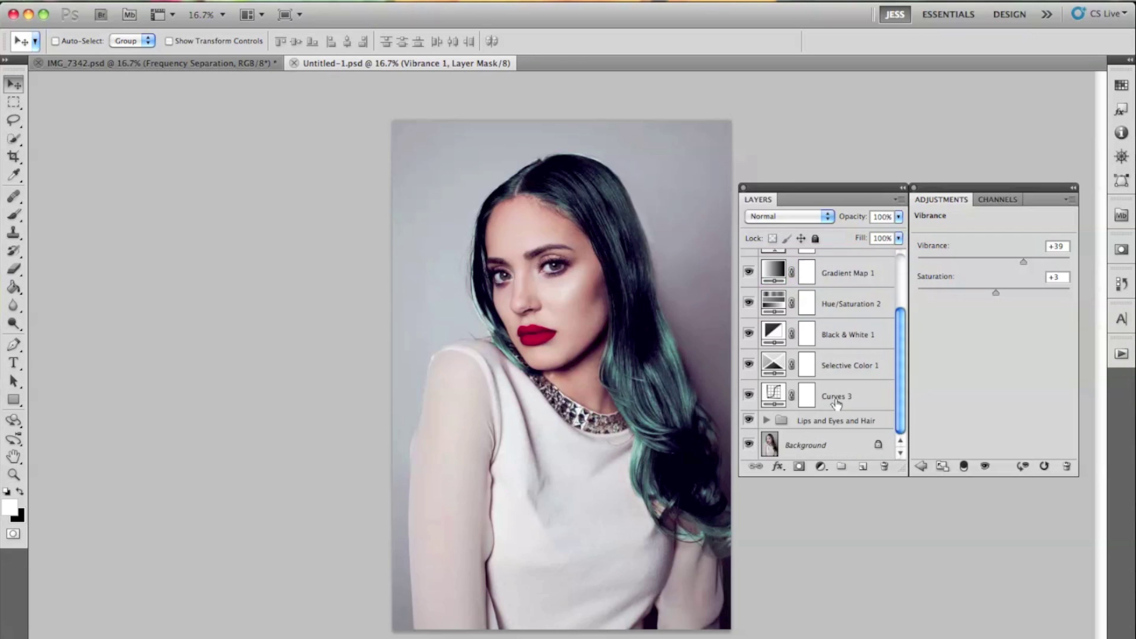
{"action": "left_click", "coordinate": [843, 400], "text": "shift"}
{"action": "key", "text": "super+g"}
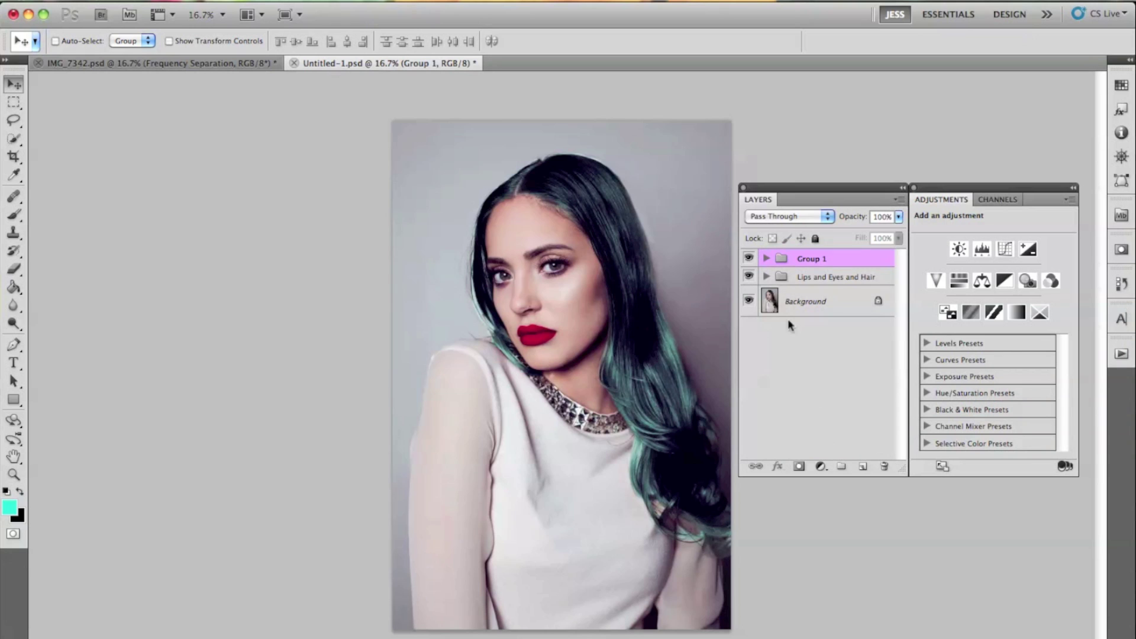
{"action": "left_click", "coordinate": [749, 258]}
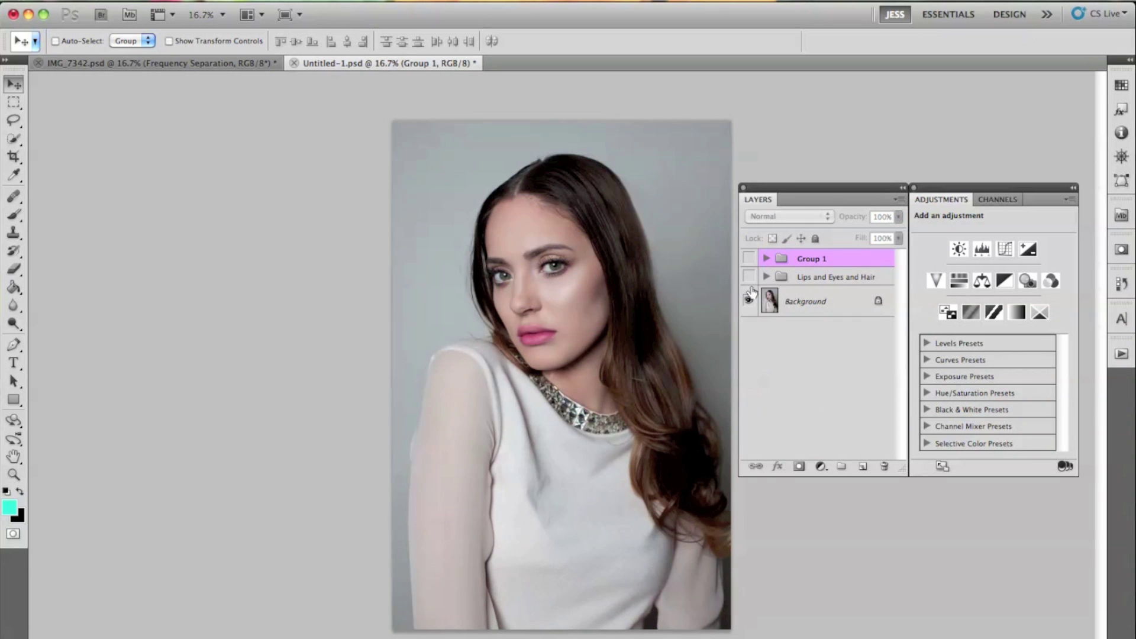
{"action": "left_click", "coordinate": [748, 263]}
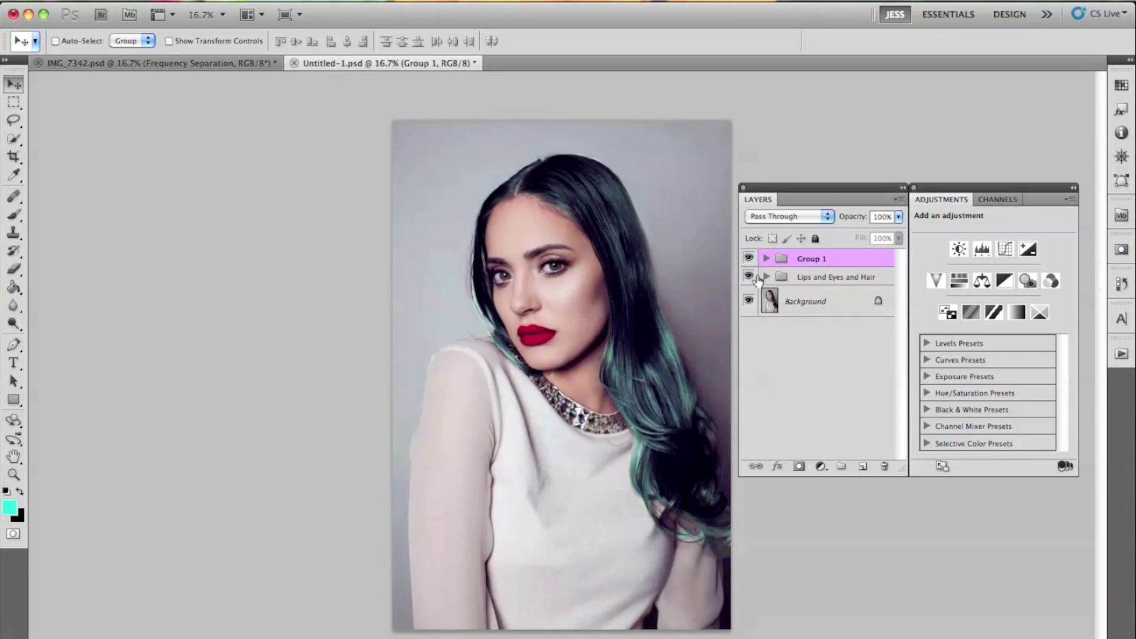
Toggle Group 1 off and on, then expand the Lips and Eyes and Hair group
{"action": "left_click", "coordinate": [749, 260]}
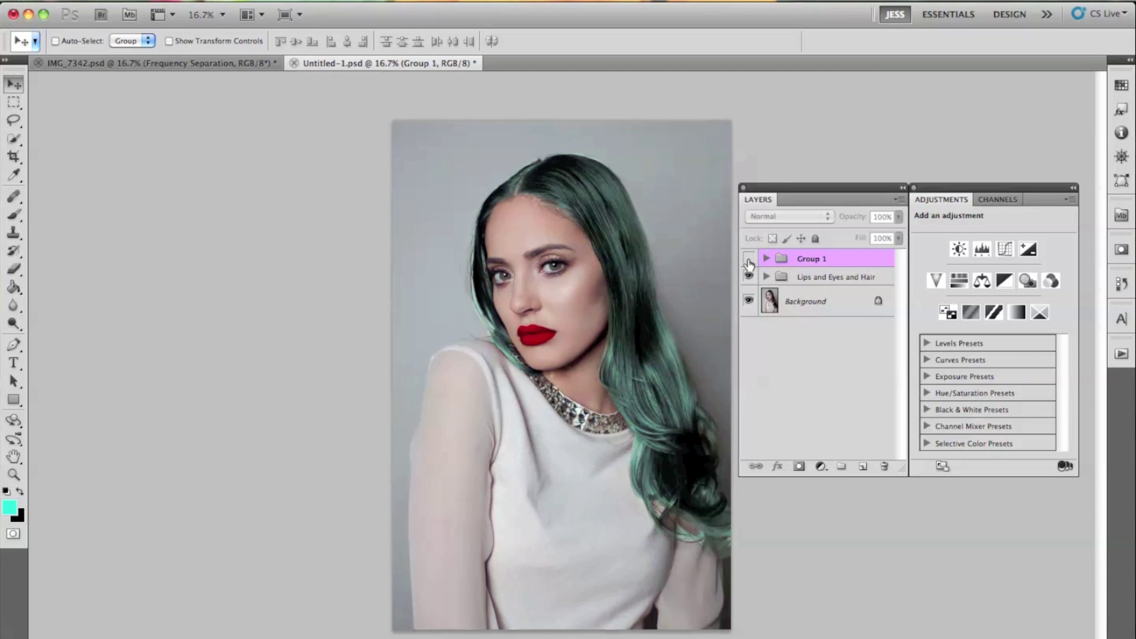
{"action": "left_click", "coordinate": [748, 261]}
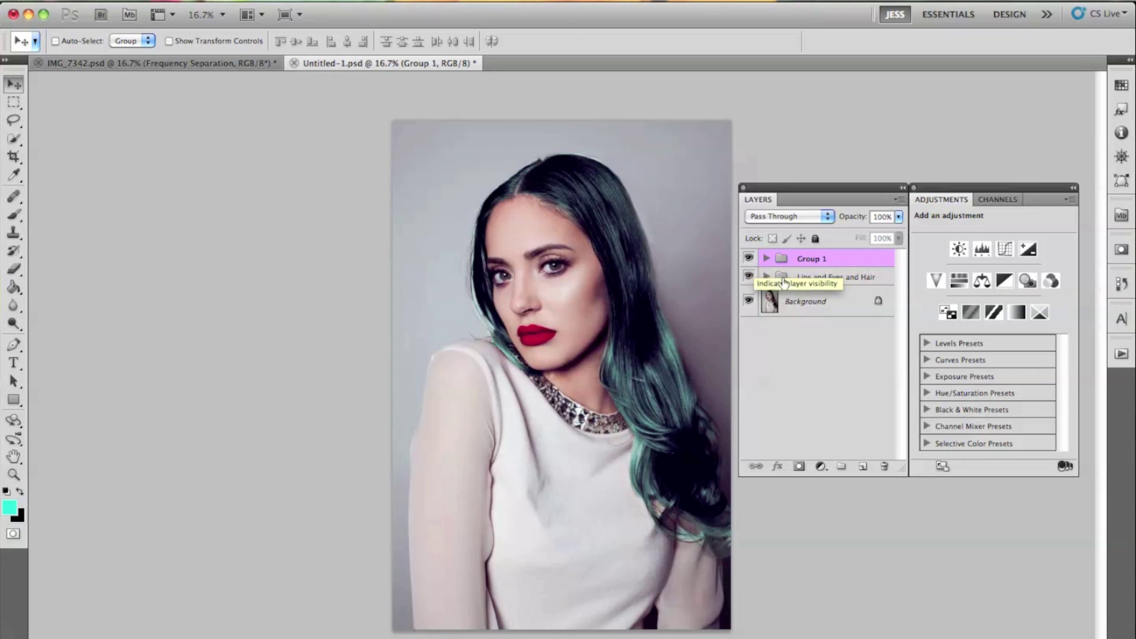
{"action": "left_click", "coordinate": [765, 277]}
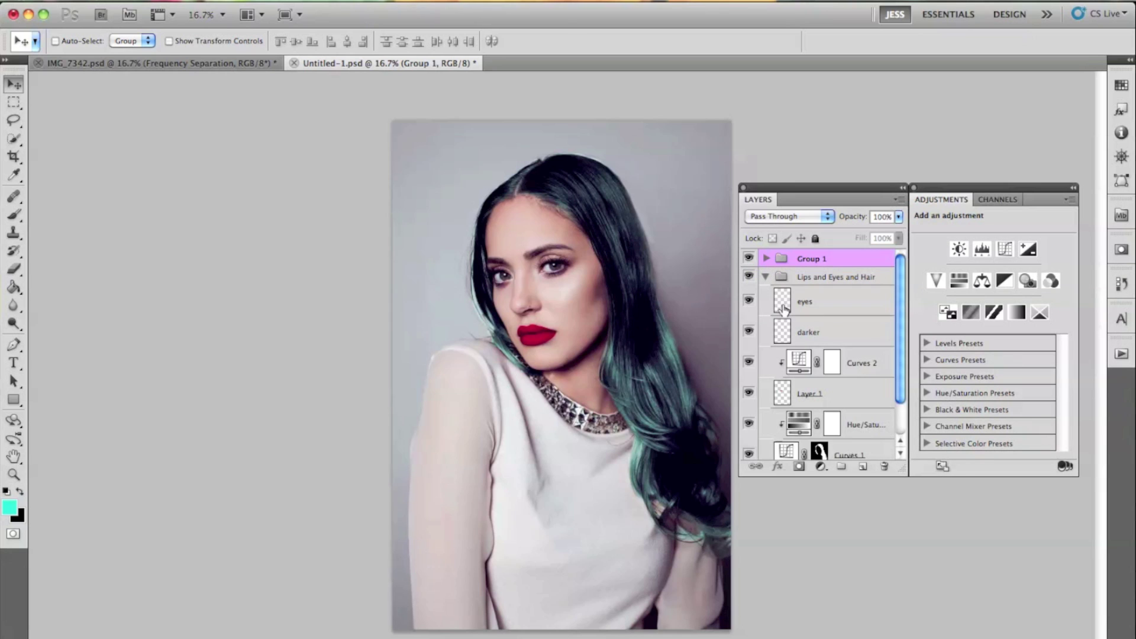
{"action": "scroll", "coordinate": [891, 353], "scroll_direction": "down", "scroll_amount": 2}
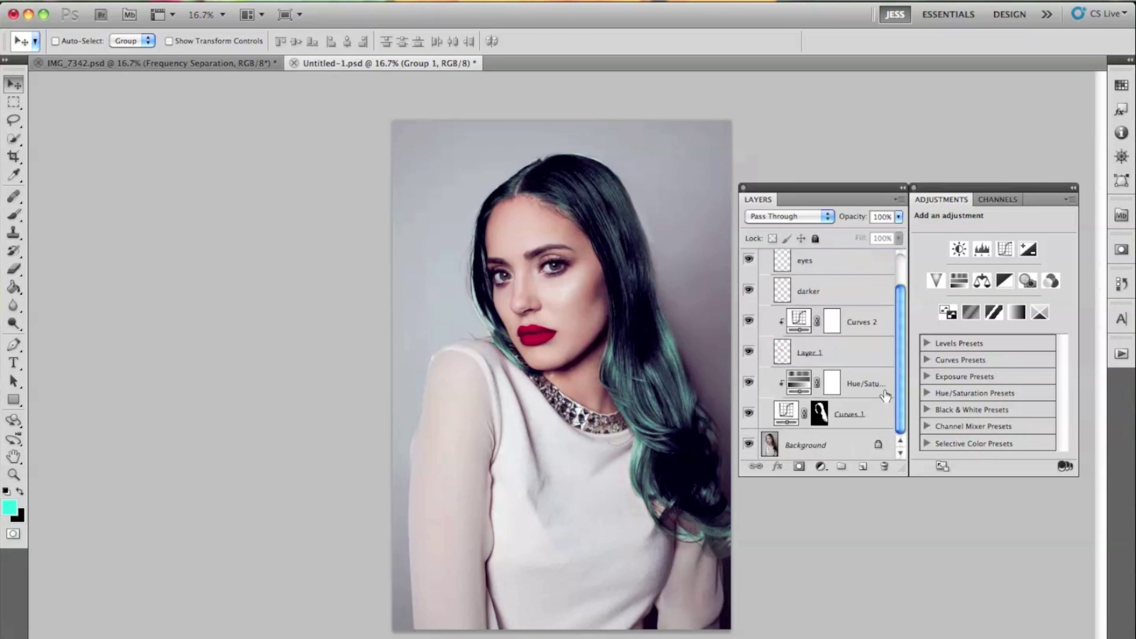
{"action": "scroll", "coordinate": [903, 325], "scroll_direction": "up", "scroll_amount": 1}
{"action": "scroll", "coordinate": [903, 325], "scroll_direction": "up", "scroll_amount": 1}
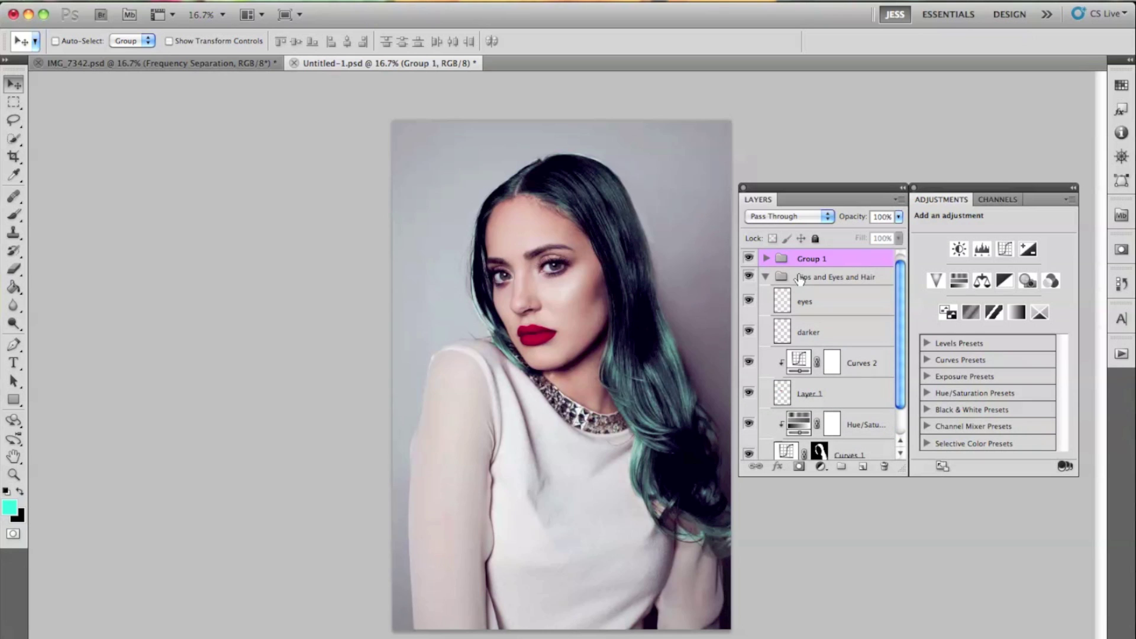
Select the Curves 1 mask, zoom into the right-side hair, and set up a black brush
{"action": "scroll", "coordinate": [899, 290], "scroll_direction": "down", "scroll_amount": 2}
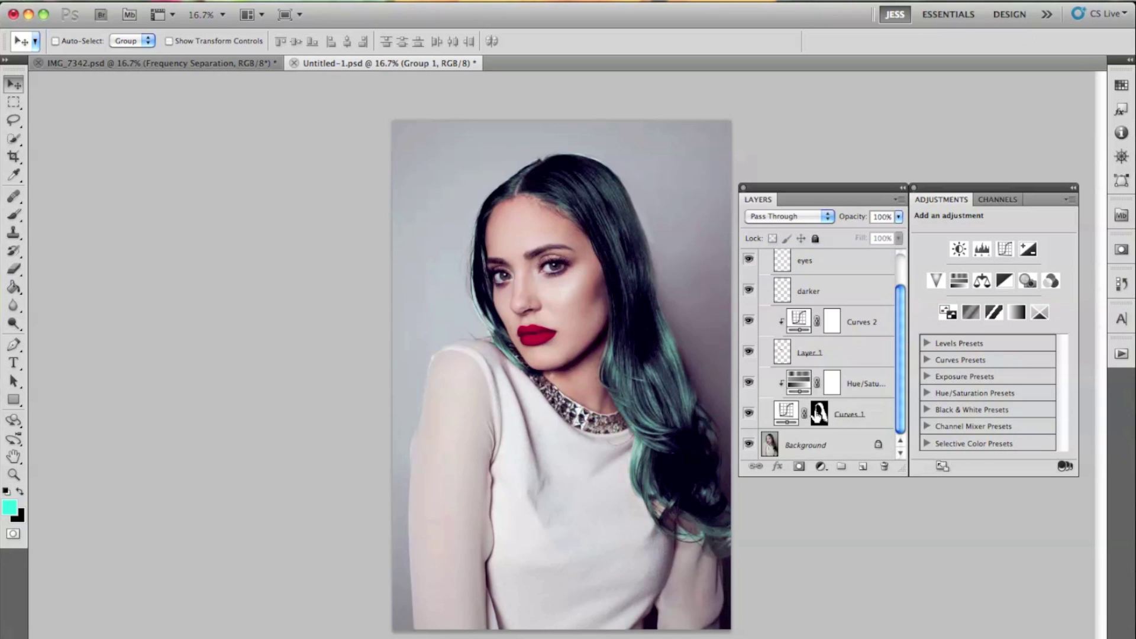
{"action": "left_click", "coordinate": [821, 415]}
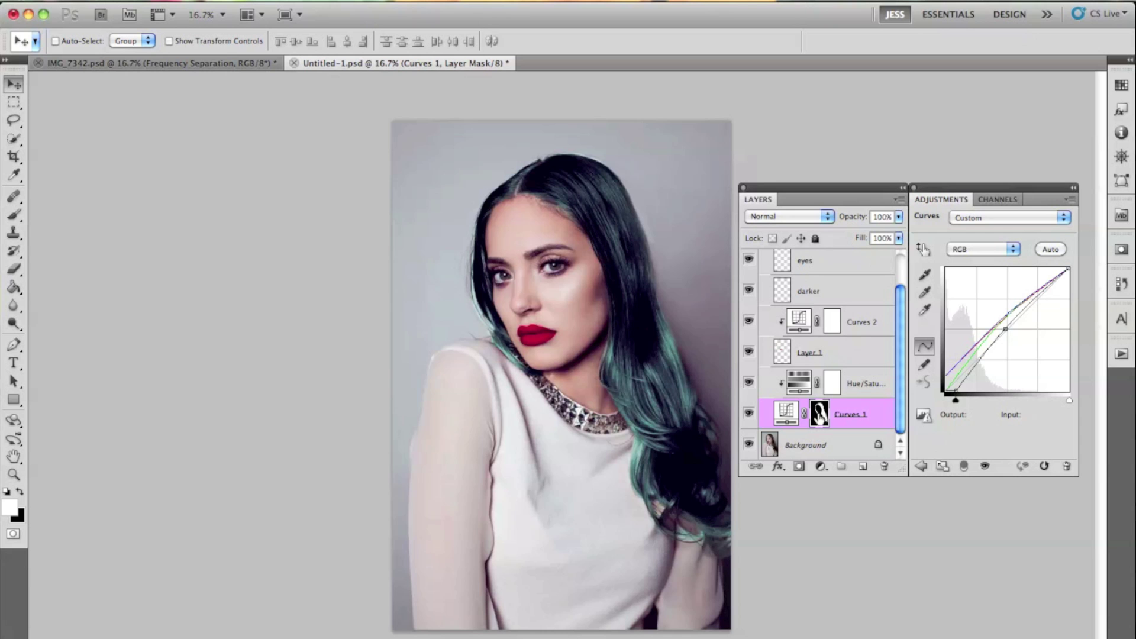
{"action": "left_click", "coordinate": [13, 214]}
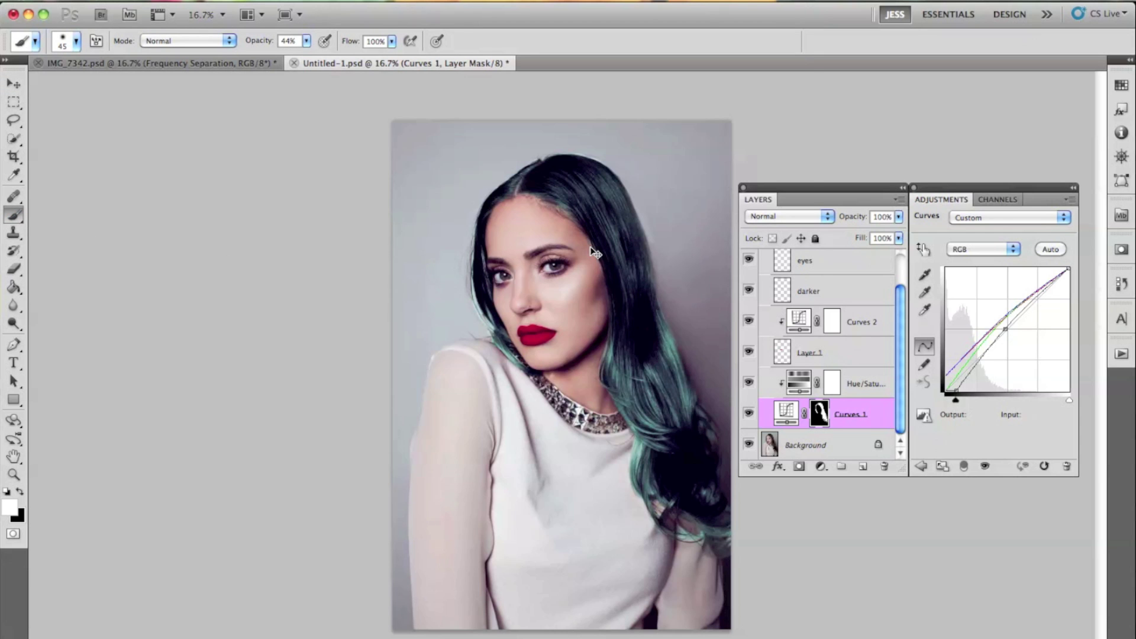
{"action": "key", "text": "super+equal"}
{"action": "left_click_drag", "start_coordinate": [558, 355], "coordinate": [418, 345]}
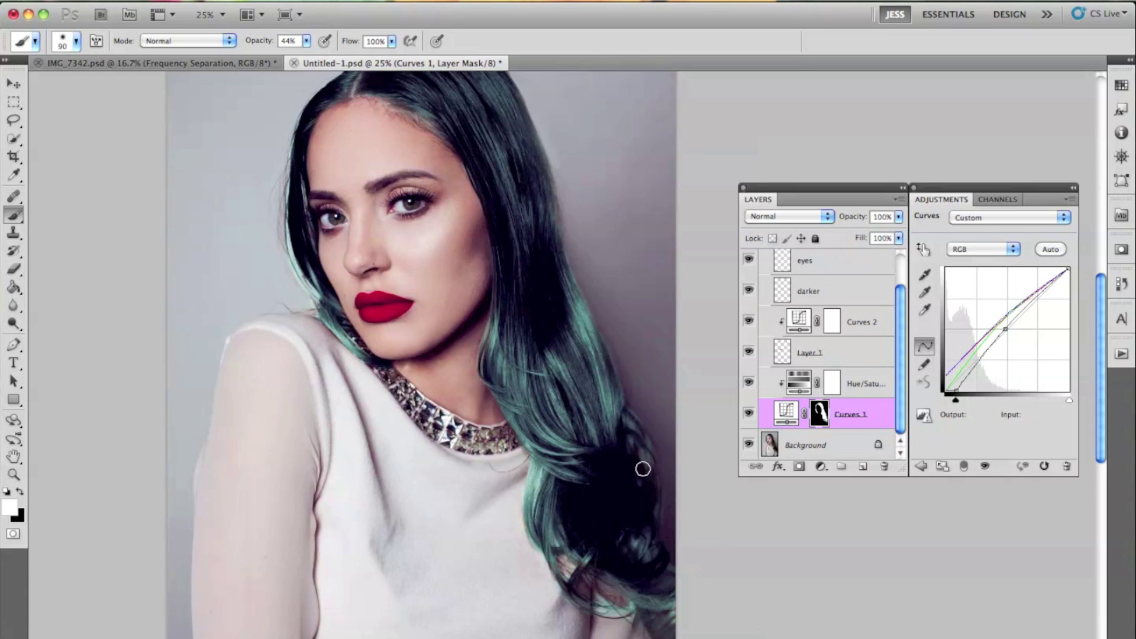
{"action": "key", "text": "x"}
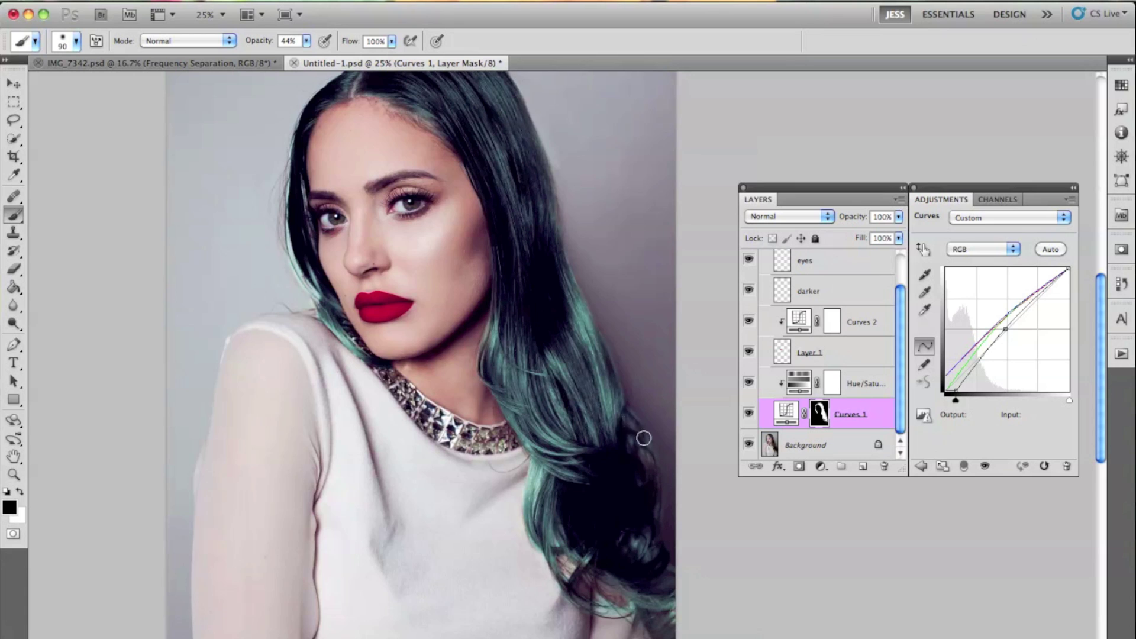
{"action": "left_click", "coordinate": [76, 41]}
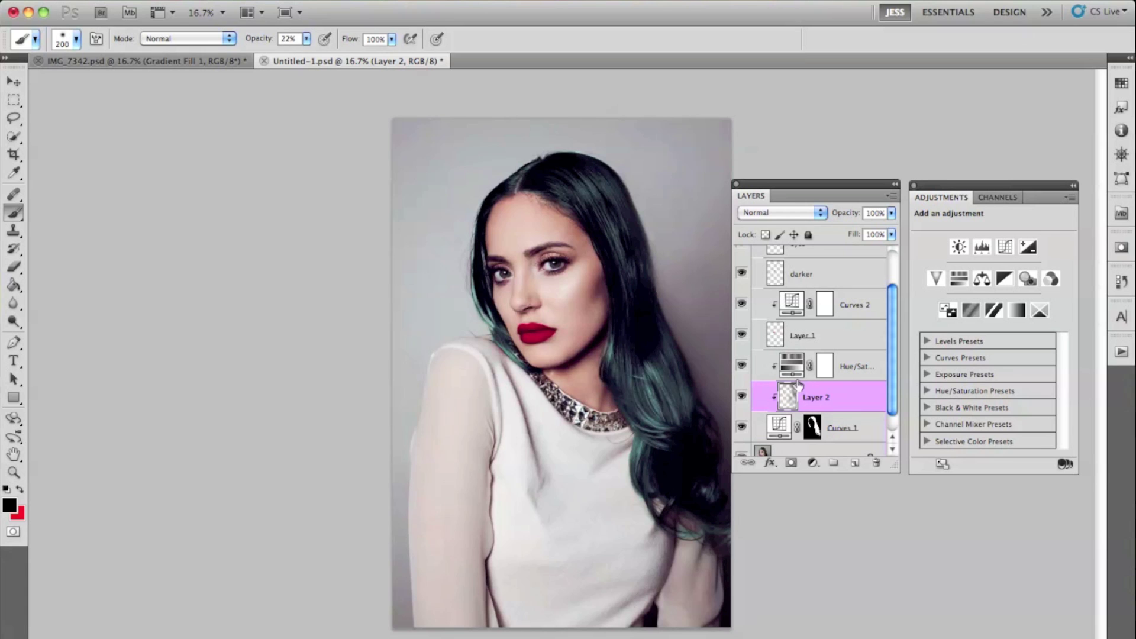
Make Layer 2 active with a 600 px brush, then hide it to brighten the teal hair
{"action": "left_click", "coordinate": [851, 370]}
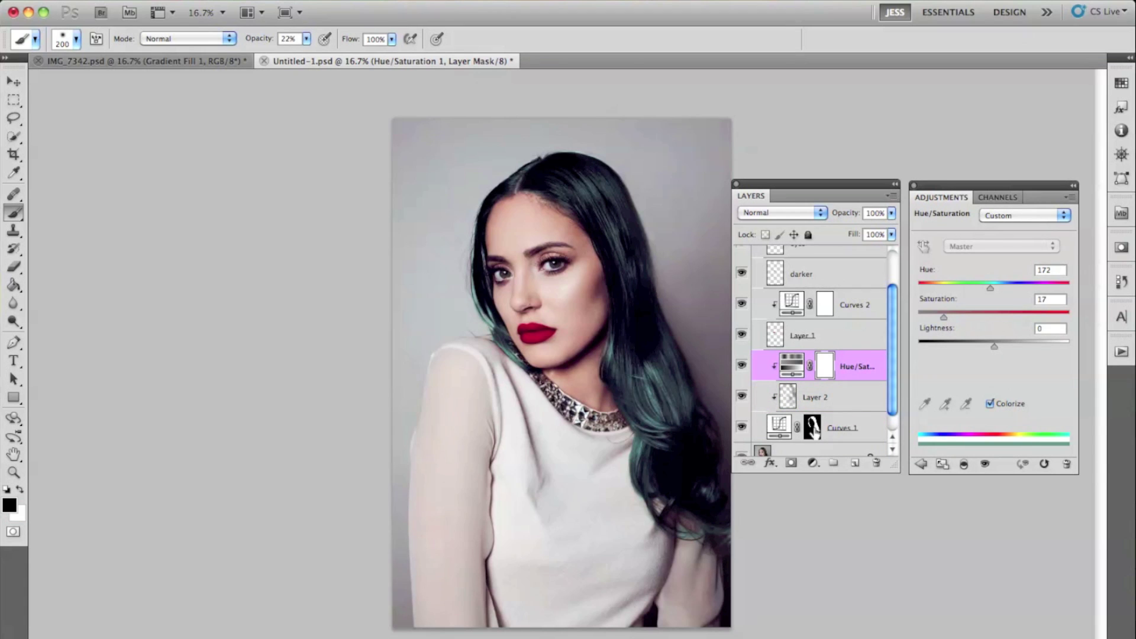
{"action": "left_click", "coordinate": [815, 408]}
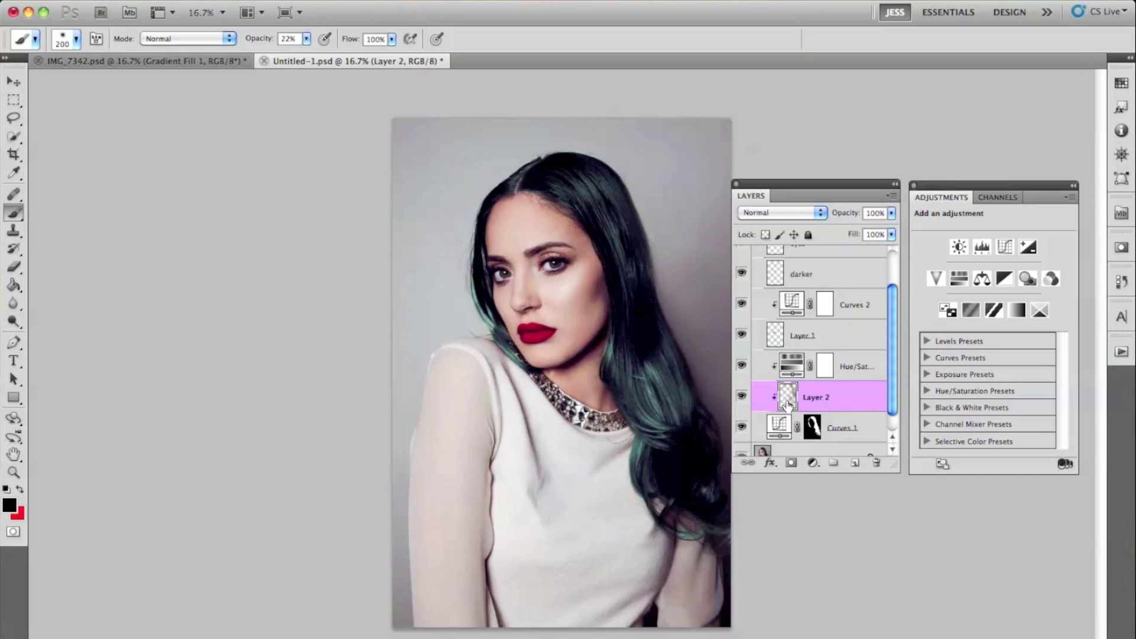
{"action": "key", "text": "bracketright"}
{"action": "key", "text": "bracketright"}
{"action": "key", "text": "bracketright"}
{"action": "key", "text": "bracketright"}
{"action": "key", "text": "bracketright"}
{"action": "key", "text": "bracketright"}
{"action": "key", "text": "bracketright"}
{"action": "key", "text": "bracketright"}
{"action": "key", "text": "bracketright"}
{"action": "key", "text": "bracketright"}
{"action": "key", "text": "bracketright"}
{"action": "key", "text": "bracketright"}
{"action": "key", "text": "bracketright"}
{"action": "key", "text": "bracketright"}
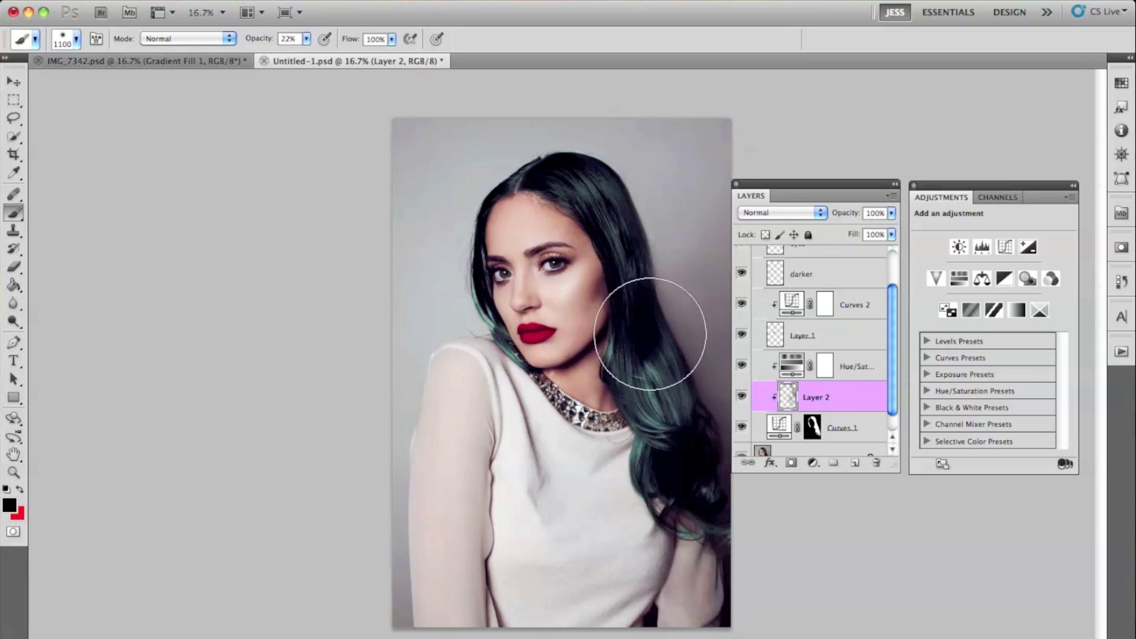
{"action": "key", "text": "bracketleft"}
{"action": "key", "text": "bracketleft"}
{"action": "key", "text": "bracketleft"}
{"action": "key", "text": "bracketleft"}
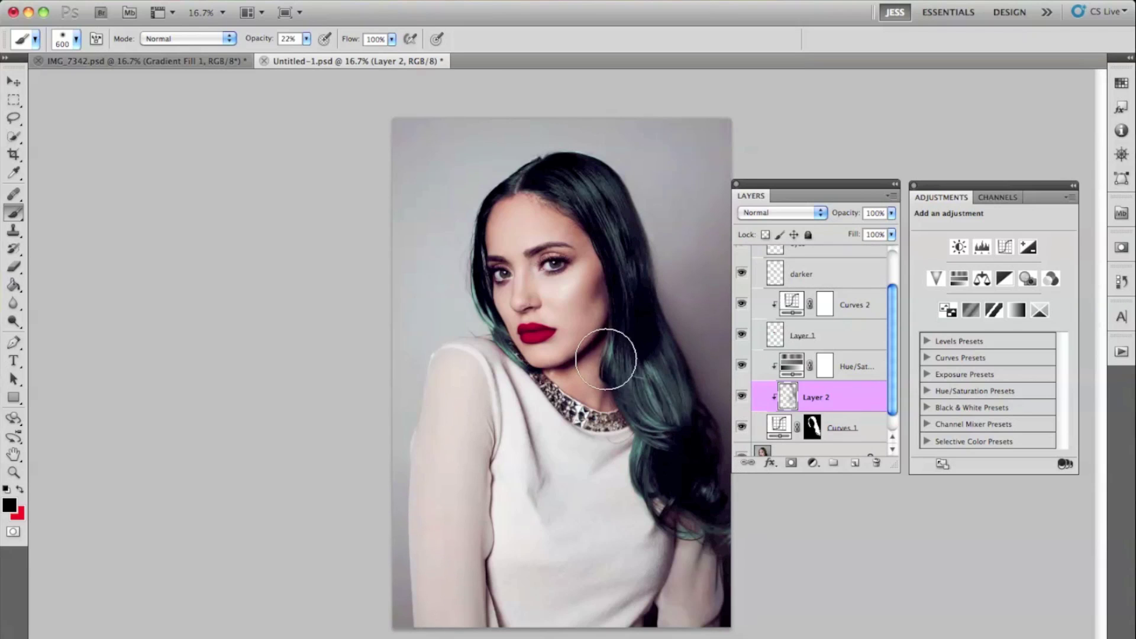
{"action": "left_click", "coordinate": [741, 397]}
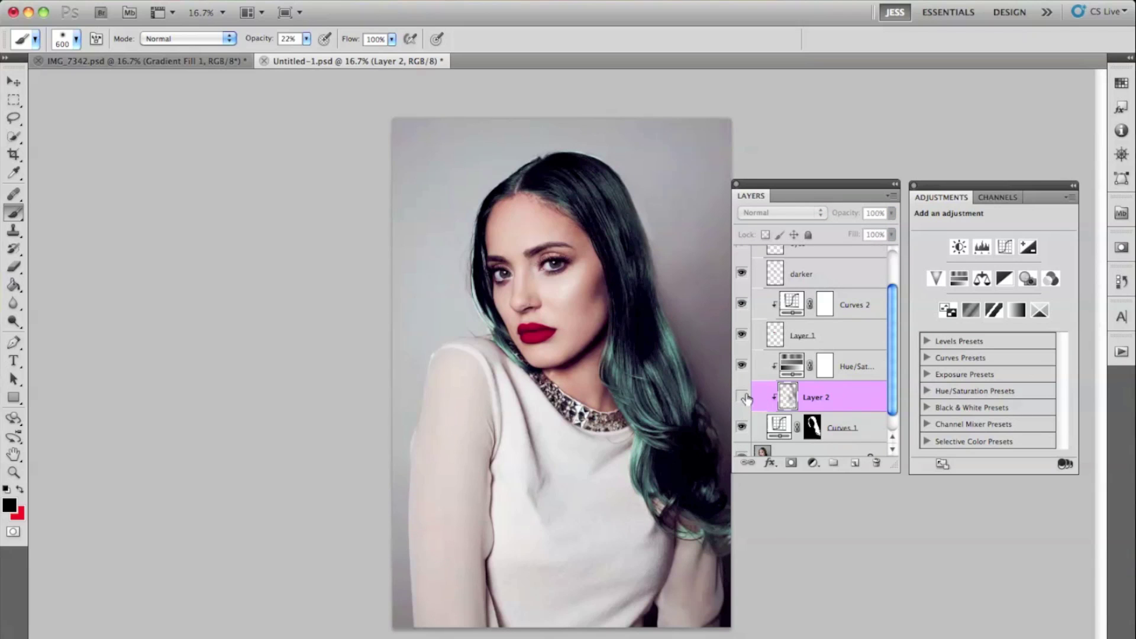
Create a new Layer 3 clipped to the layer below and paint soft strokes down the hair beside the necklace
{"action": "key", "text": "super+shift+n"}
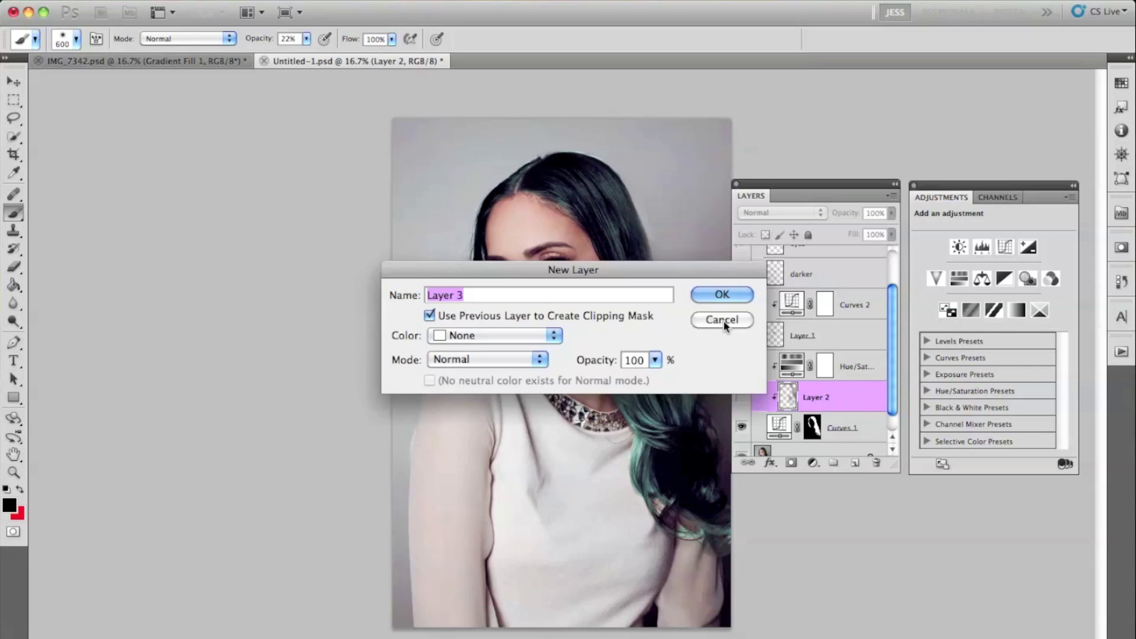
{"action": "key", "text": "Return"}
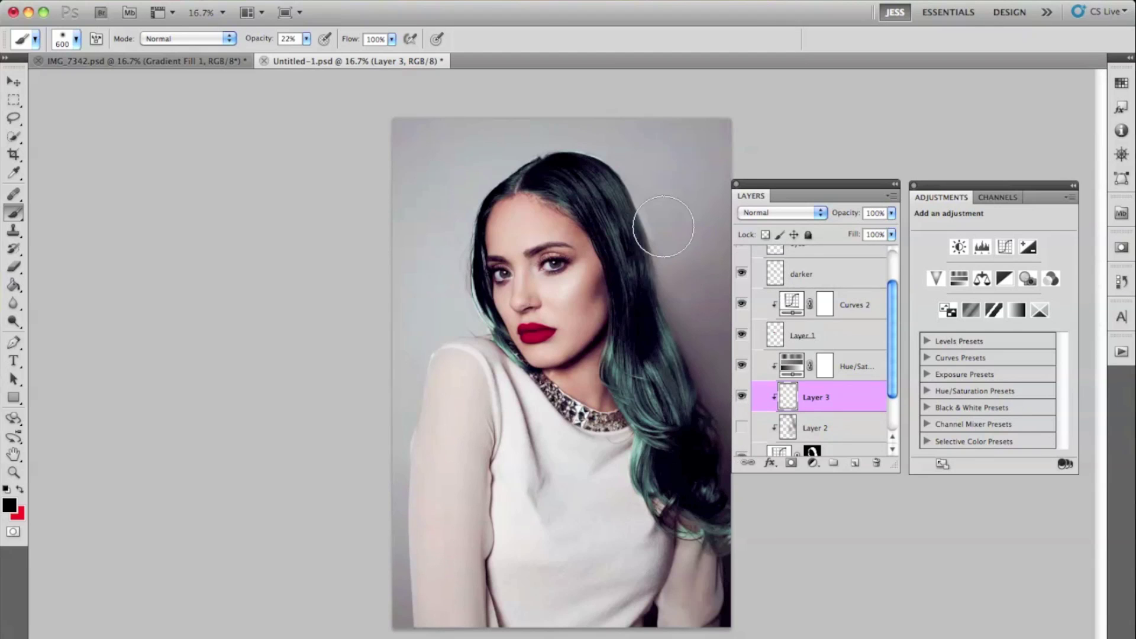
{"action": "scroll", "coordinate": [887, 376], "scroll_direction": "down", "scroll_amount": 1}
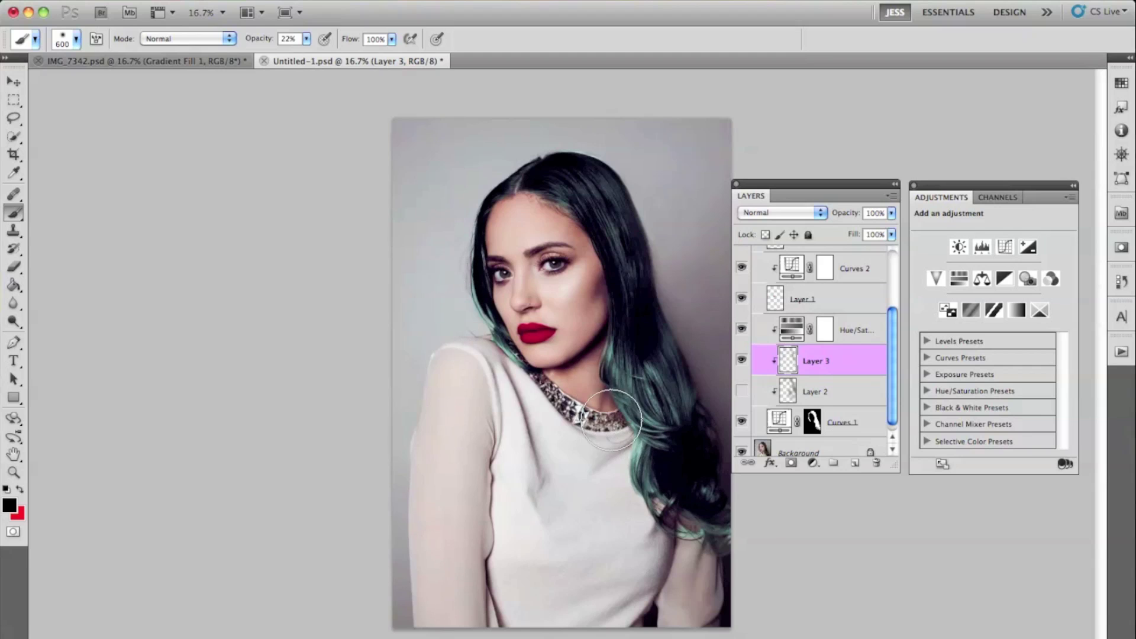
{"action": "mouse_move", "coordinate": [593, 395]}
{"action": "left_mouse_down"}
{"action": "mouse_move", "coordinate": [597, 332]}
{"action": "mouse_move", "coordinate": [646, 400]}
{"action": "mouse_move", "coordinate": [630, 512]}
{"action": "mouse_move", "coordinate": [700, 585]}
{"action": "left_mouse_up"}
Swap the painting colour and paint brighter teal strands into the hair
{"action": "key", "text": "x"}
{"action": "left_click_drag", "start_coordinate": [655, 398], "coordinate": [647, 393]}
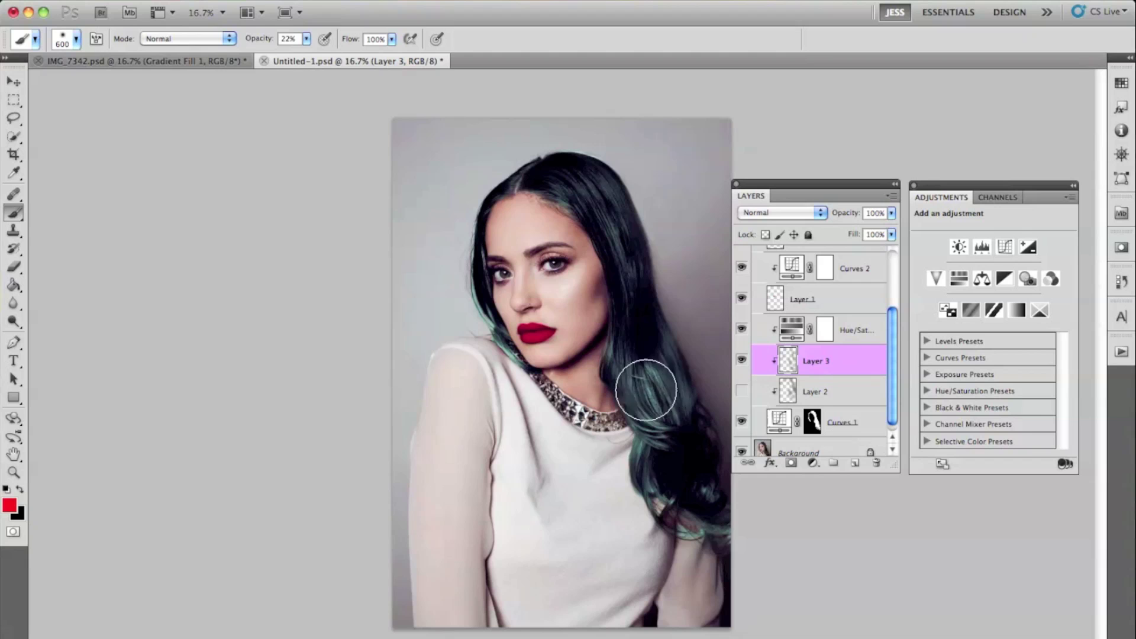
{"action": "mouse_move", "coordinate": [659, 435]}
{"action": "left_mouse_down"}
{"action": "mouse_move", "coordinate": [633, 274]}
{"action": "mouse_move", "coordinate": [667, 381]}
{"action": "left_mouse_up"}
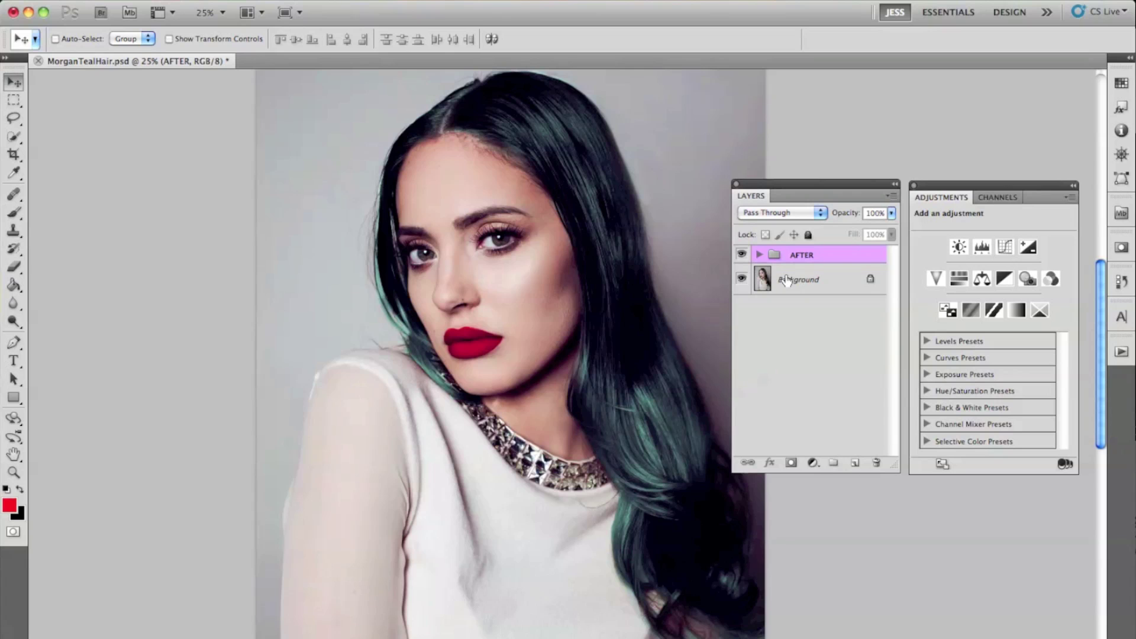
{"action": "left_click", "coordinate": [741, 255]}
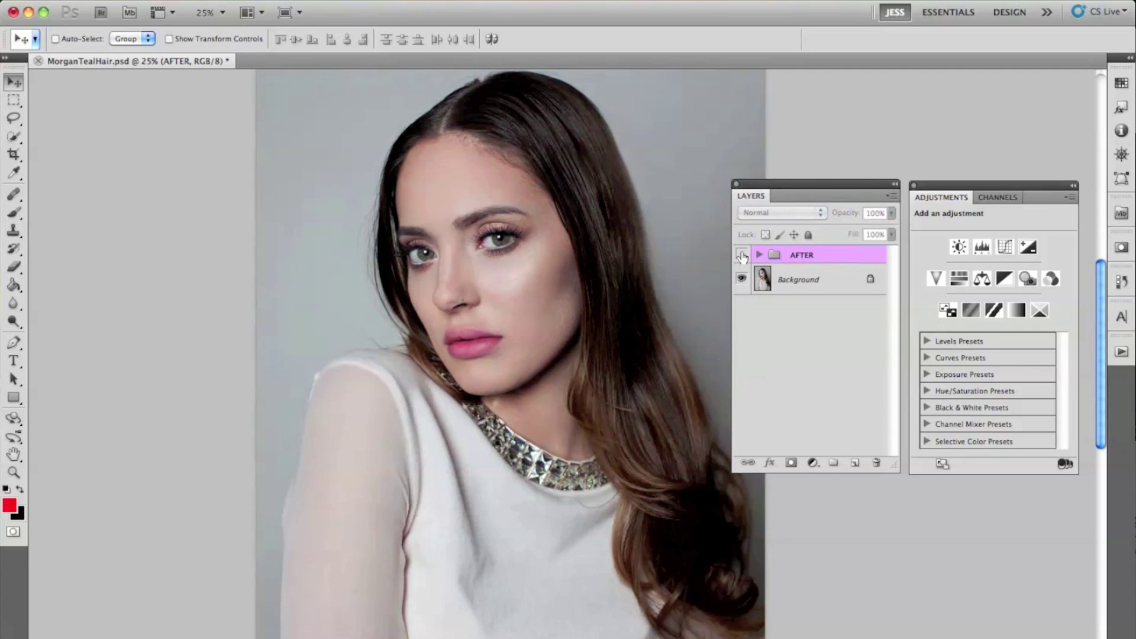
{"action": "left_click", "coordinate": [741, 255]}
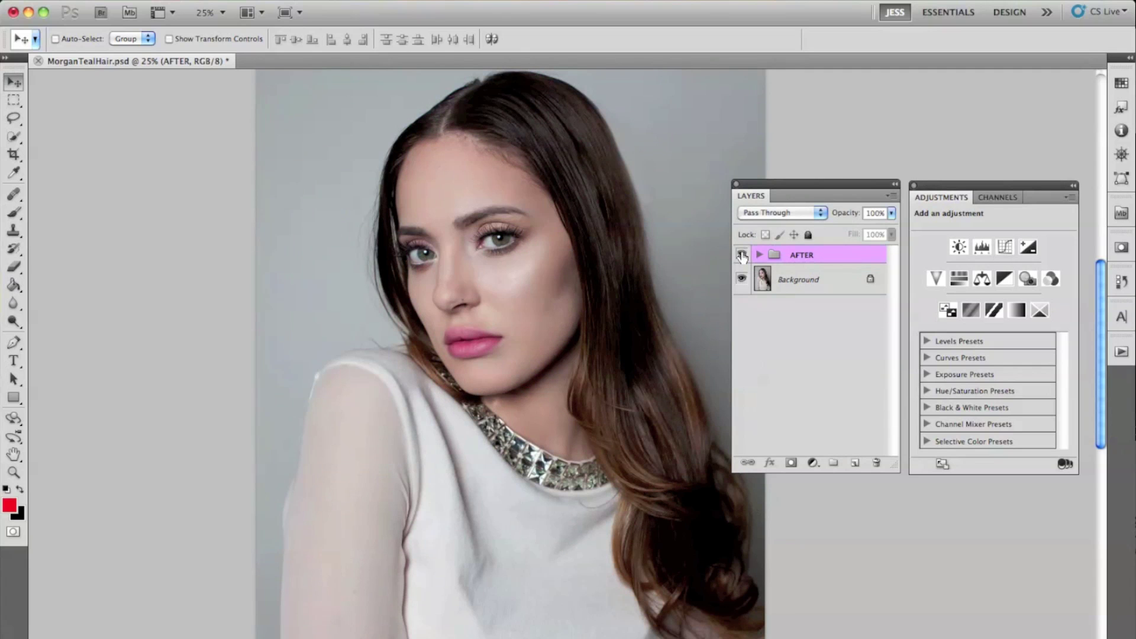
{"action": "left_click", "coordinate": [741, 255]}
{"action": "key", "text": "super+minus"}
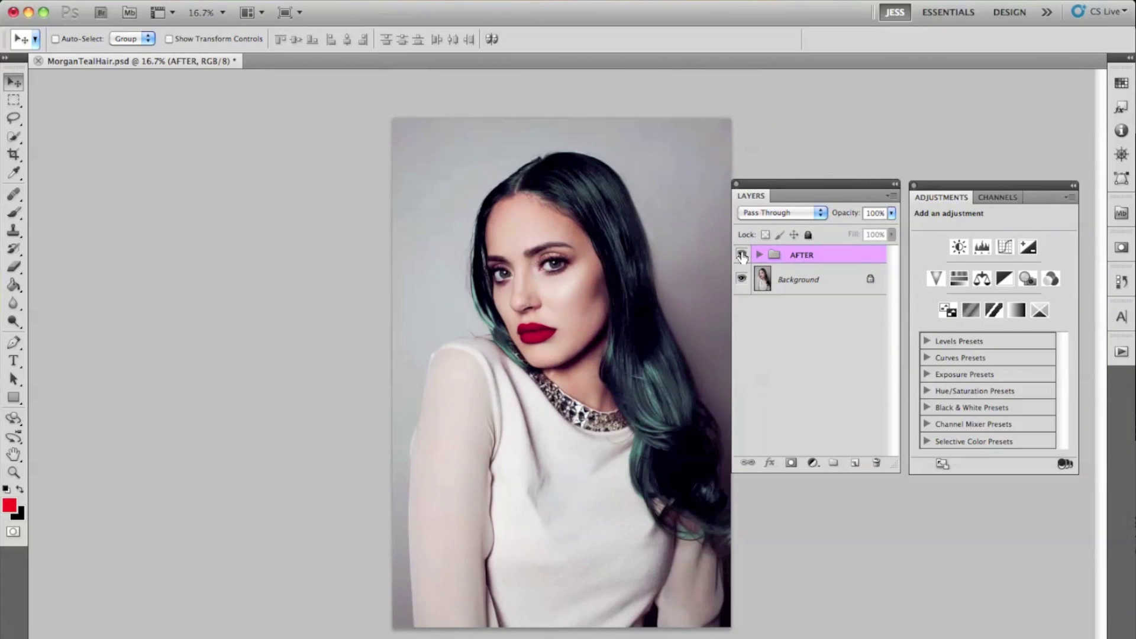
{"action": "left_click", "coordinate": [741, 255]}
{"action": "left_click", "coordinate": [742, 255]}
{"action": "left_click_drag", "start_coordinate": [813, 187], "coordinate": [821, 189]}
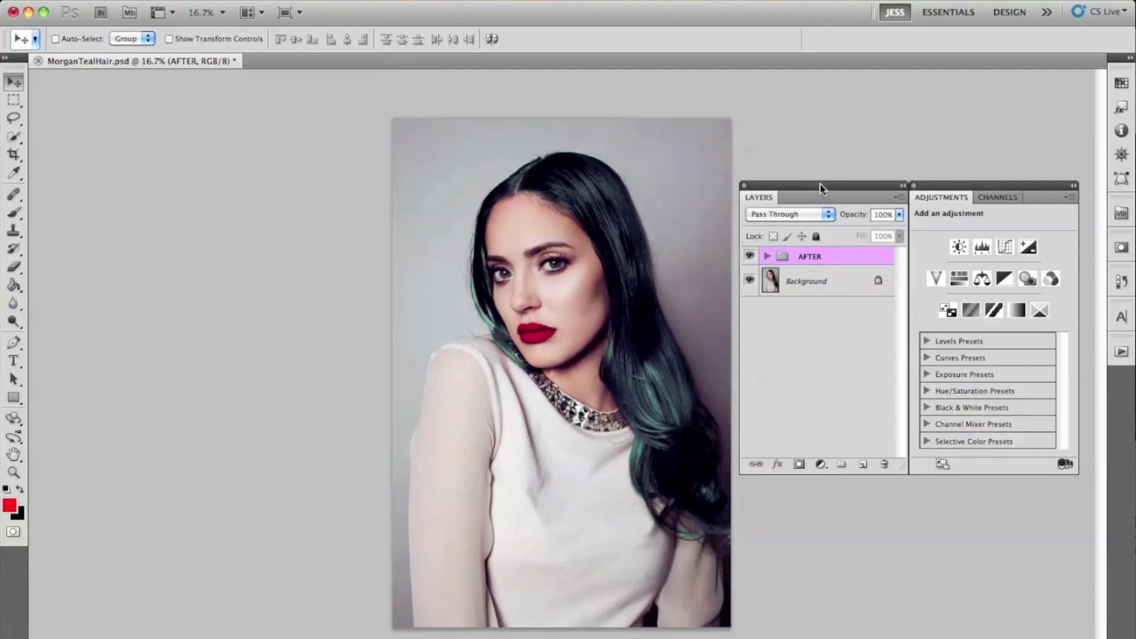